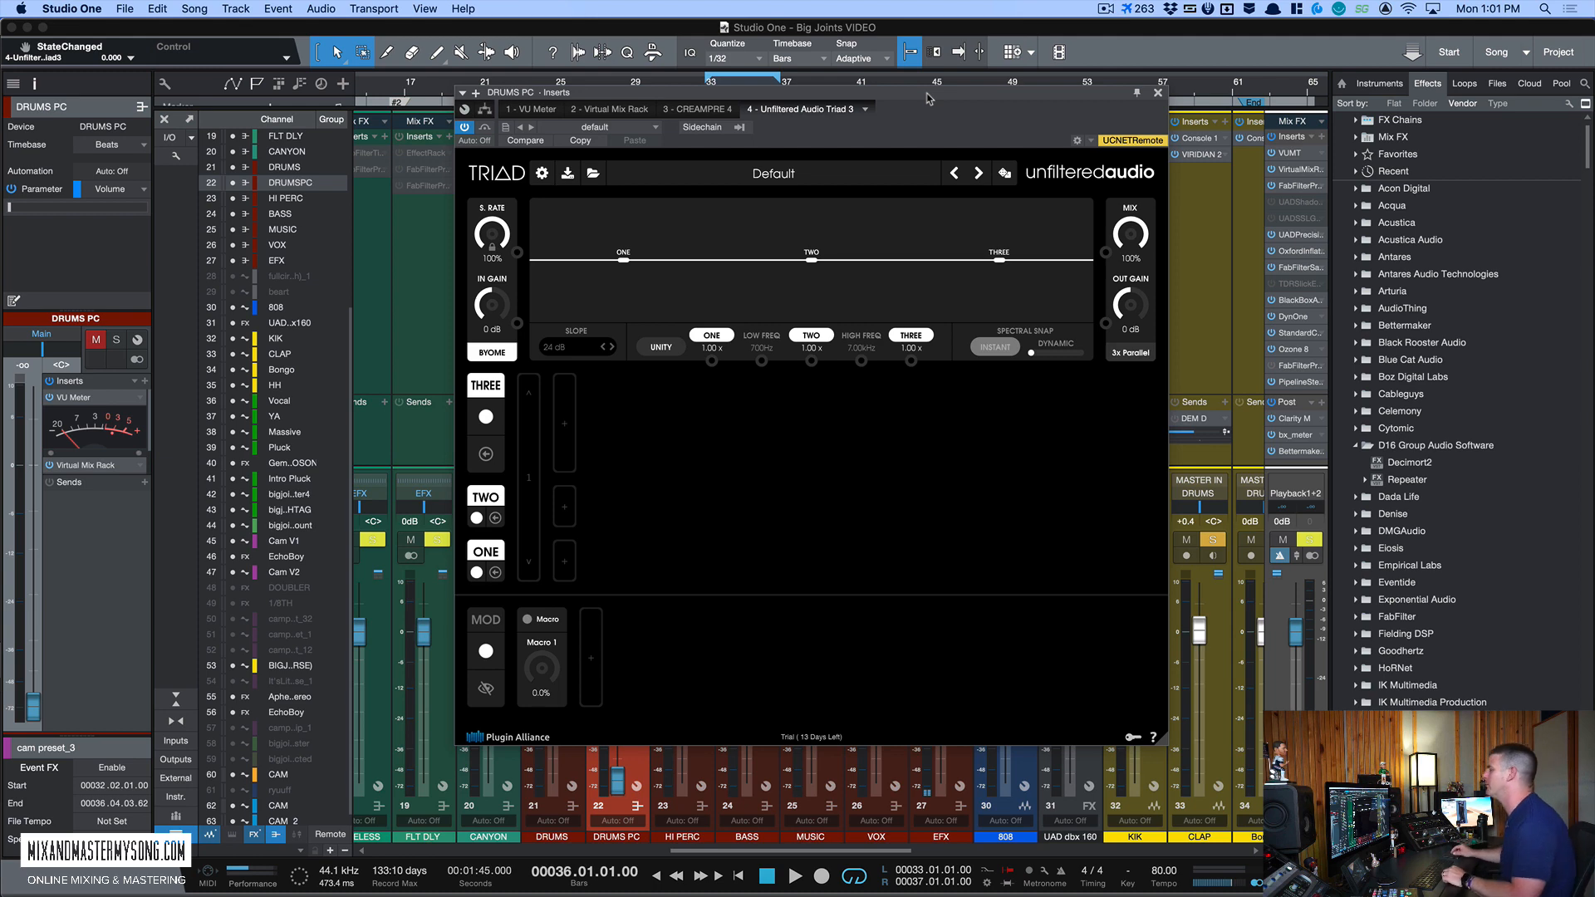
Step: Try Triad's 3-Band and 2-Band modes on the DRUMS PC channel and return it to 3x Parallel
left_click_drag(928, 98, 909, 89)
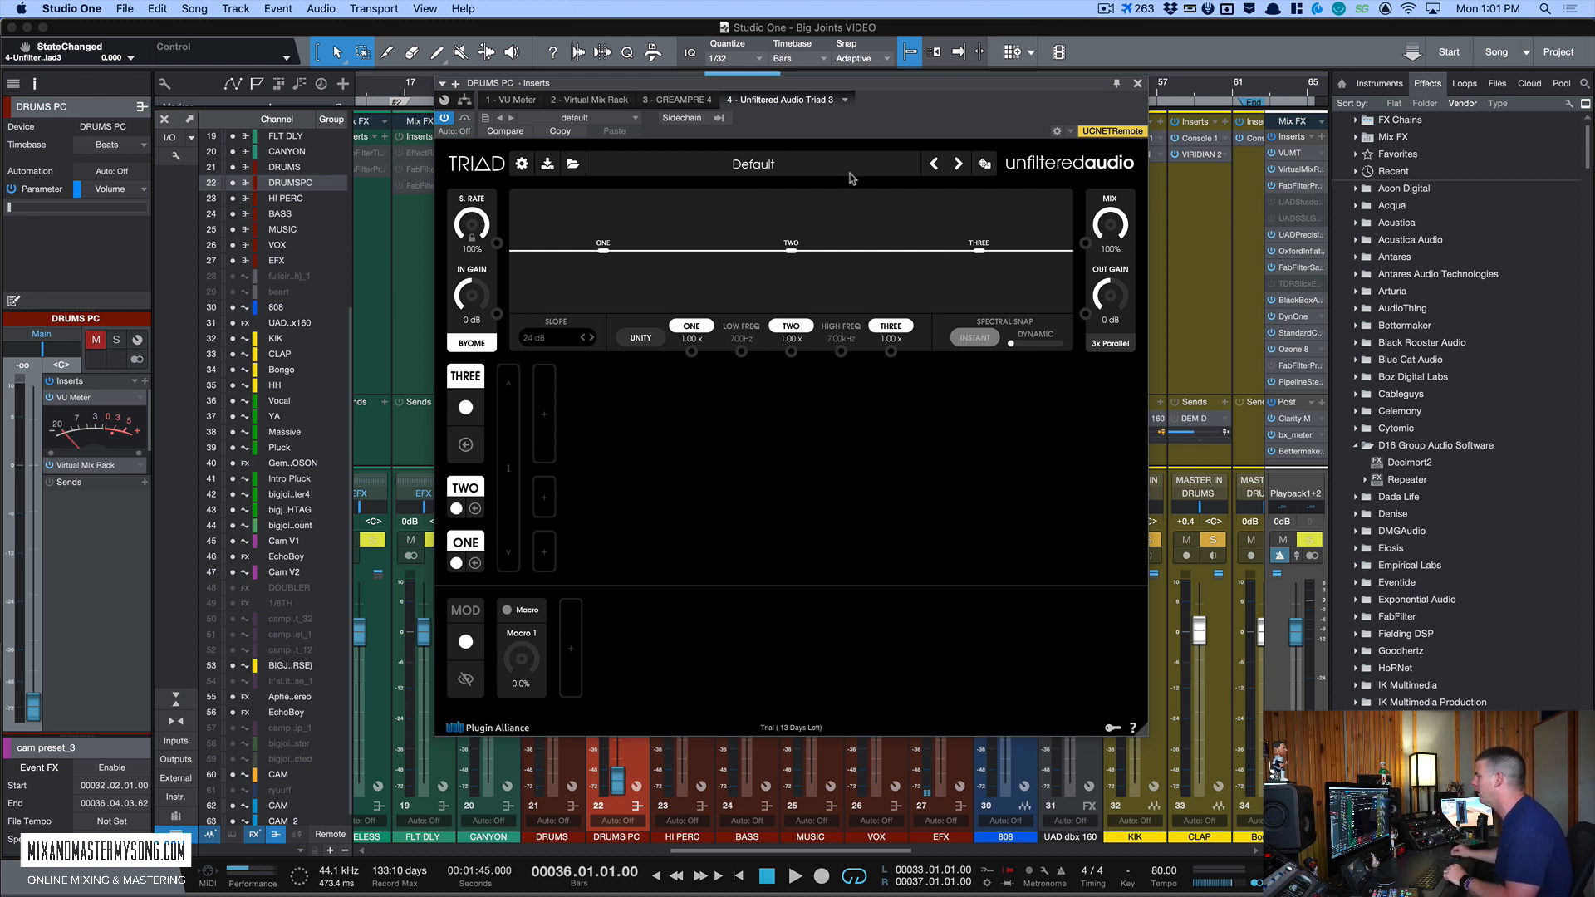
left_click_drag(894, 94, 860, 87)
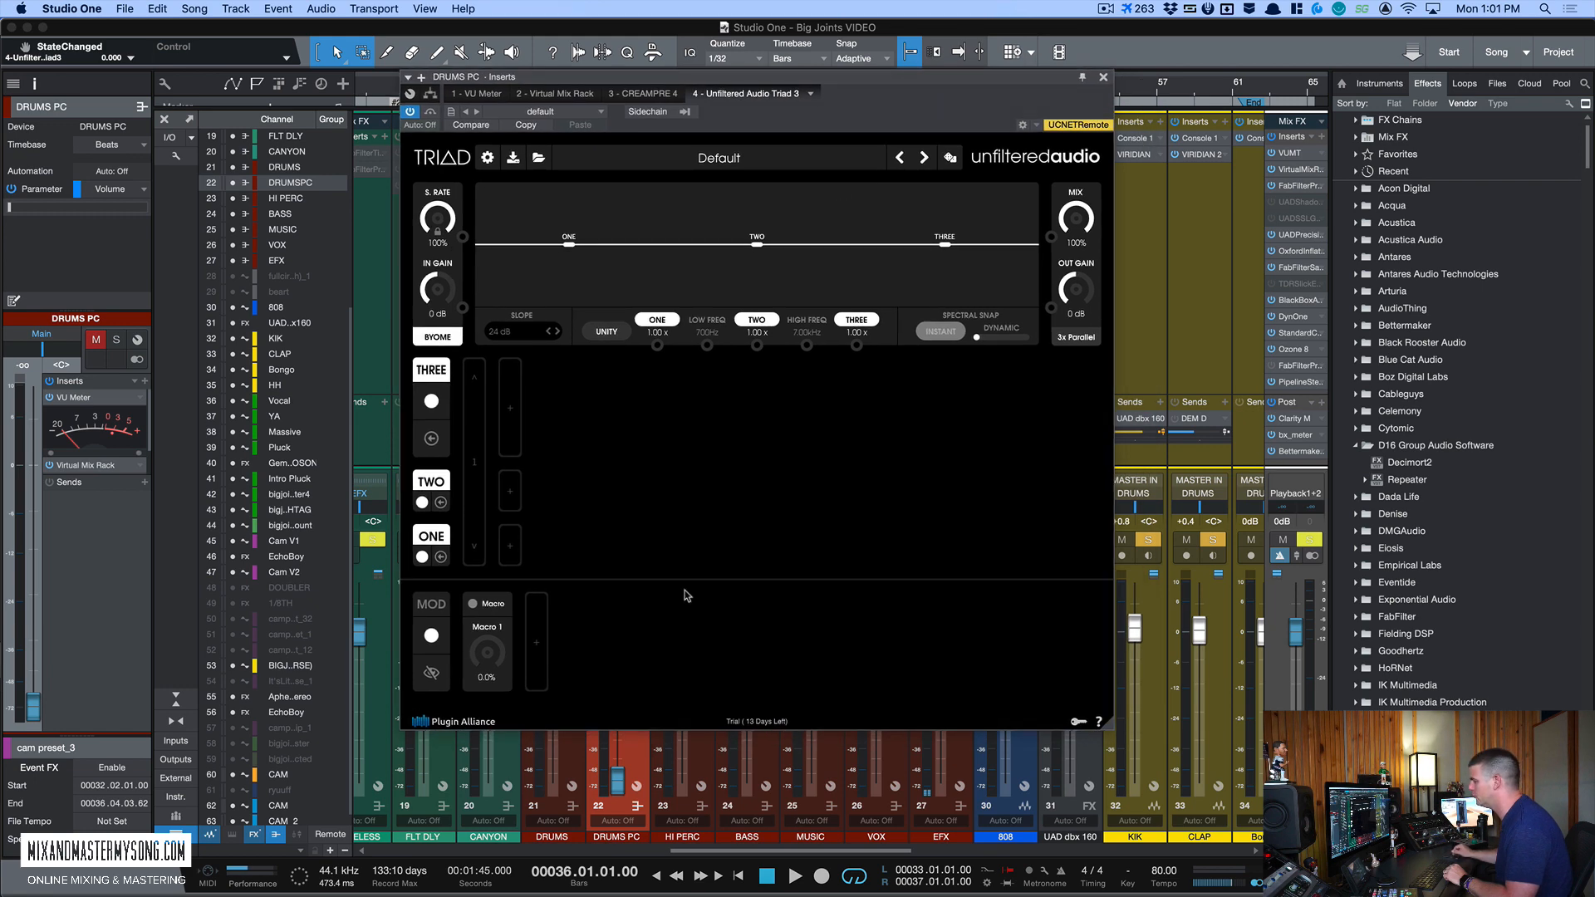
left_click(1079, 339)
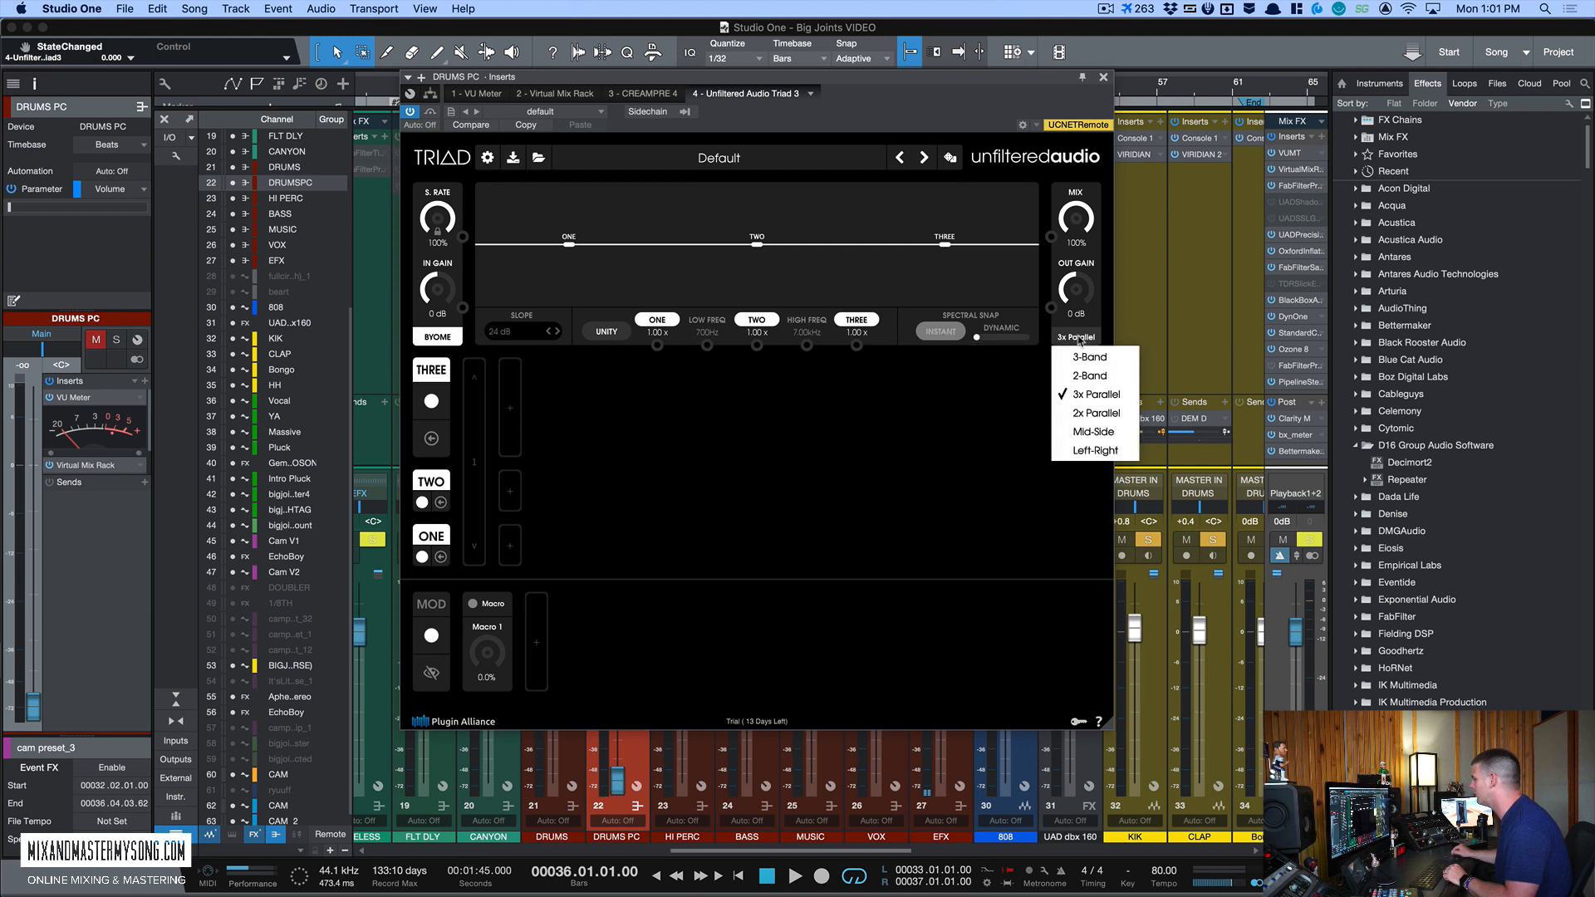
left_click(1088, 356)
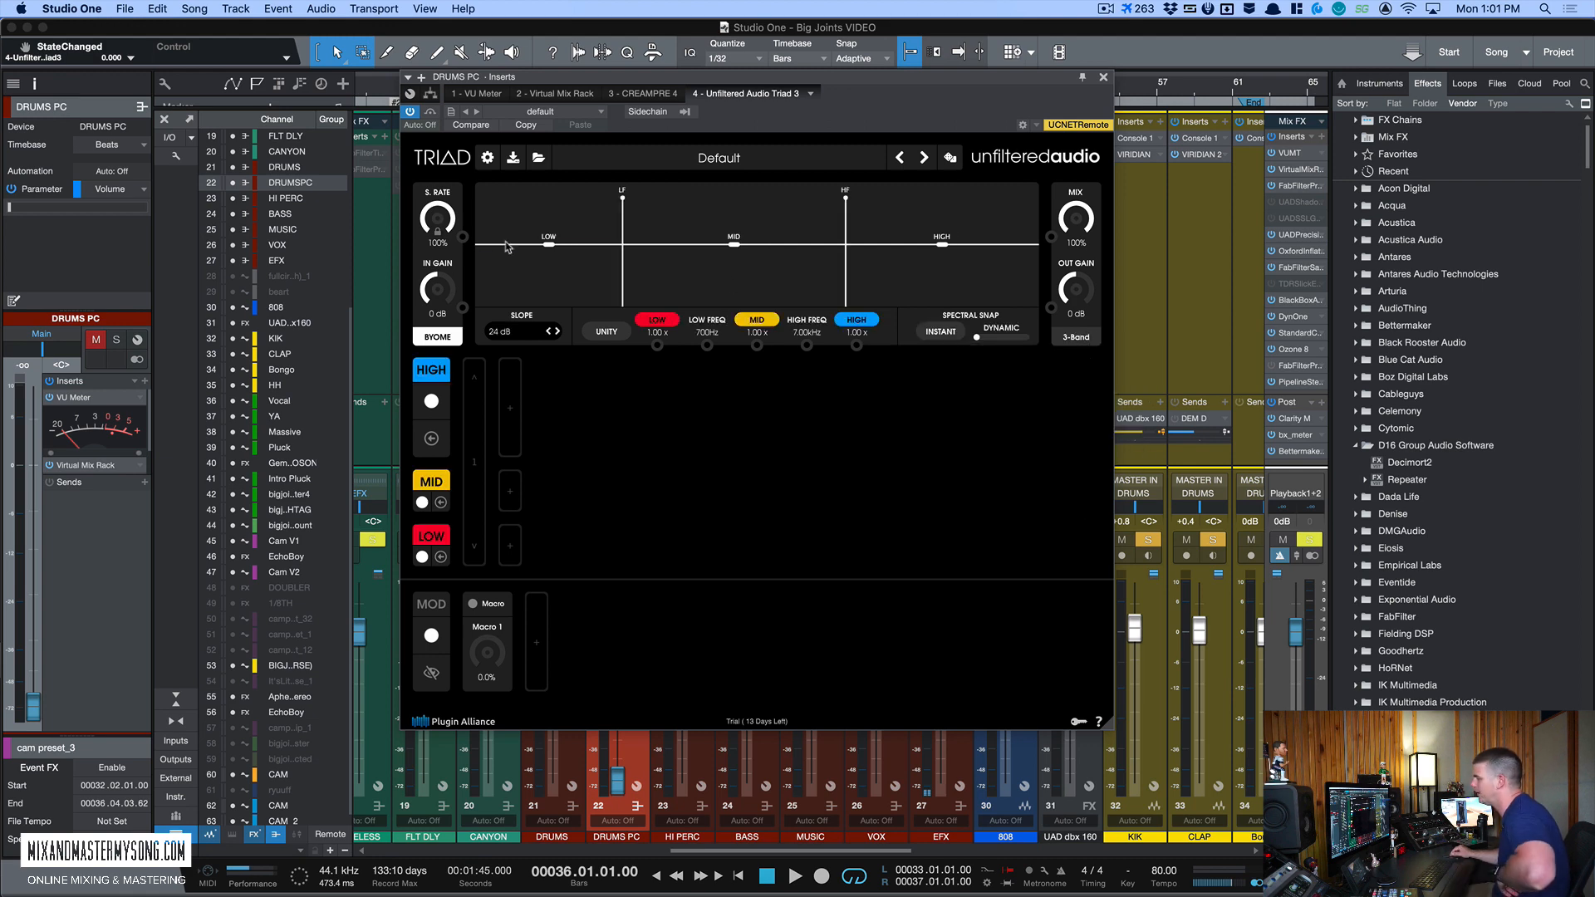
left_click(1077, 338)
left_click(1086, 375)
left_click(1079, 339)
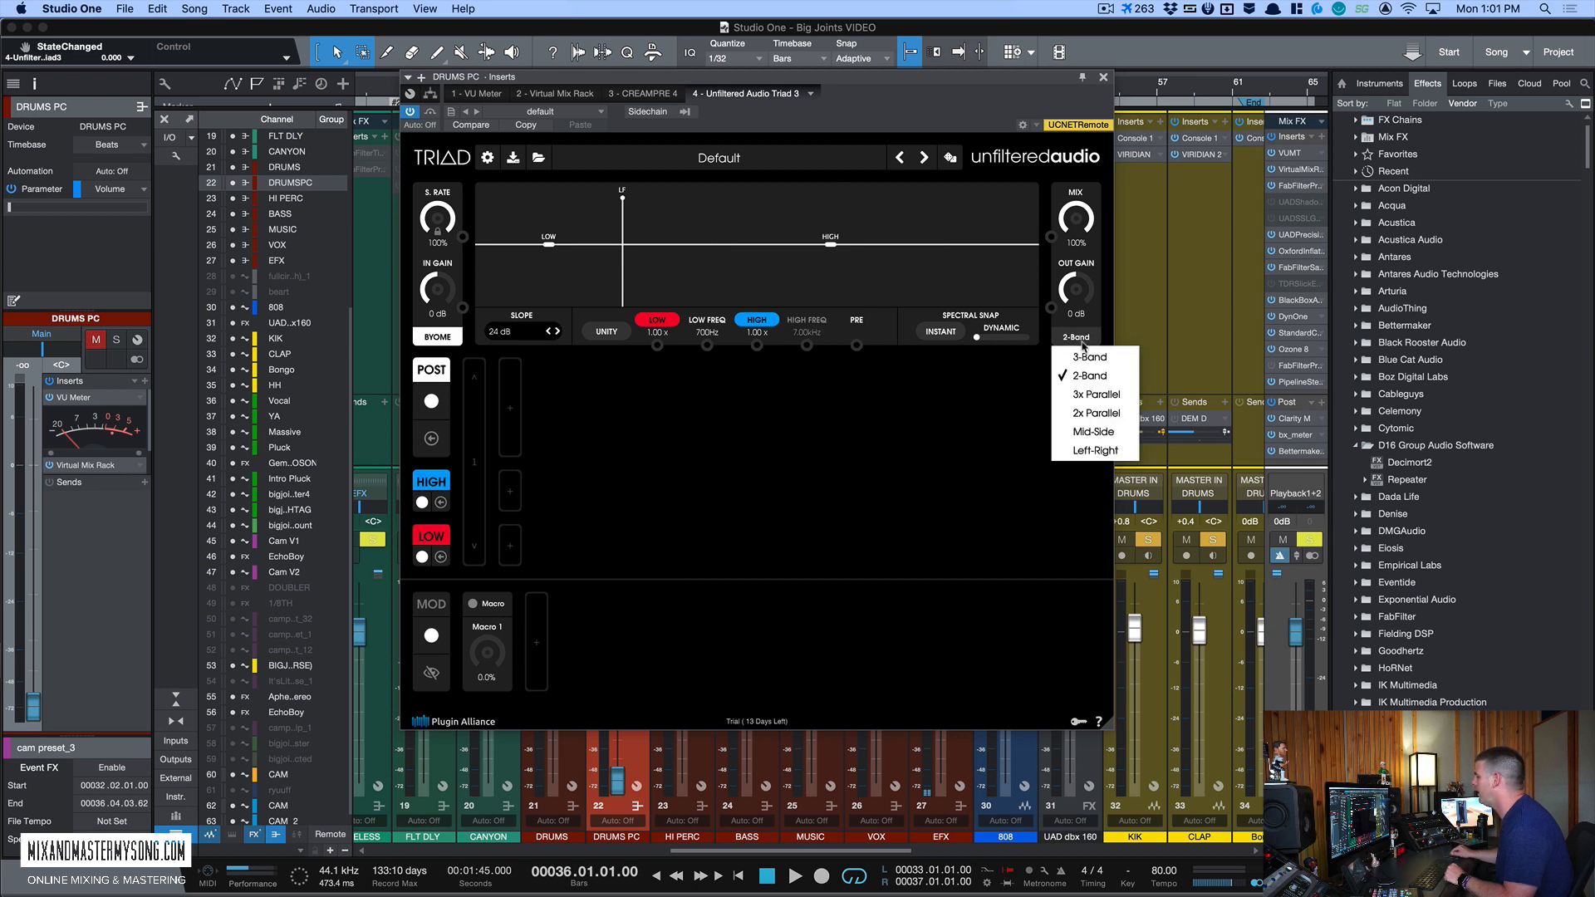
left_click(1089, 397)
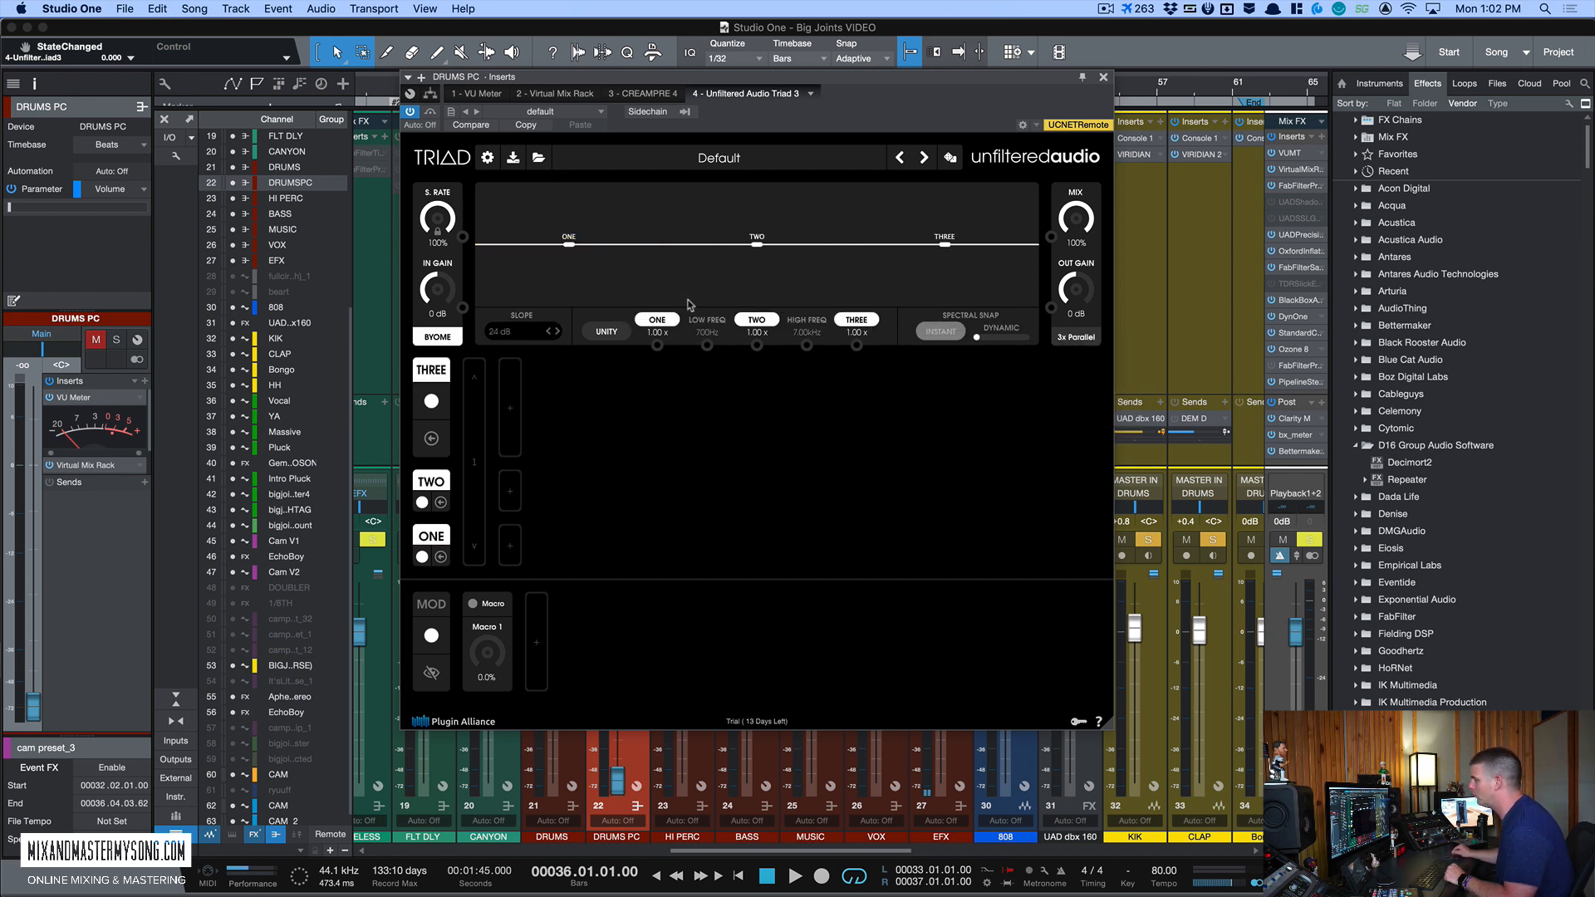
Step: Try Triad's 2x Parallel mode and look over the remaining Mid-Side and Left-Right options
left_click(1080, 338)
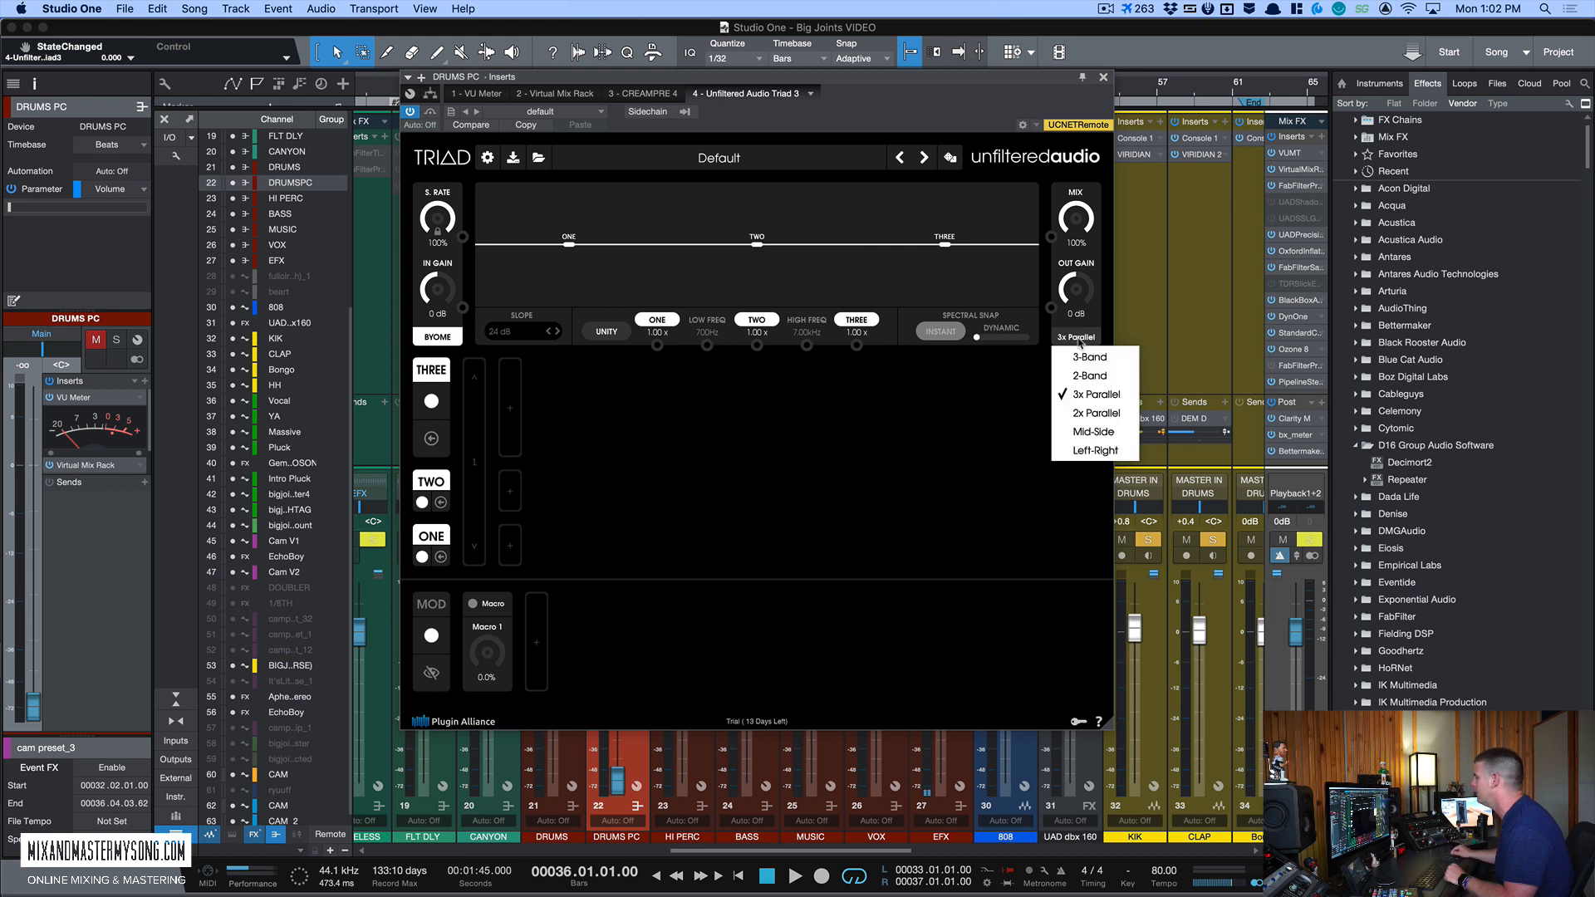
left_click(1095, 414)
left_click(1080, 339)
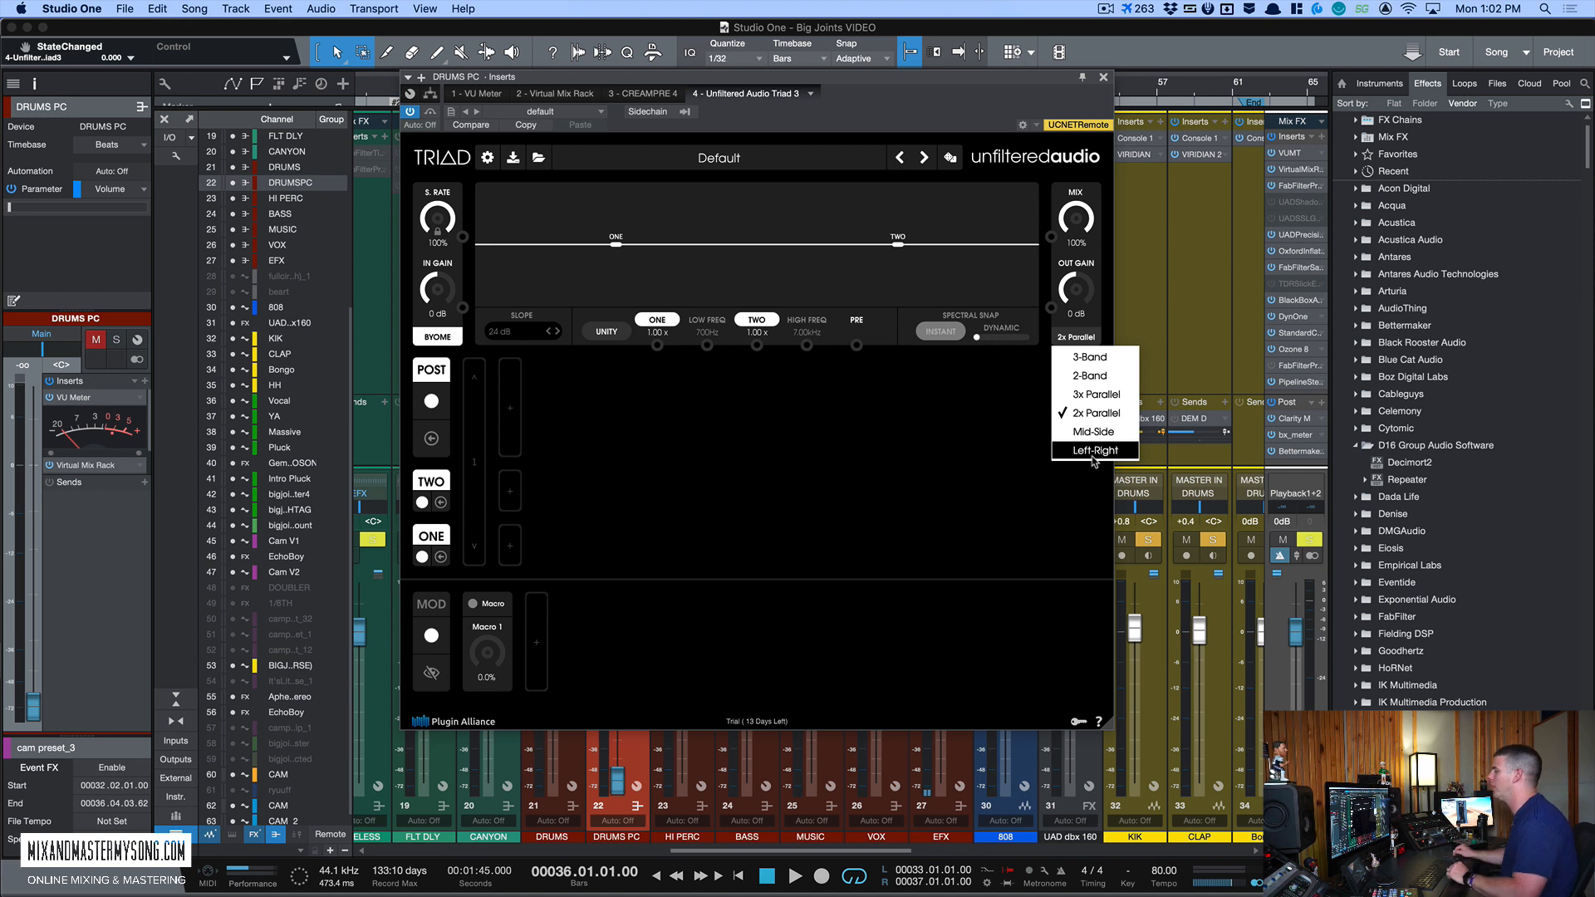
left_click(973, 433)
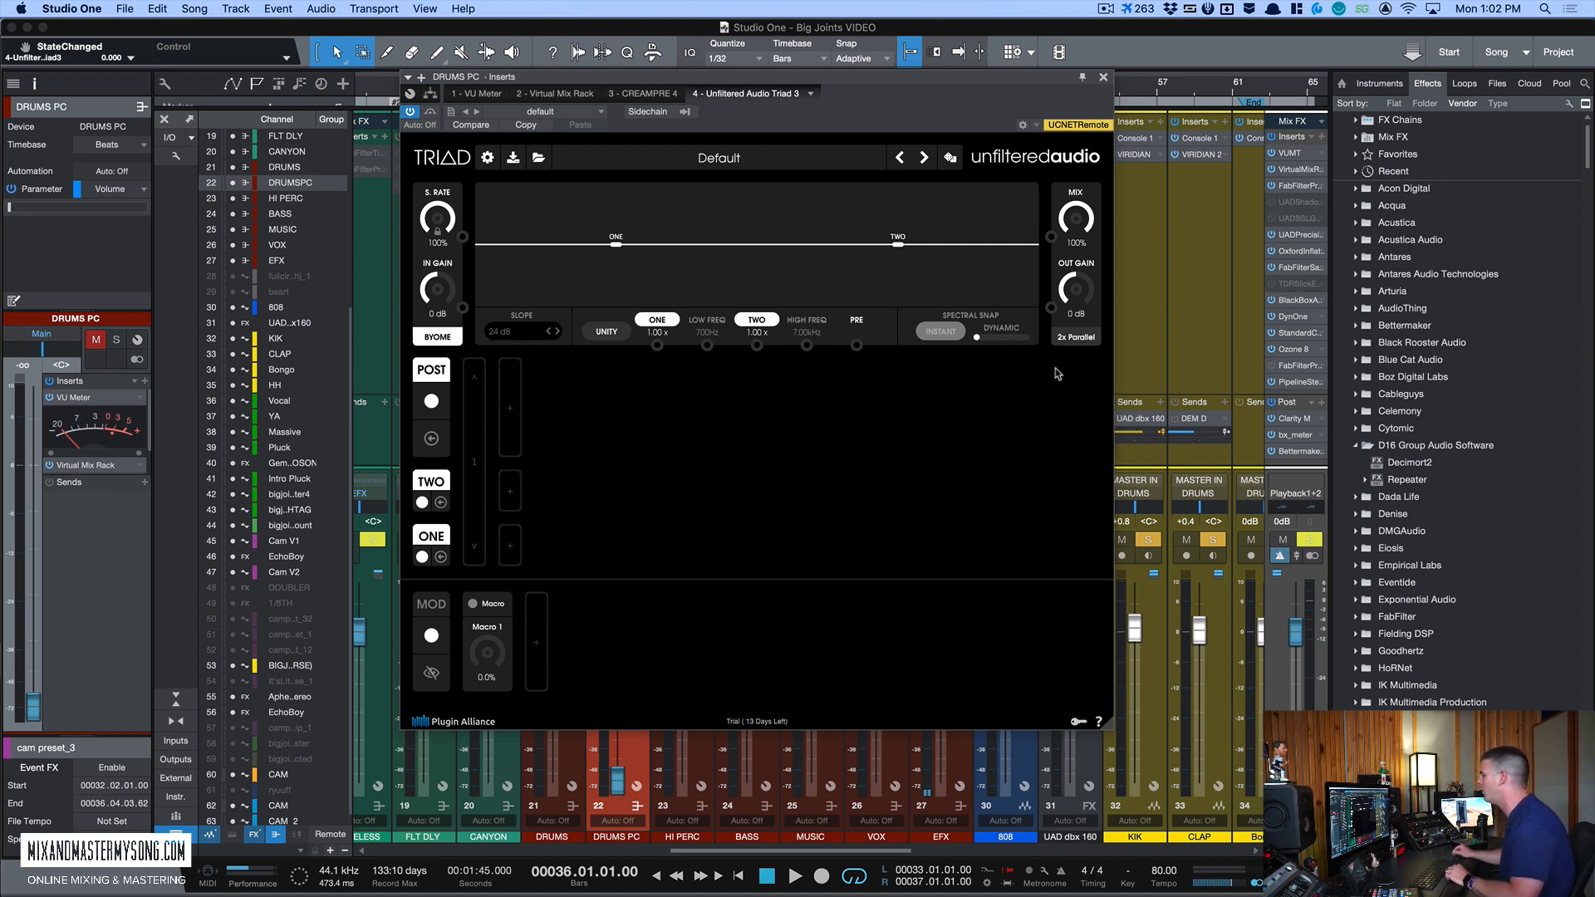
left_click(1077, 339)
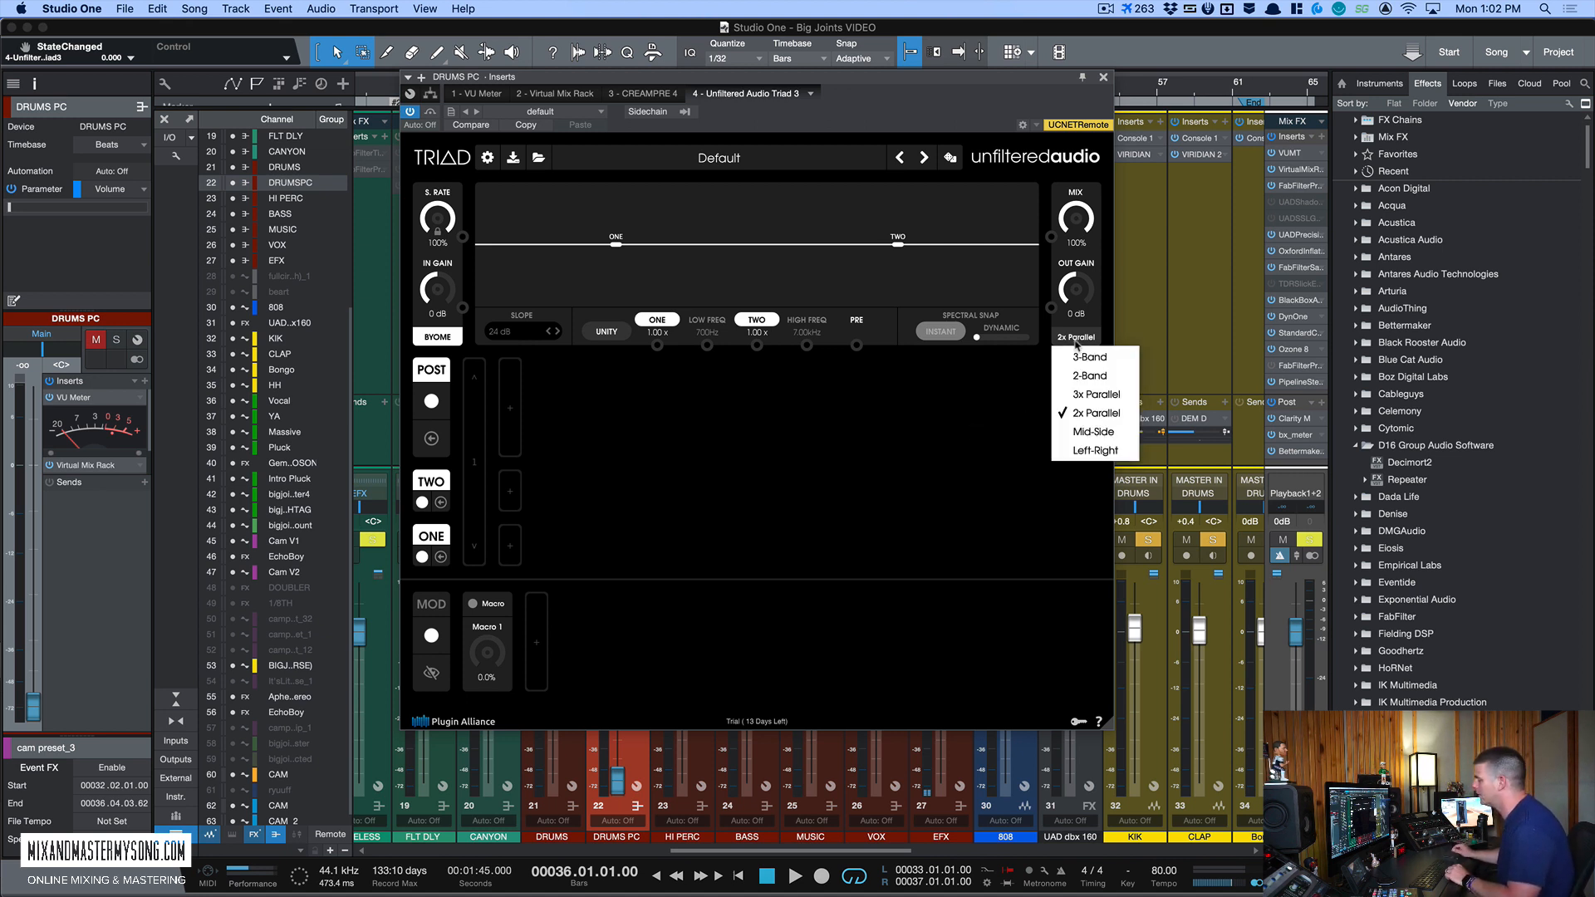
left_click_drag(966, 87, 1028, 92)
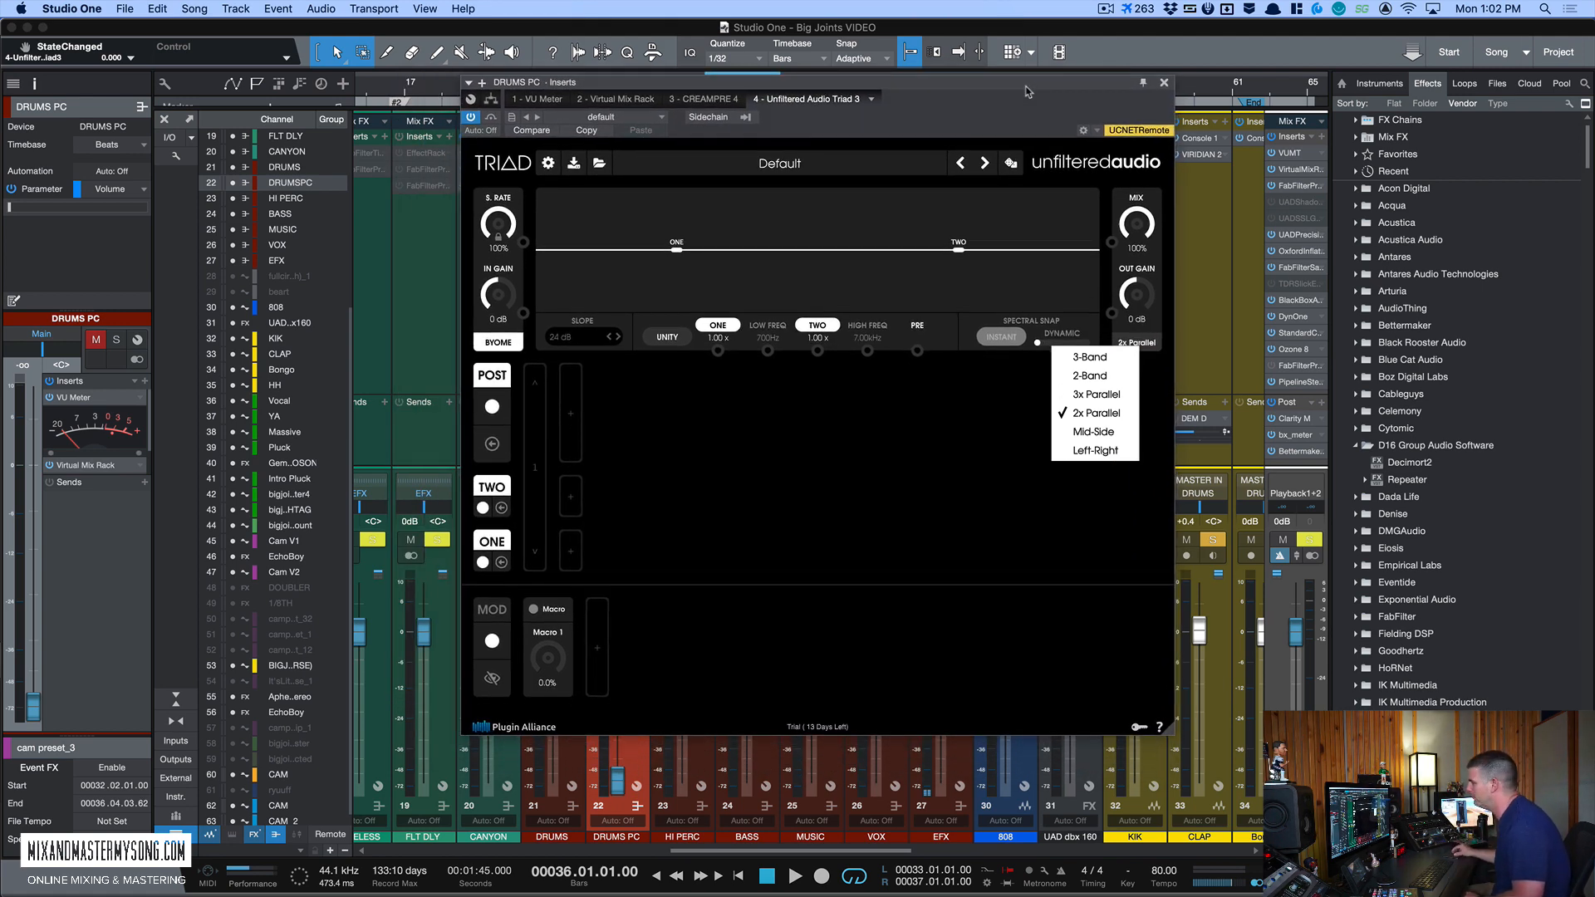
left_click_drag(1028, 91, 1031, 89)
left_click(903, 495)
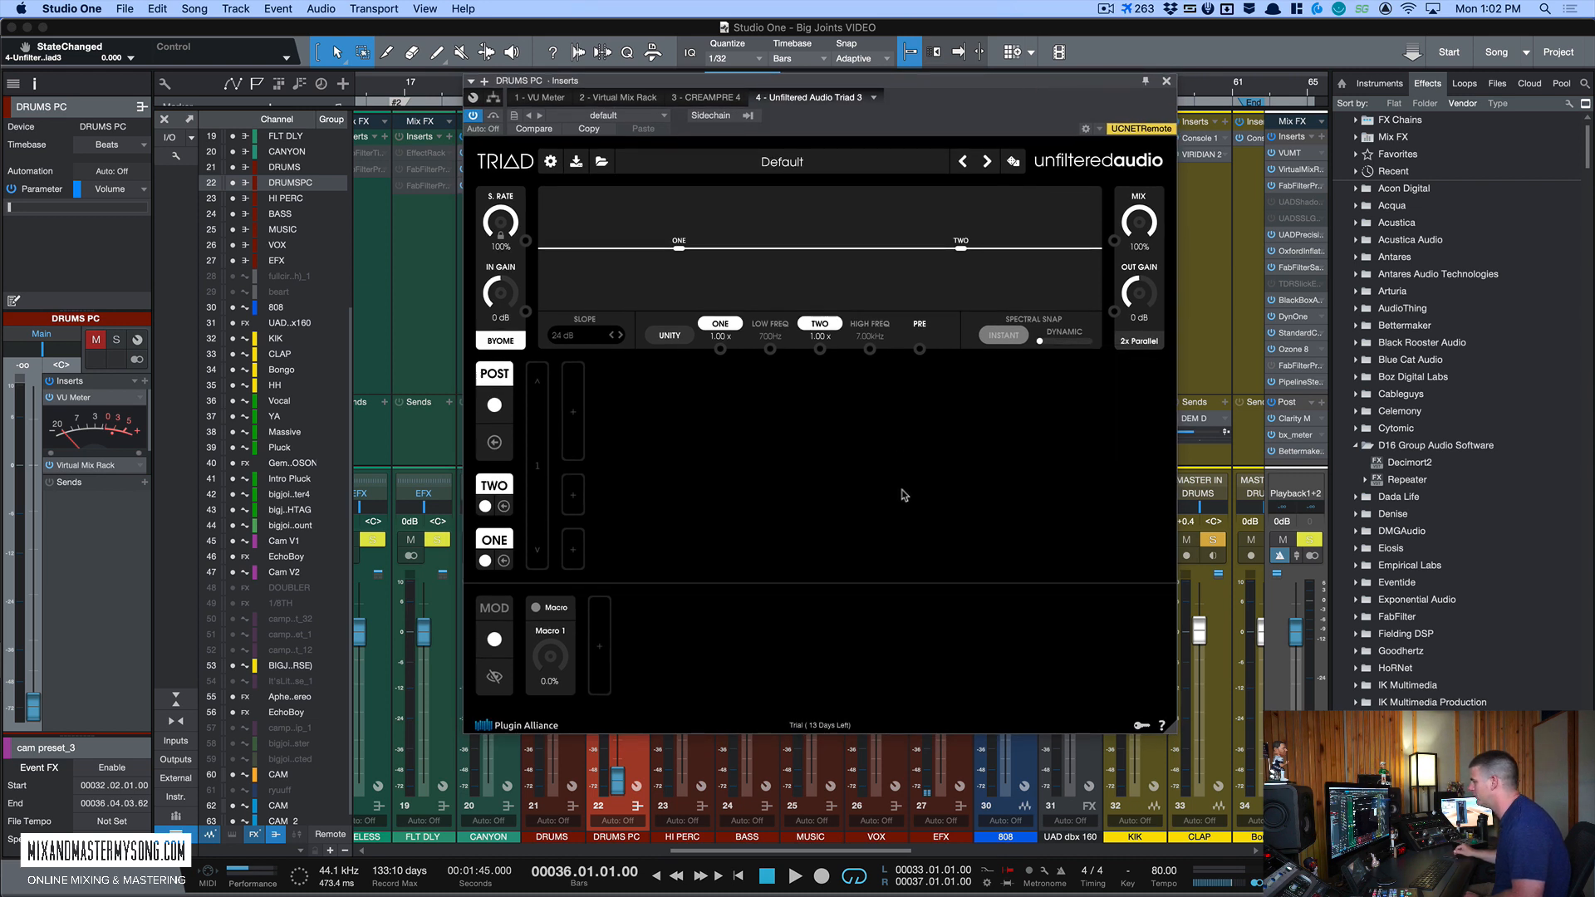
Step: Set Triad to 3-Band mode and add a Stereo Image module to the high band
left_click(1138, 340)
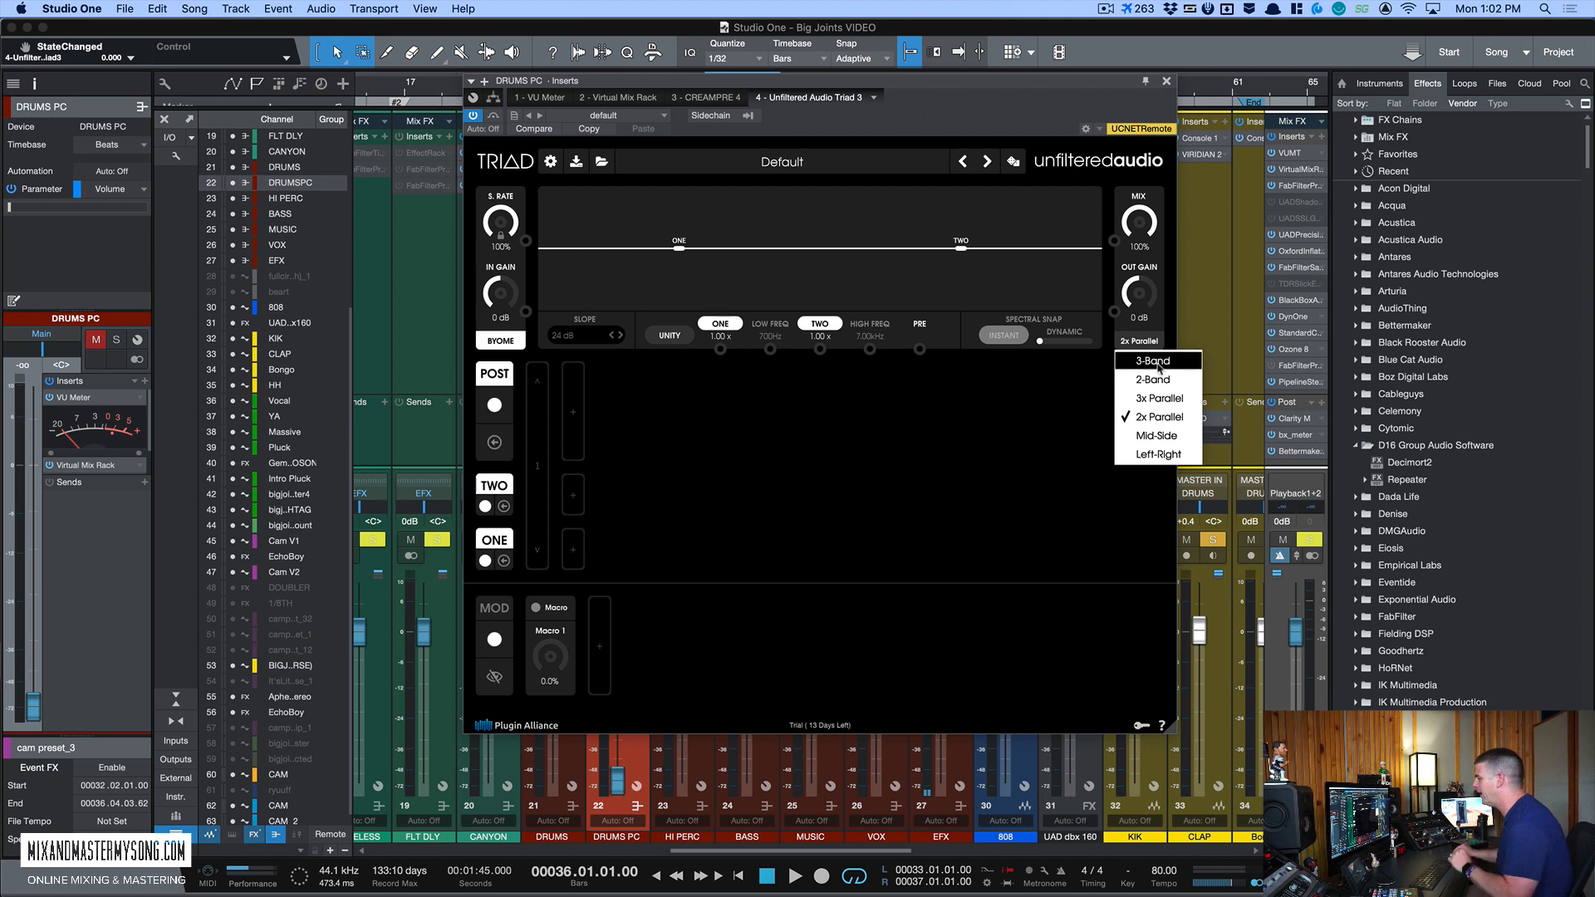
left_click(1159, 362)
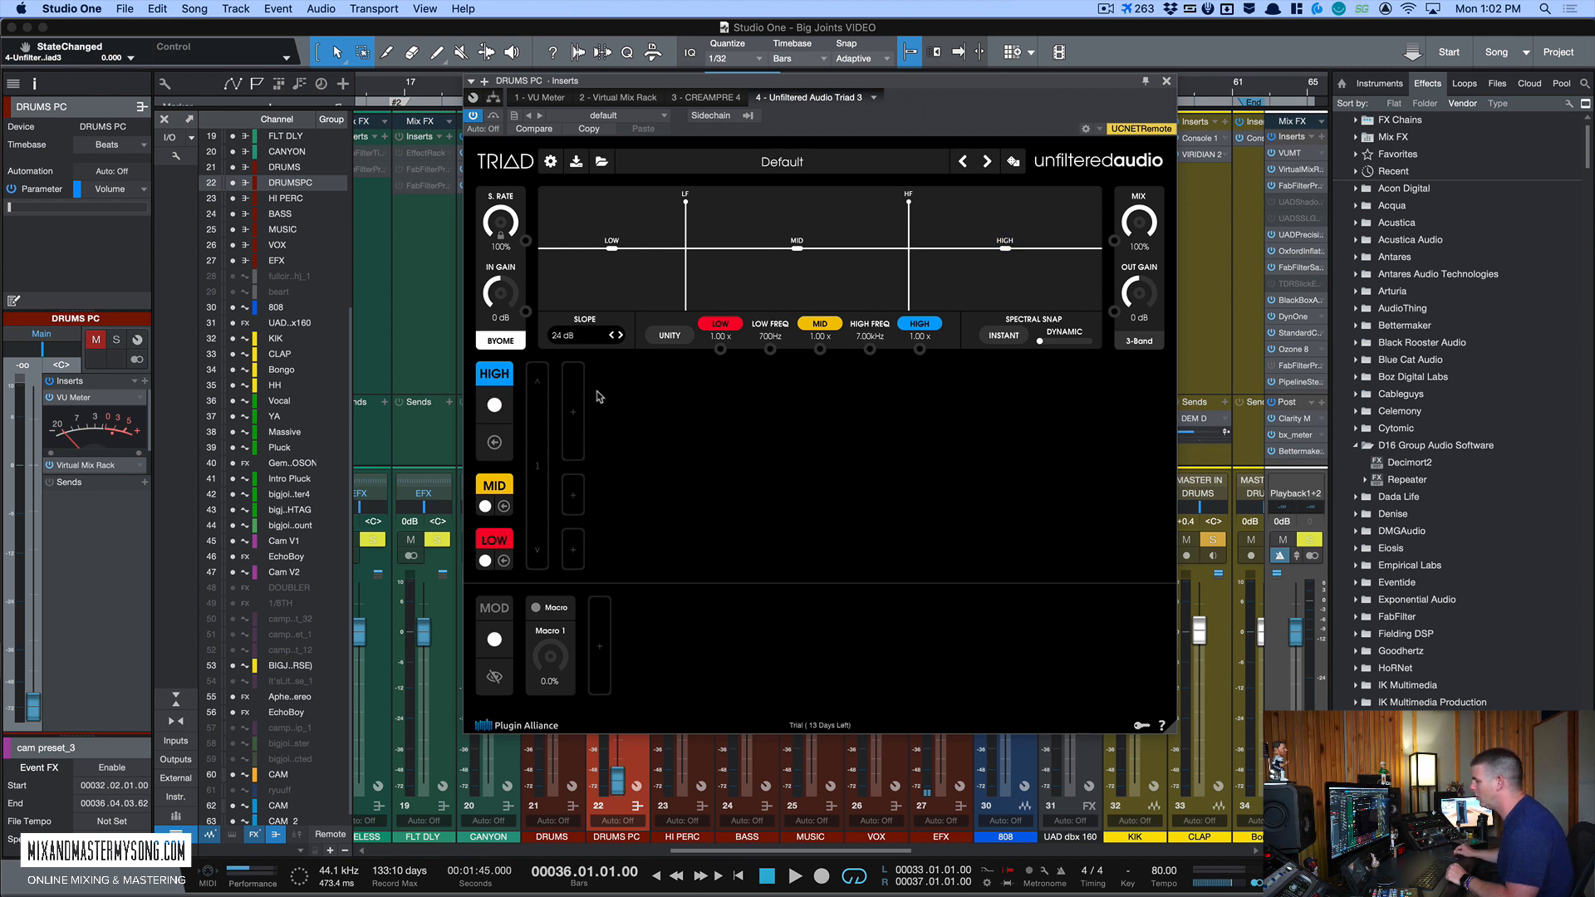
left_click(572, 415)
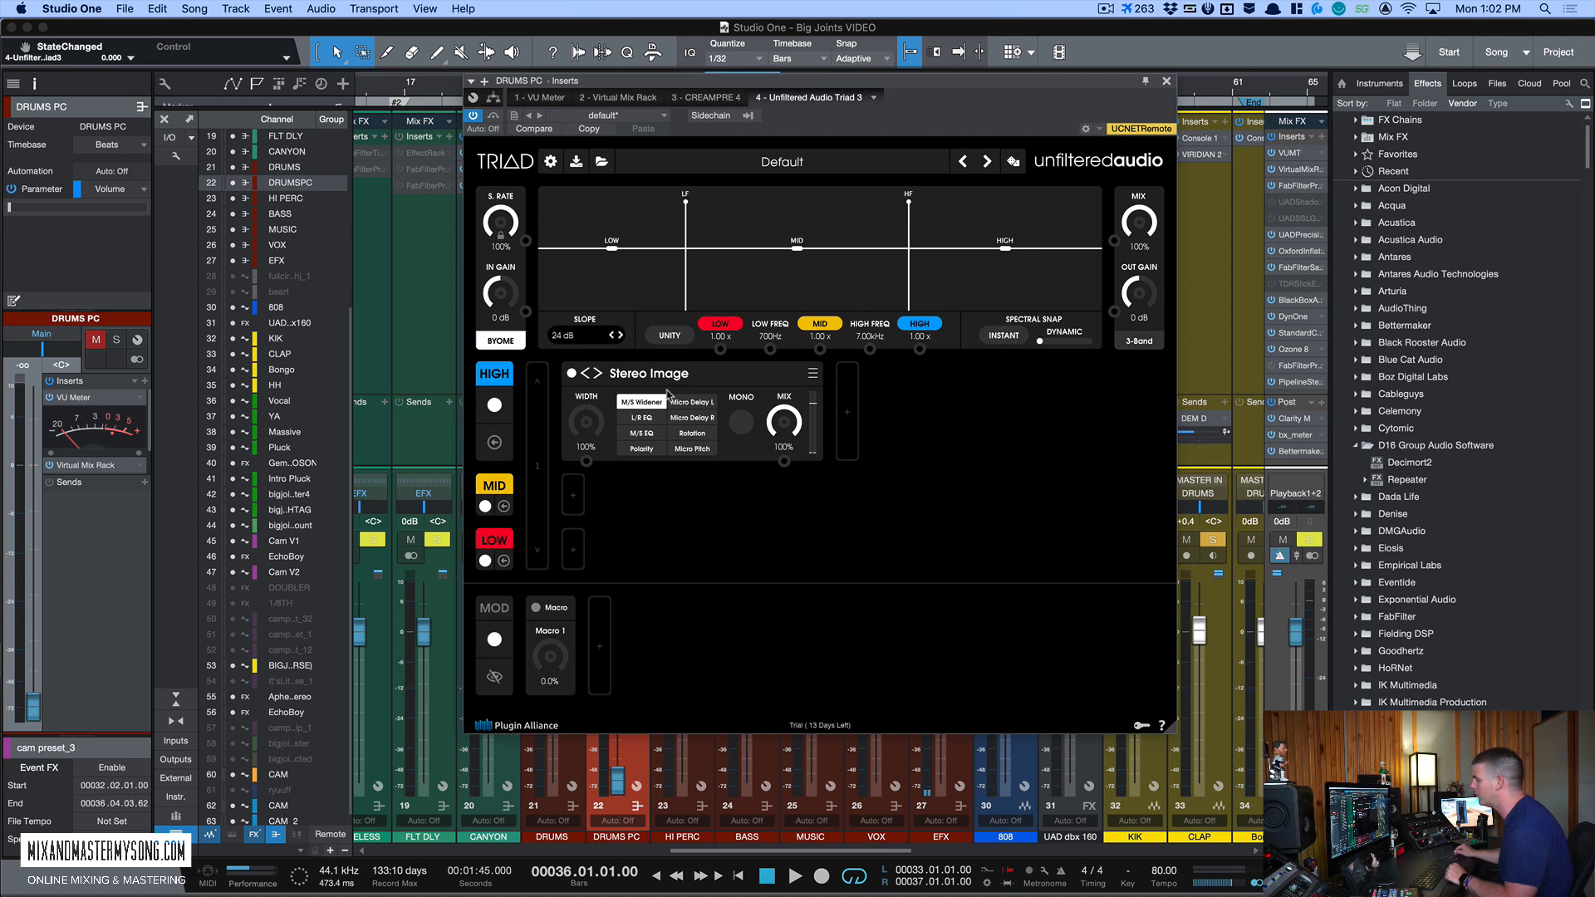
Step: Look through the effect categories, from delays to modulation and reverbs, and the preset and effect commands of the Stereo Image module
left_click(812, 375)
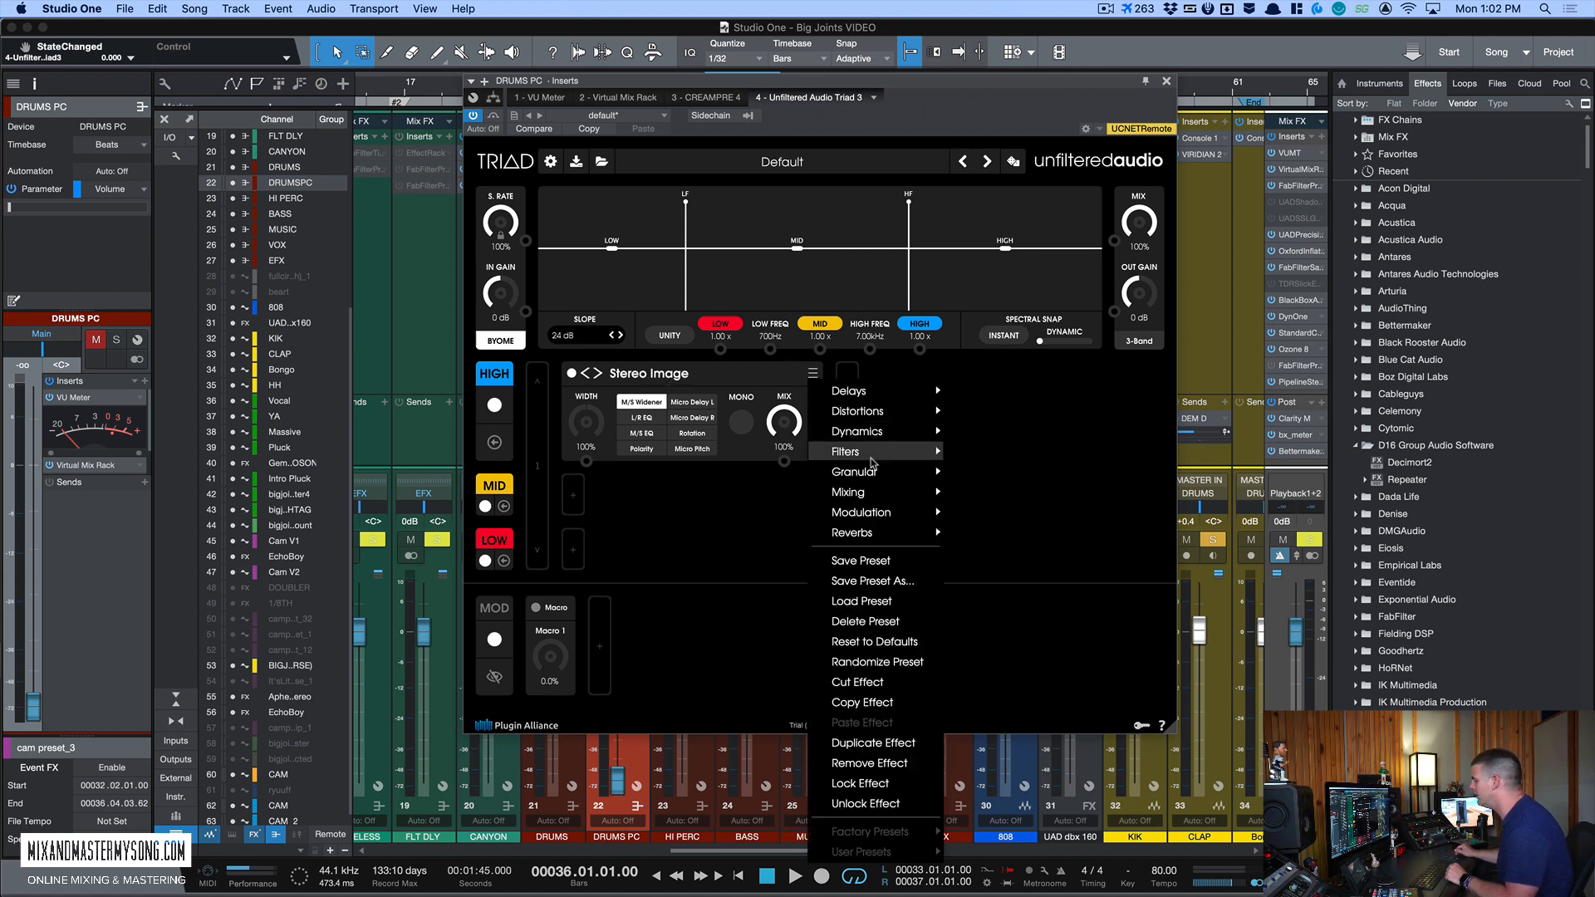
mouse_move(876, 390)
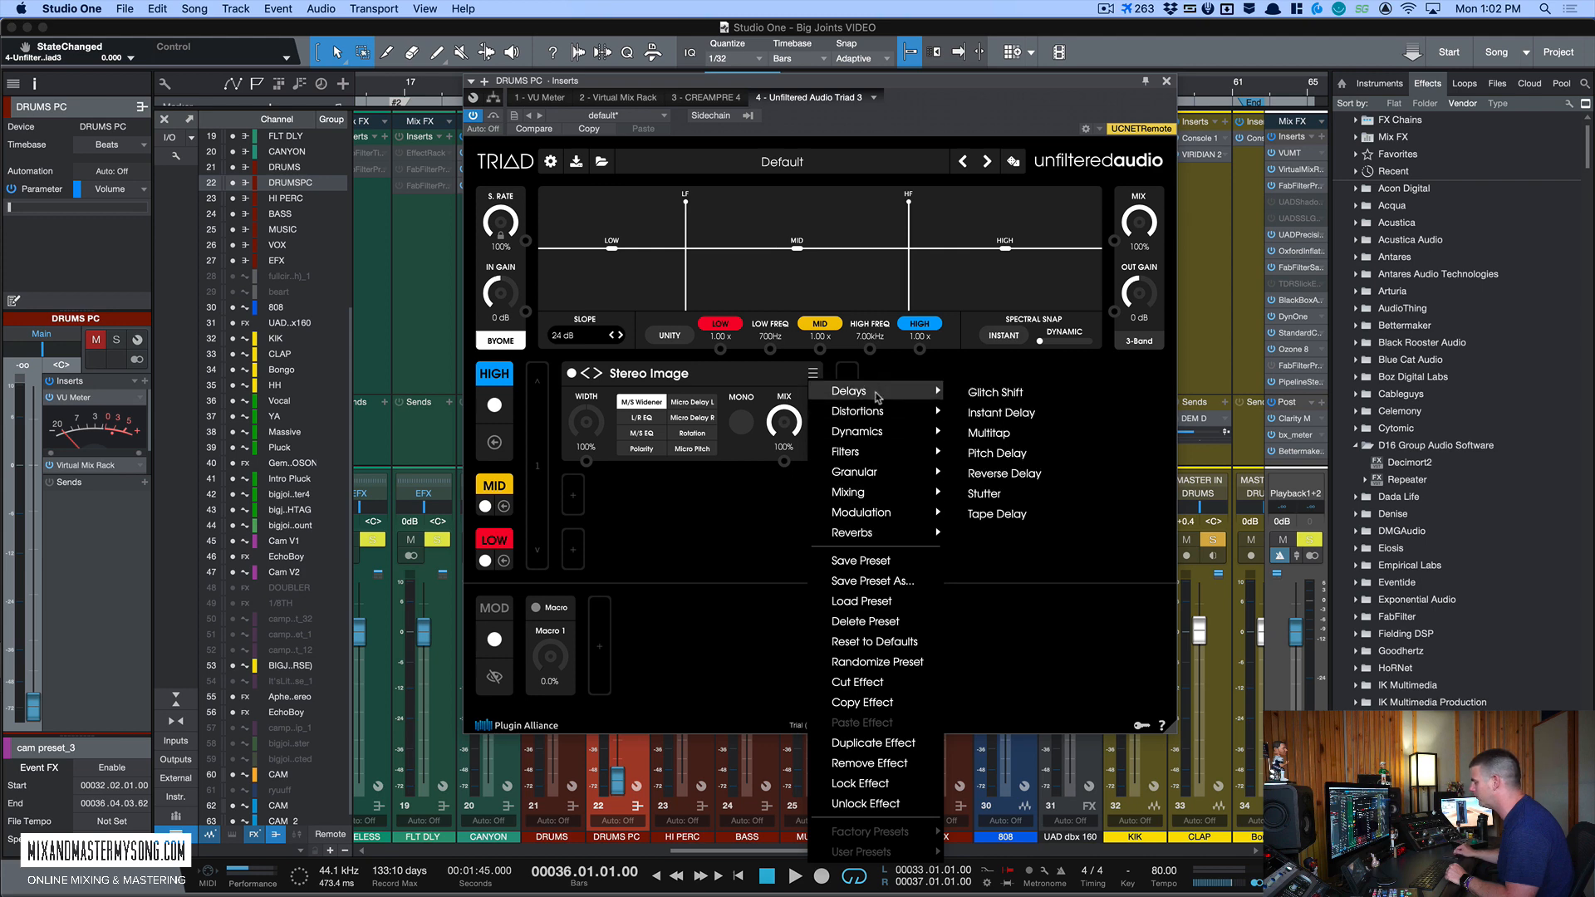
mouse_move(883, 494)
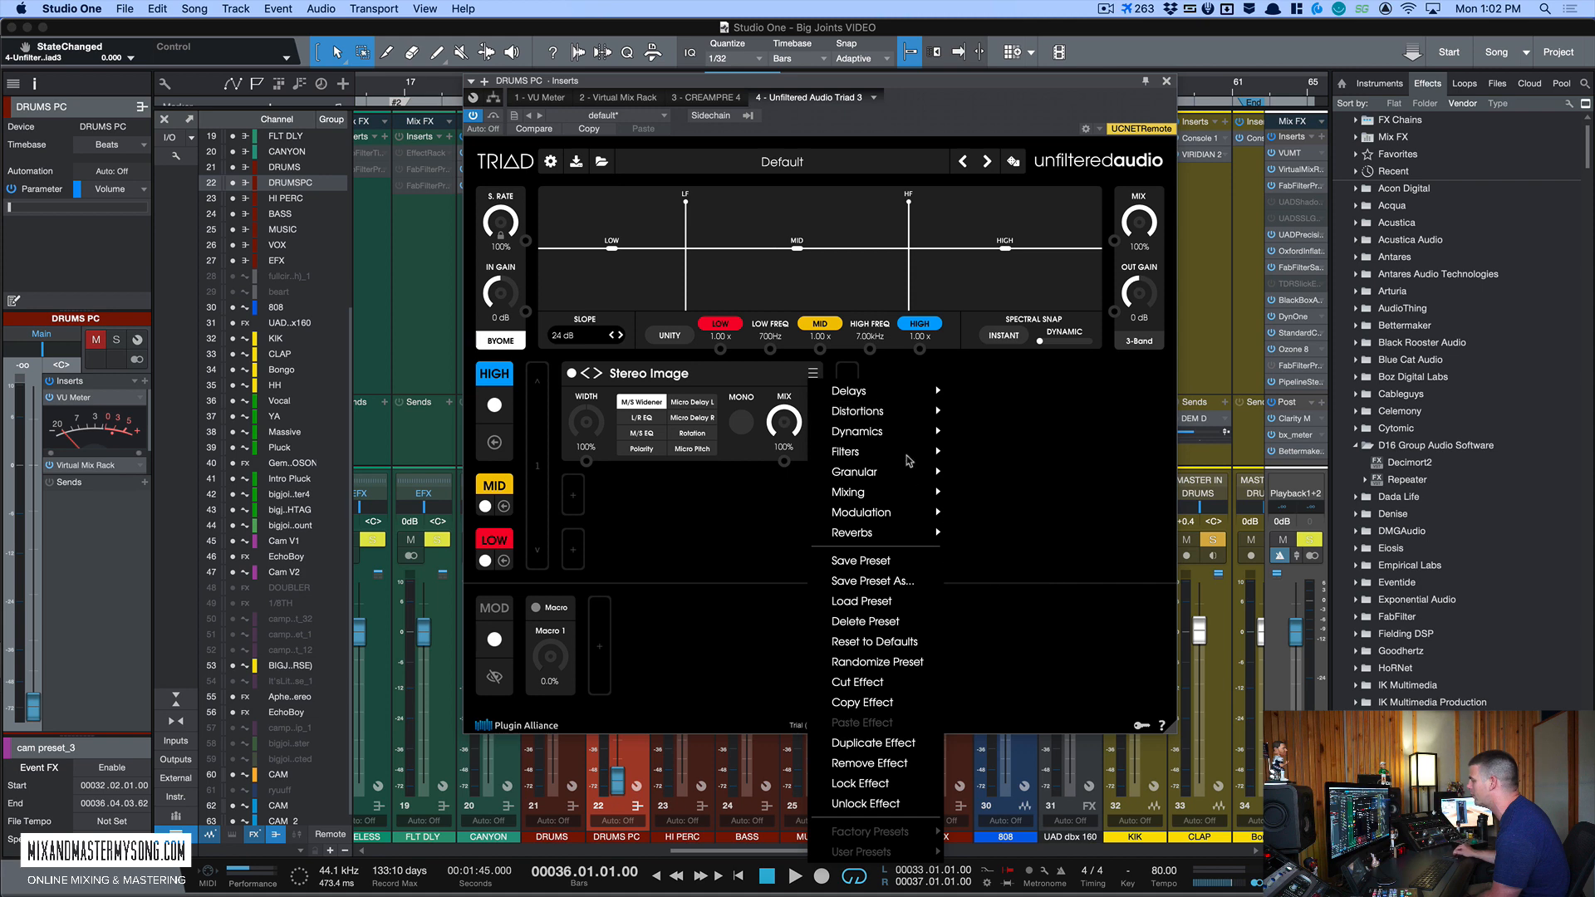
mouse_move(884, 465)
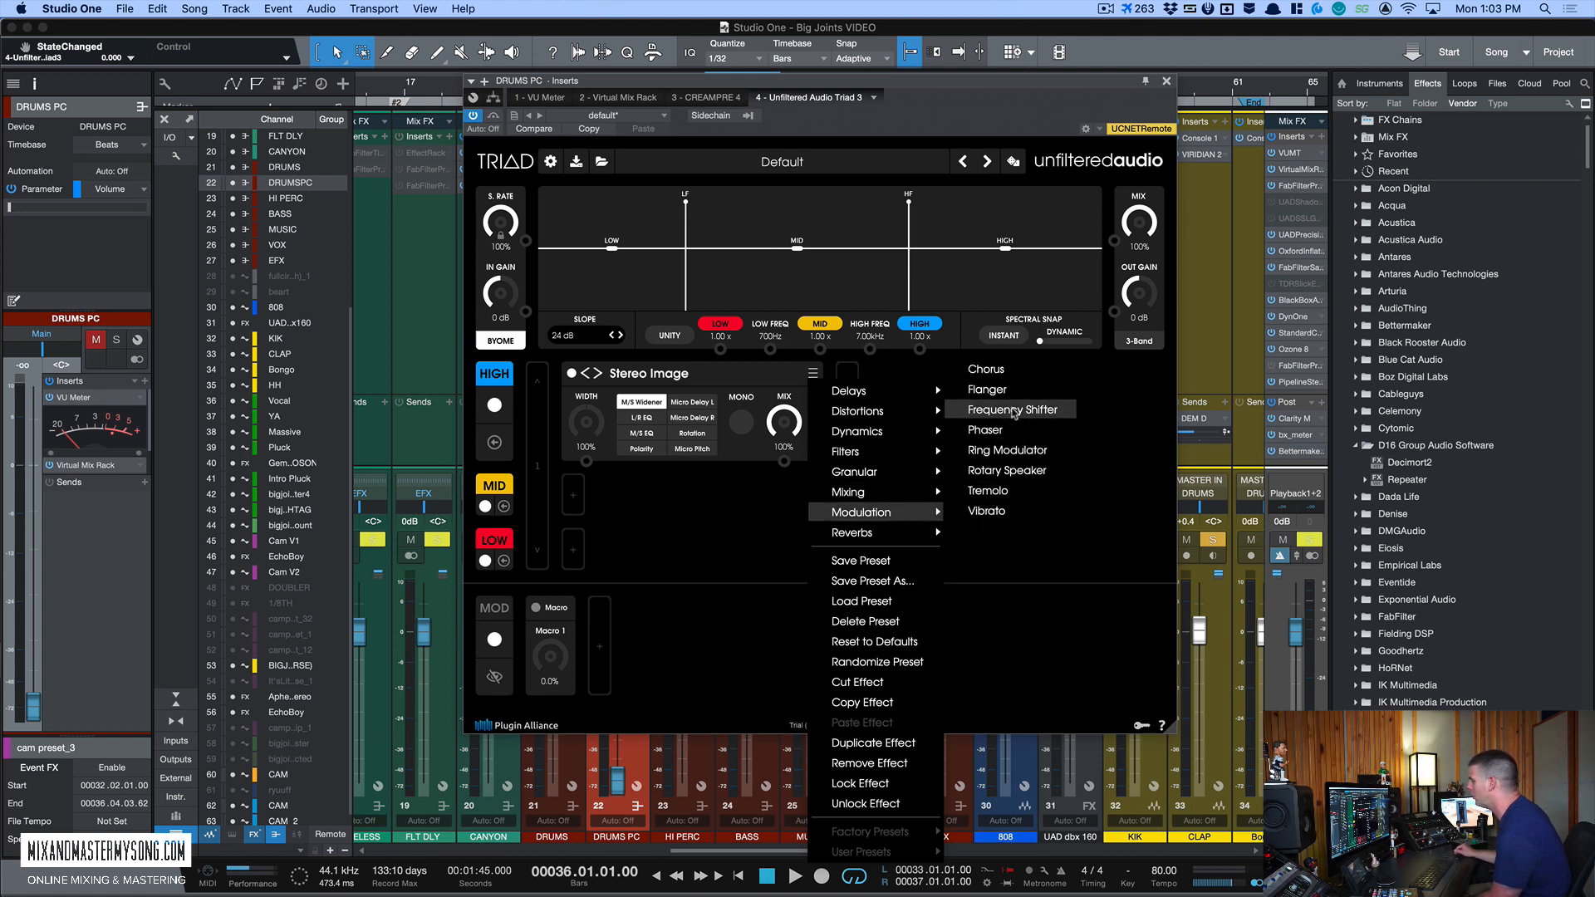
mouse_move(914, 533)
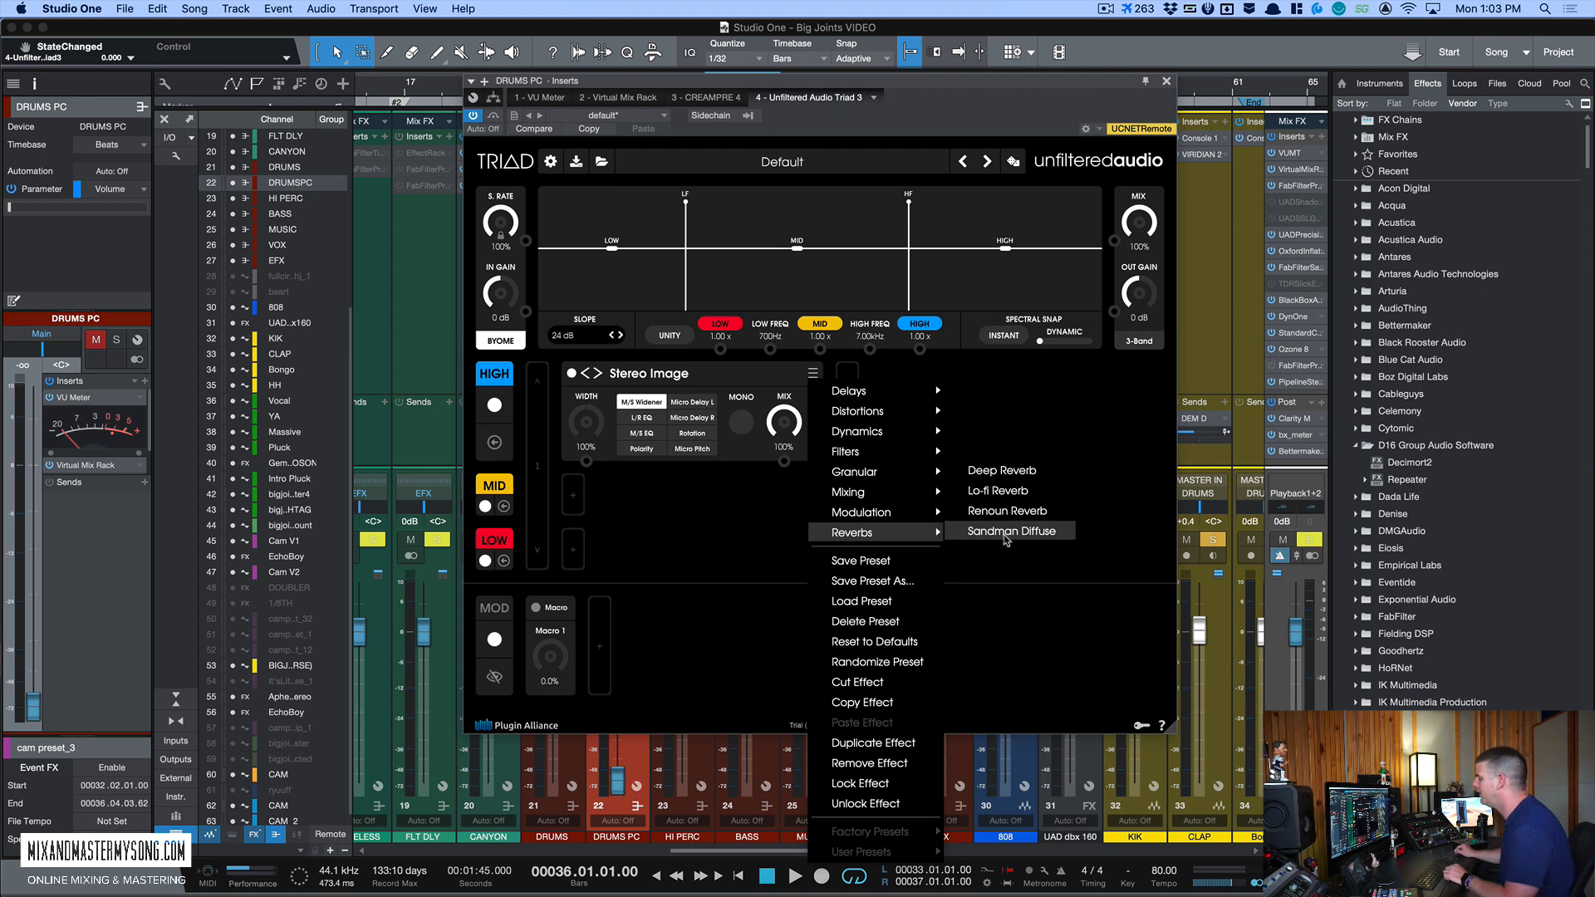
left_click(761, 500)
left_click(813, 377)
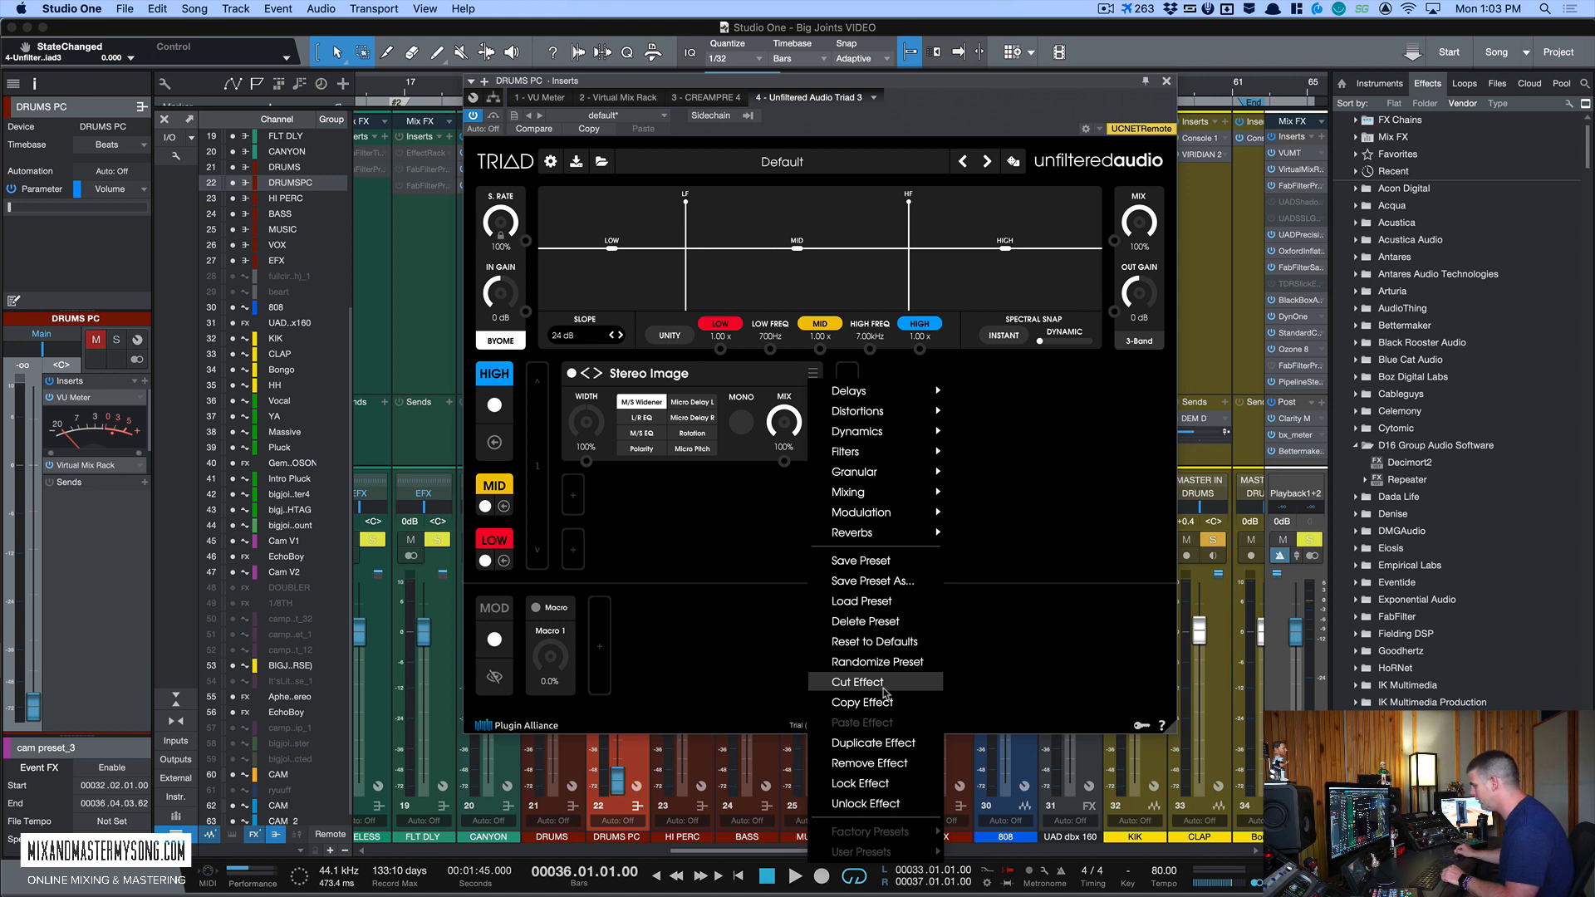
left_click(887, 623)
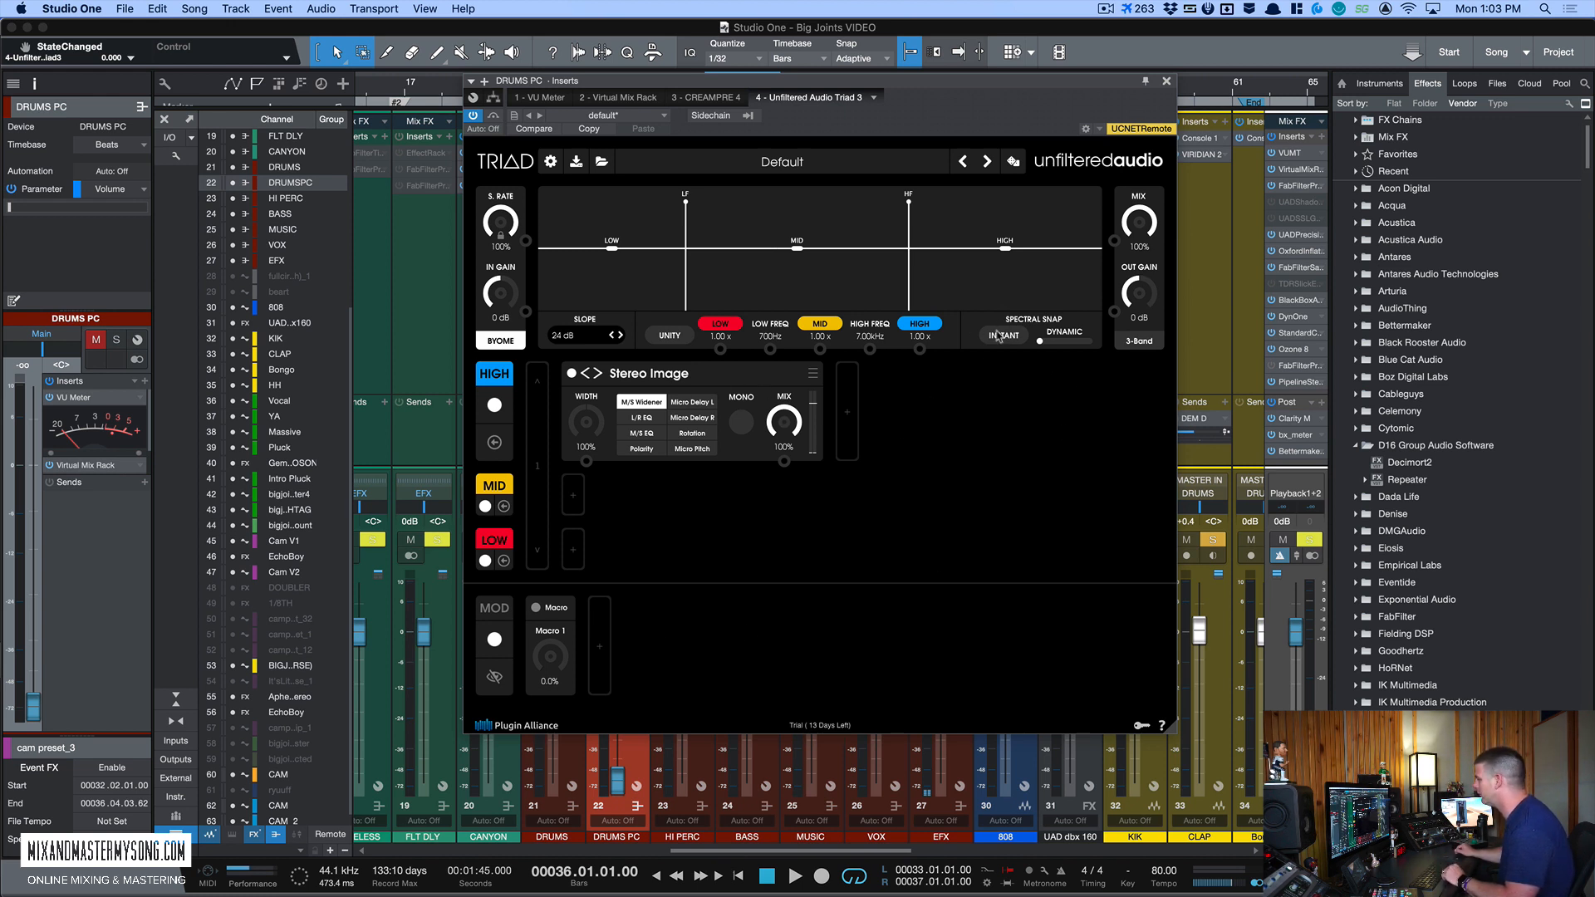
Step: Copy the Triad insert from the DRUMS PC channel to the DRUMS channel, clearing the view of the DRUMS strip
left_click(1167, 83)
left_click(564, 271)
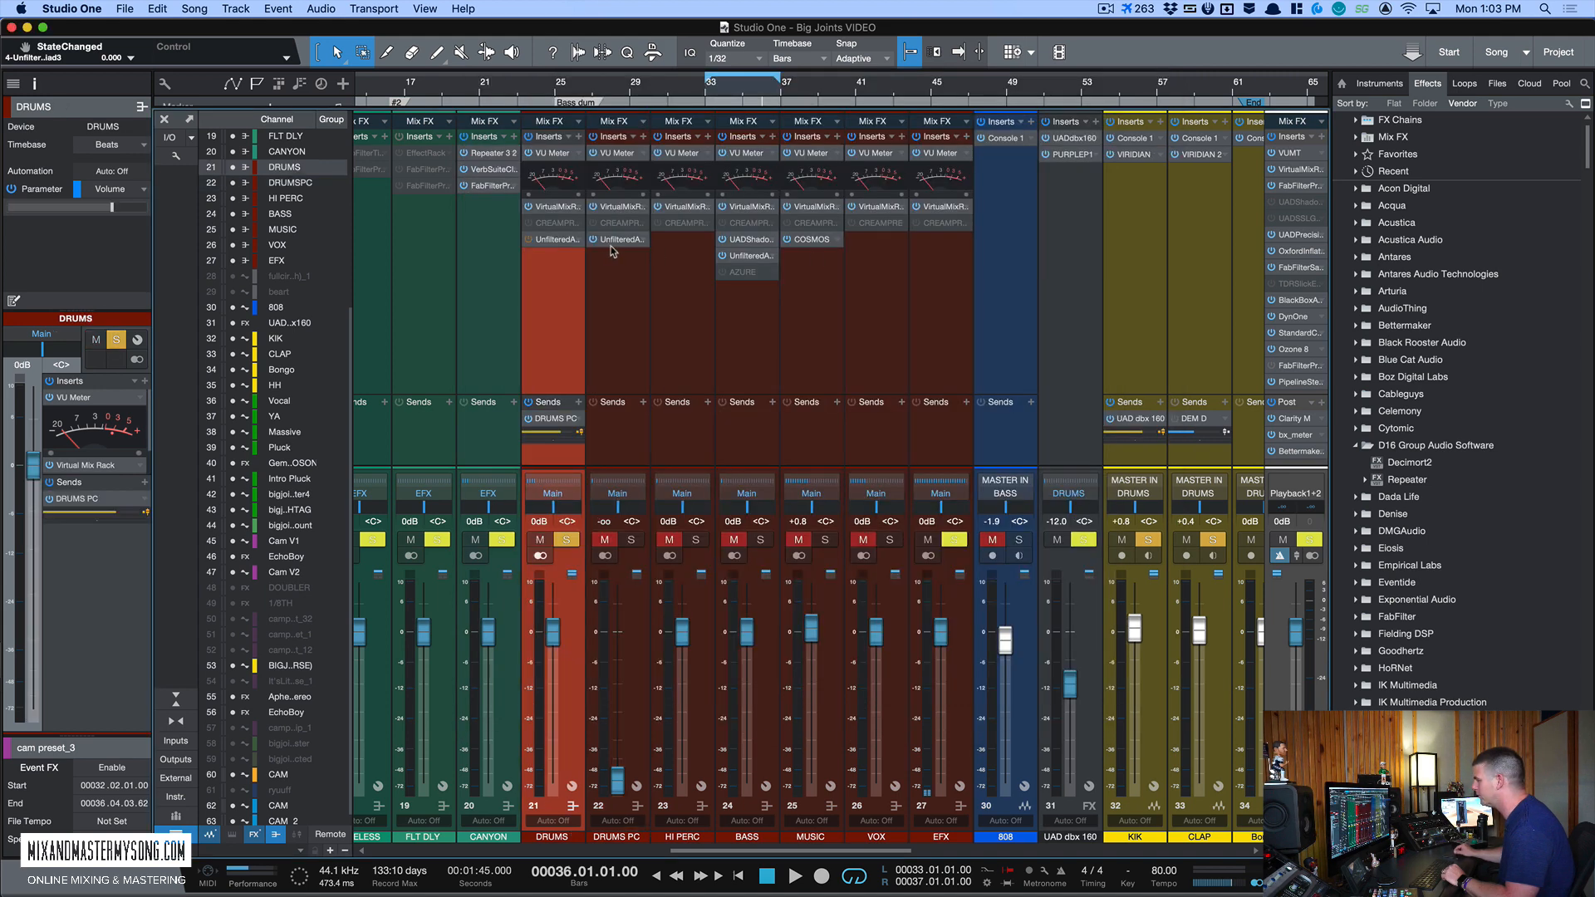
left_click_drag(611, 241, 558, 252)
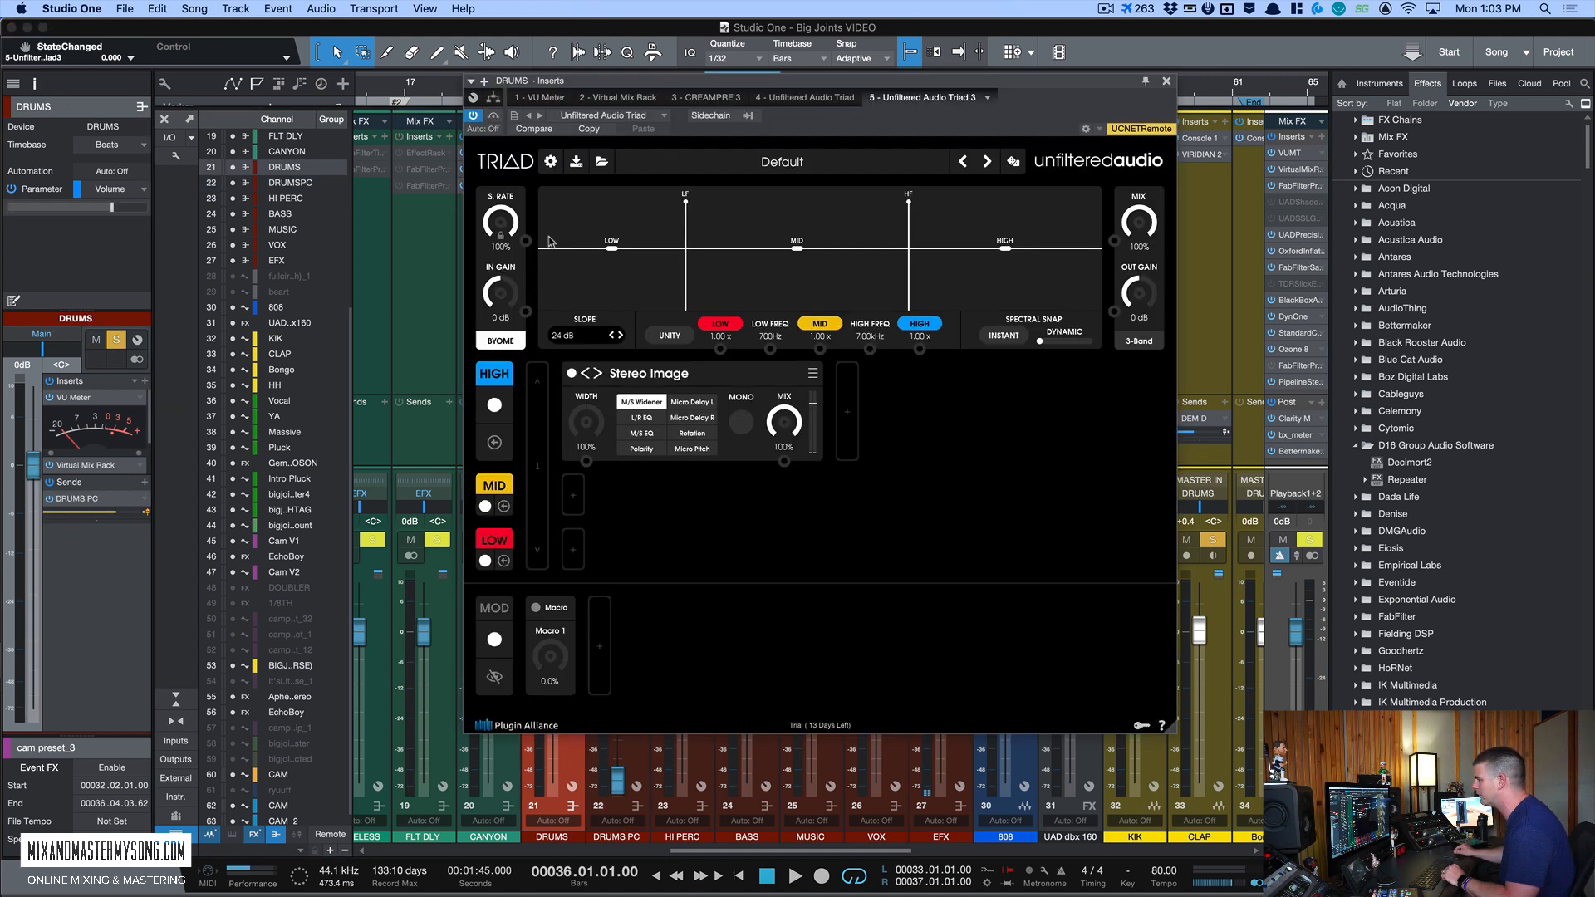
left_click_drag(1063, 93, 1188, 107)
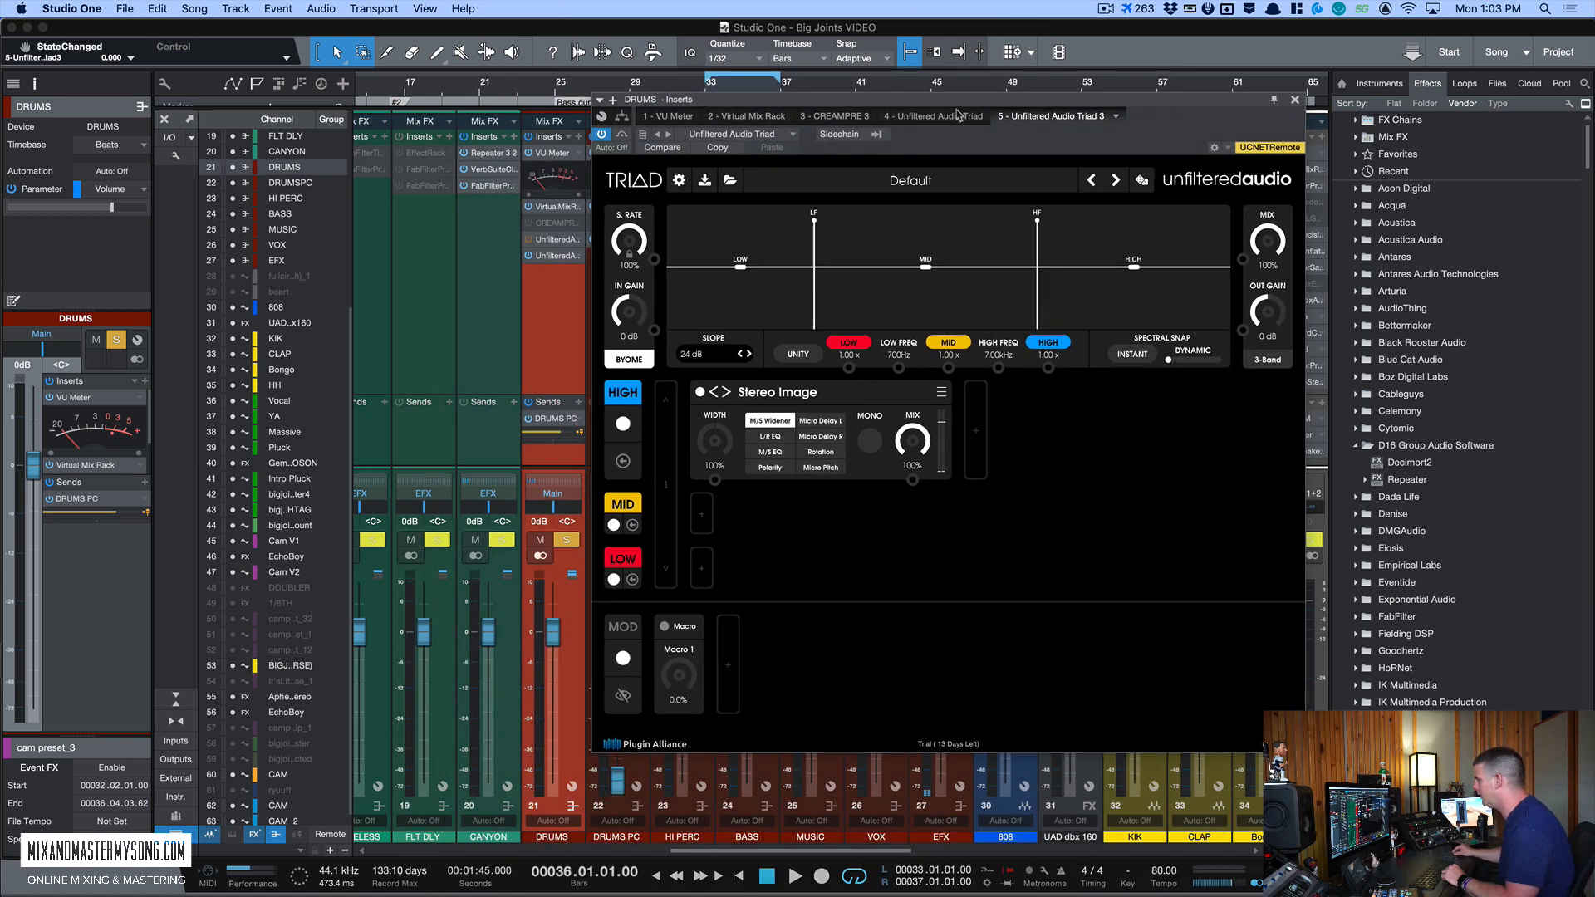
left_click_drag(957, 114, 1032, 89)
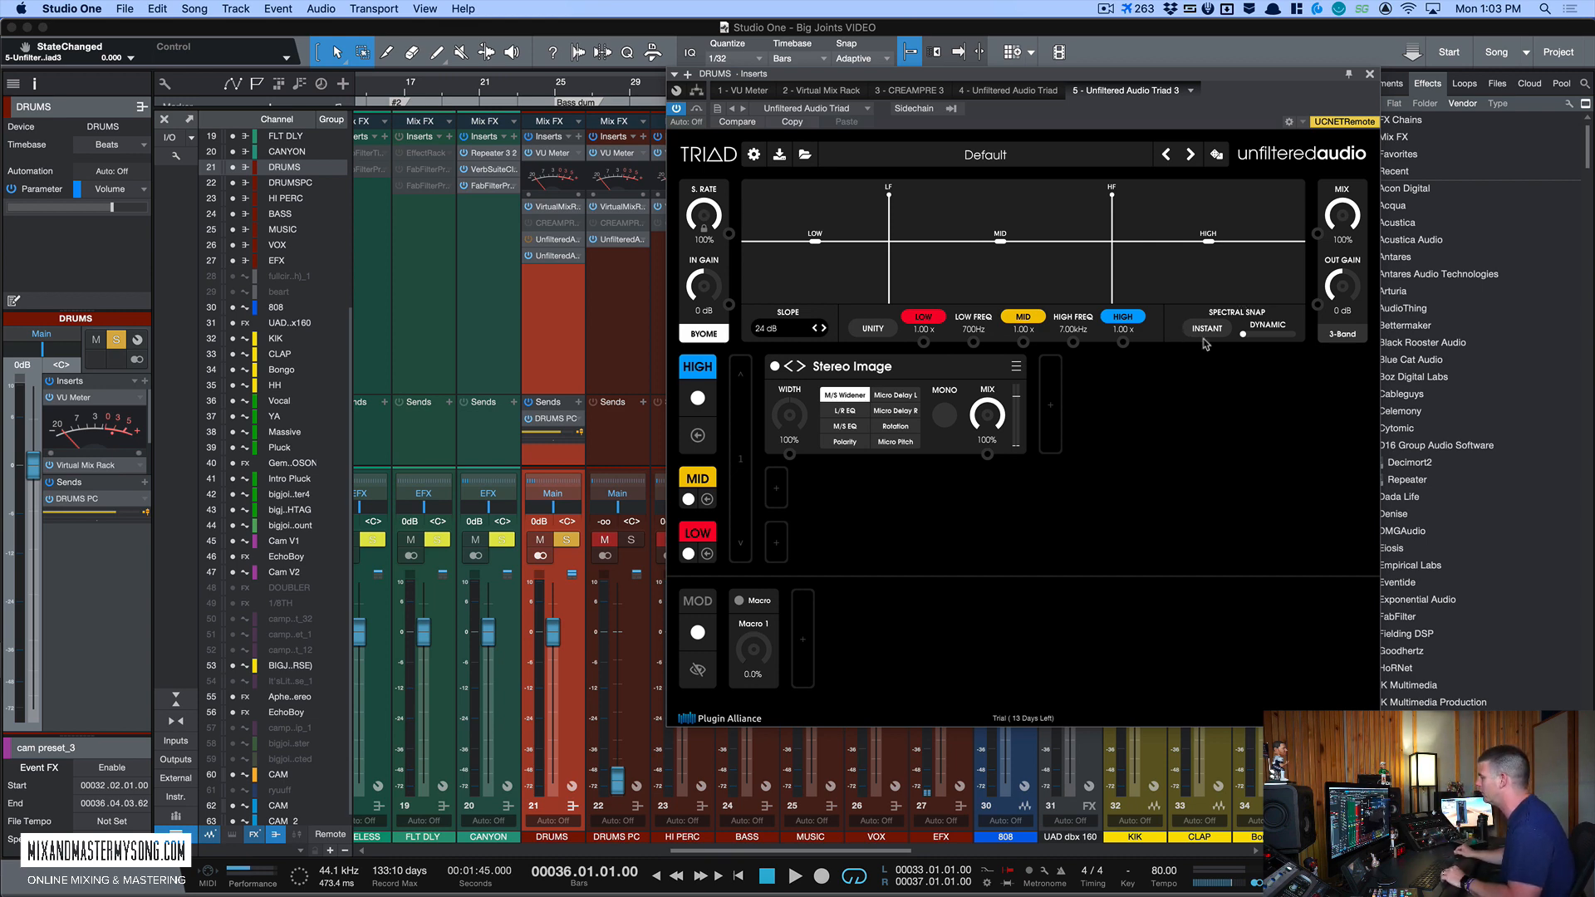
Step: Run an instant Spectral Snap during drum playback to reposition the low and high crossover frequencies
key("space")
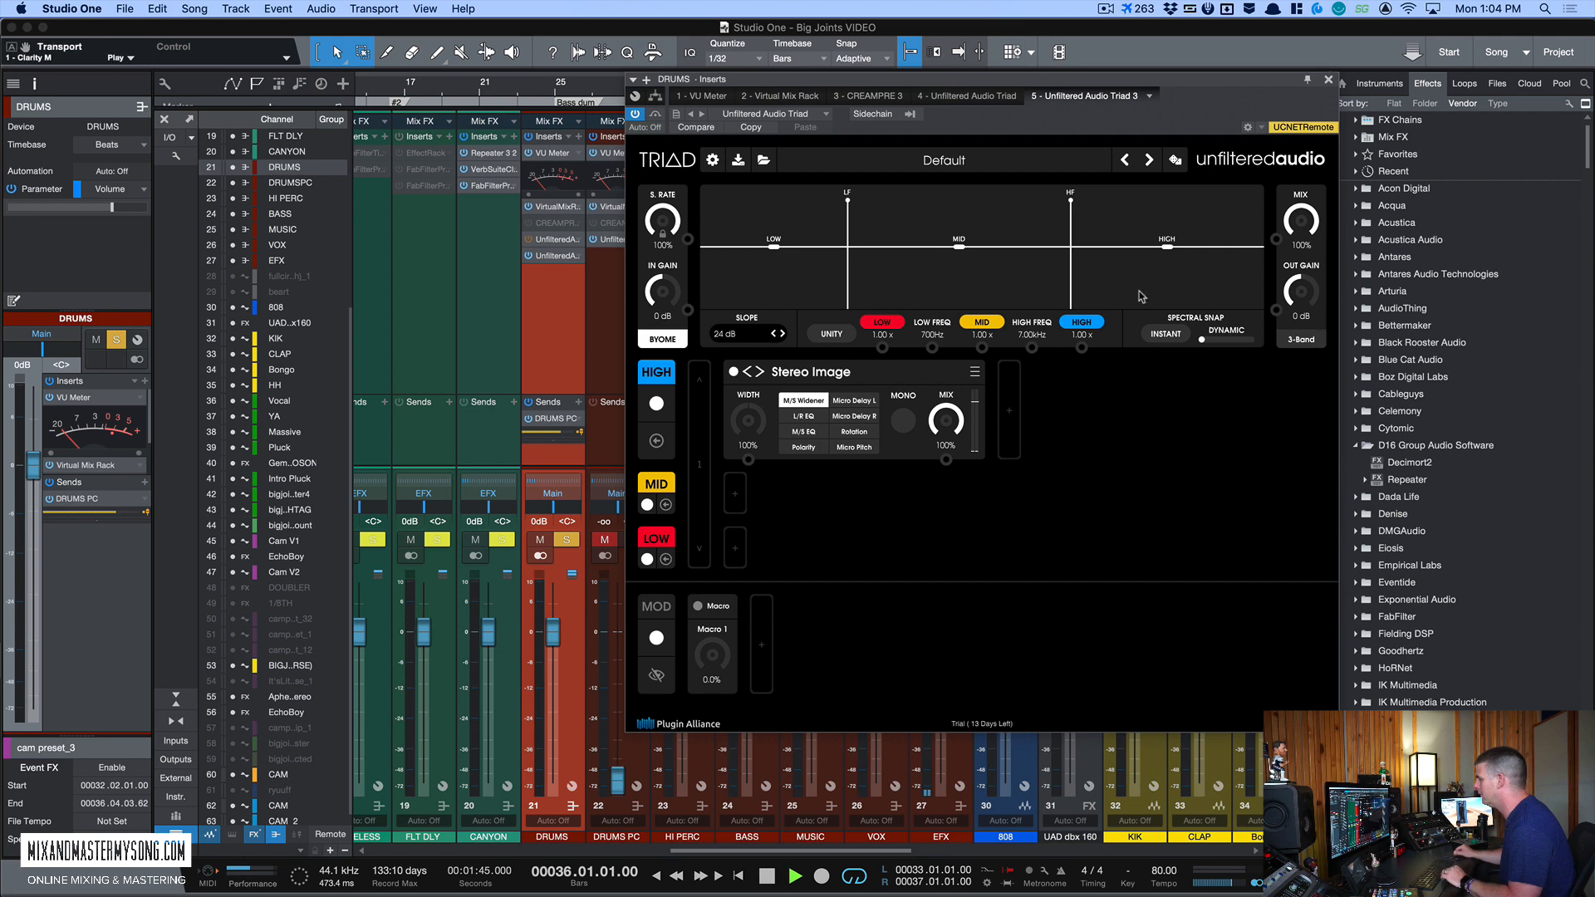
left_click(1164, 335)
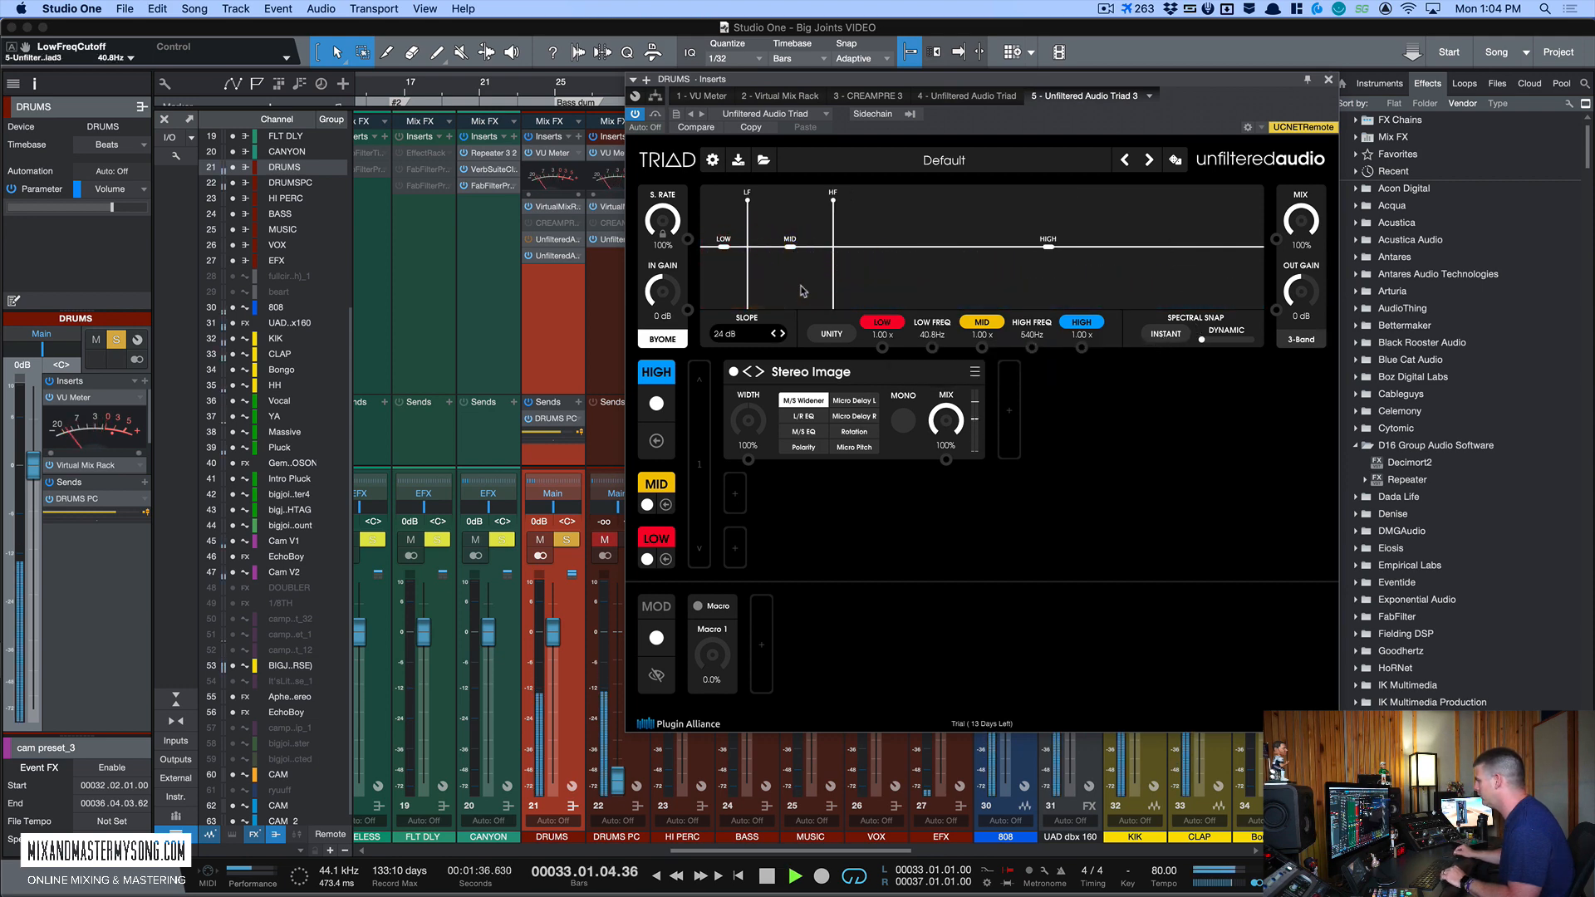
key("space")
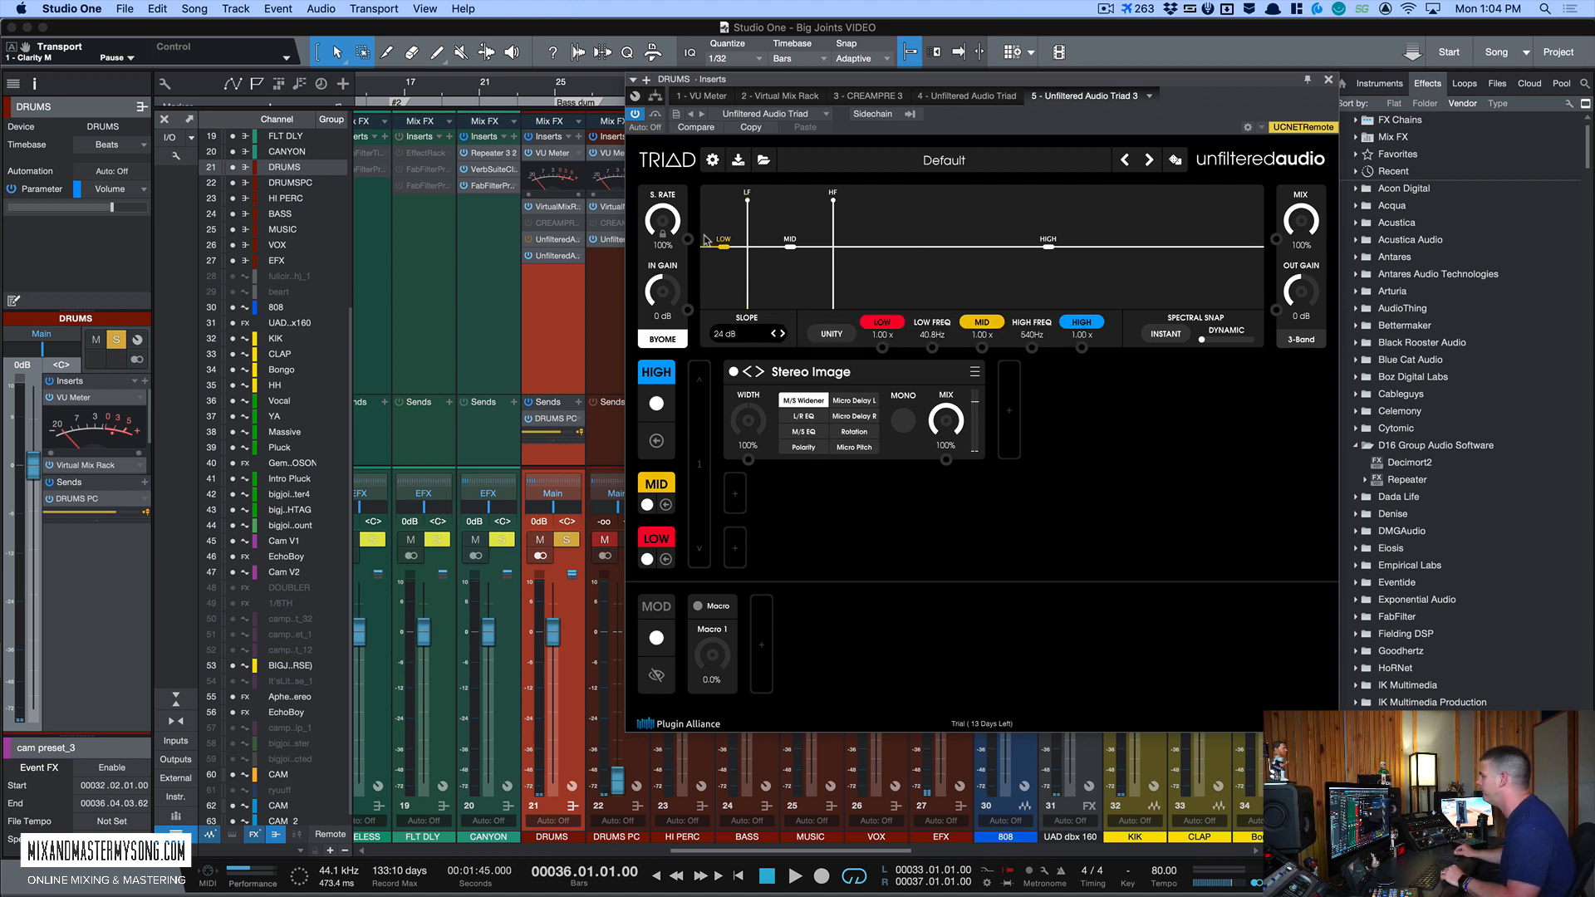
Step: Disable Triad's mid and high bands and audition the low band on its own
left_click(882, 322)
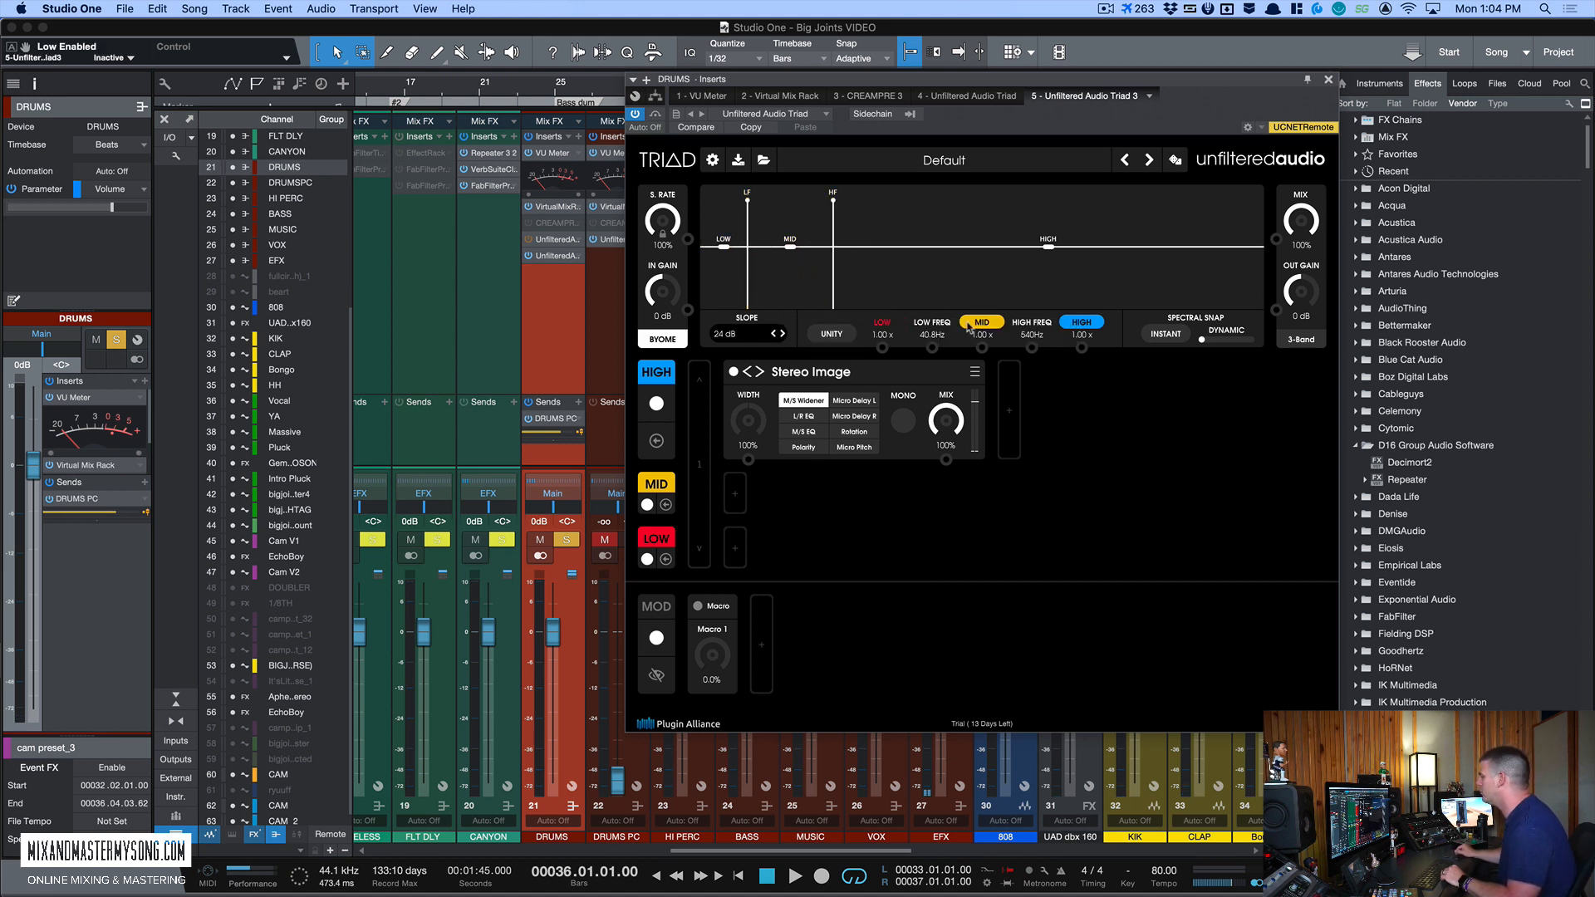
left_click(973, 324)
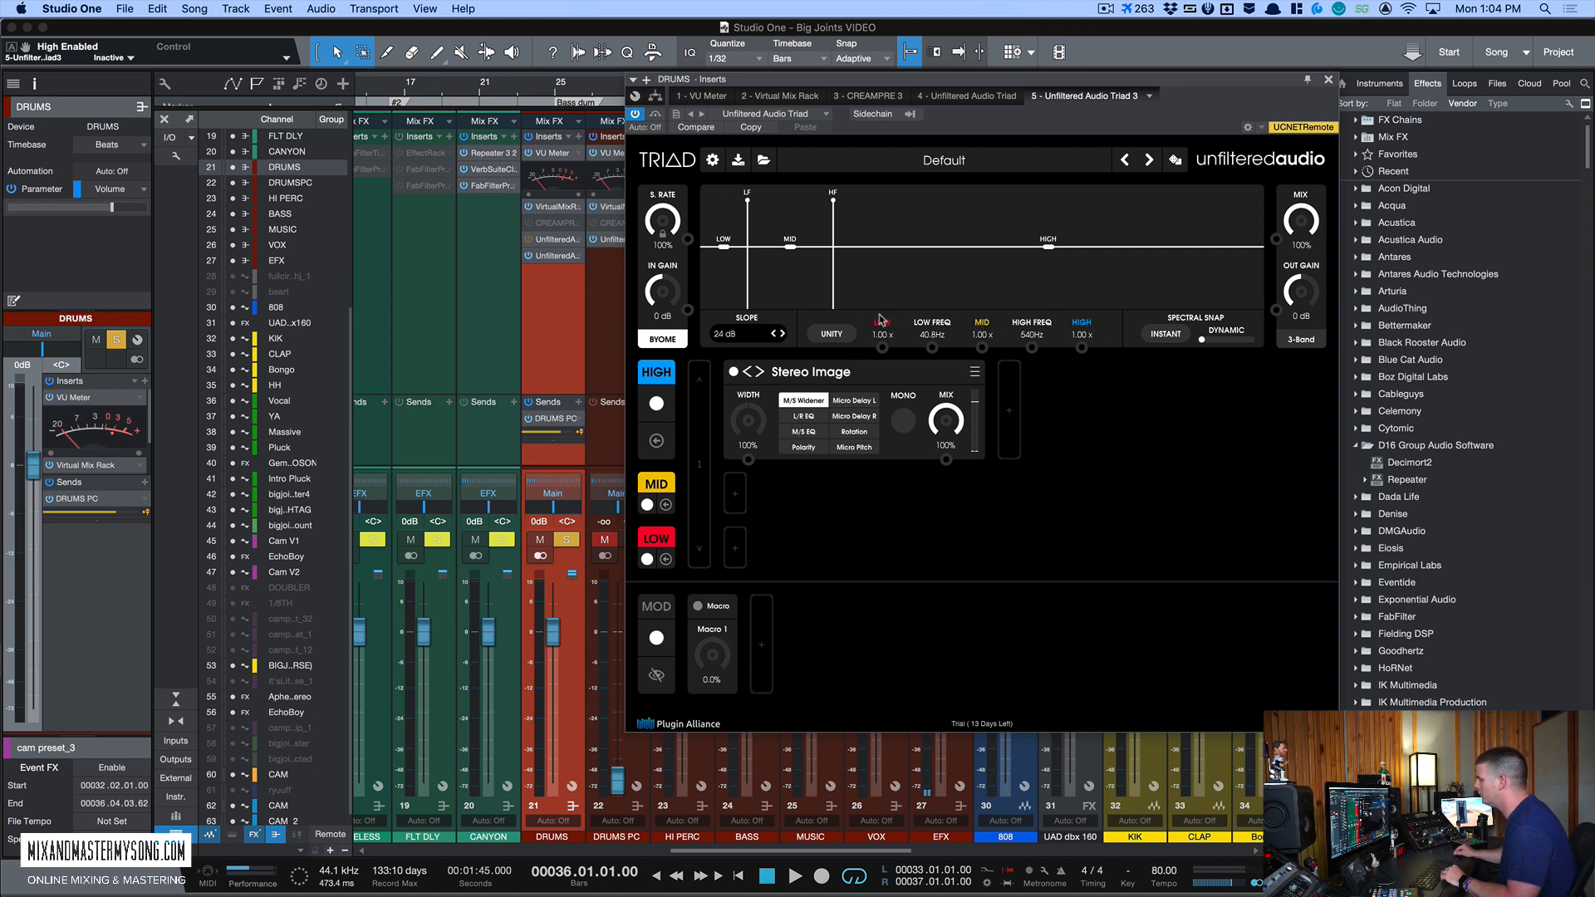
left_click(882, 321)
key("space")
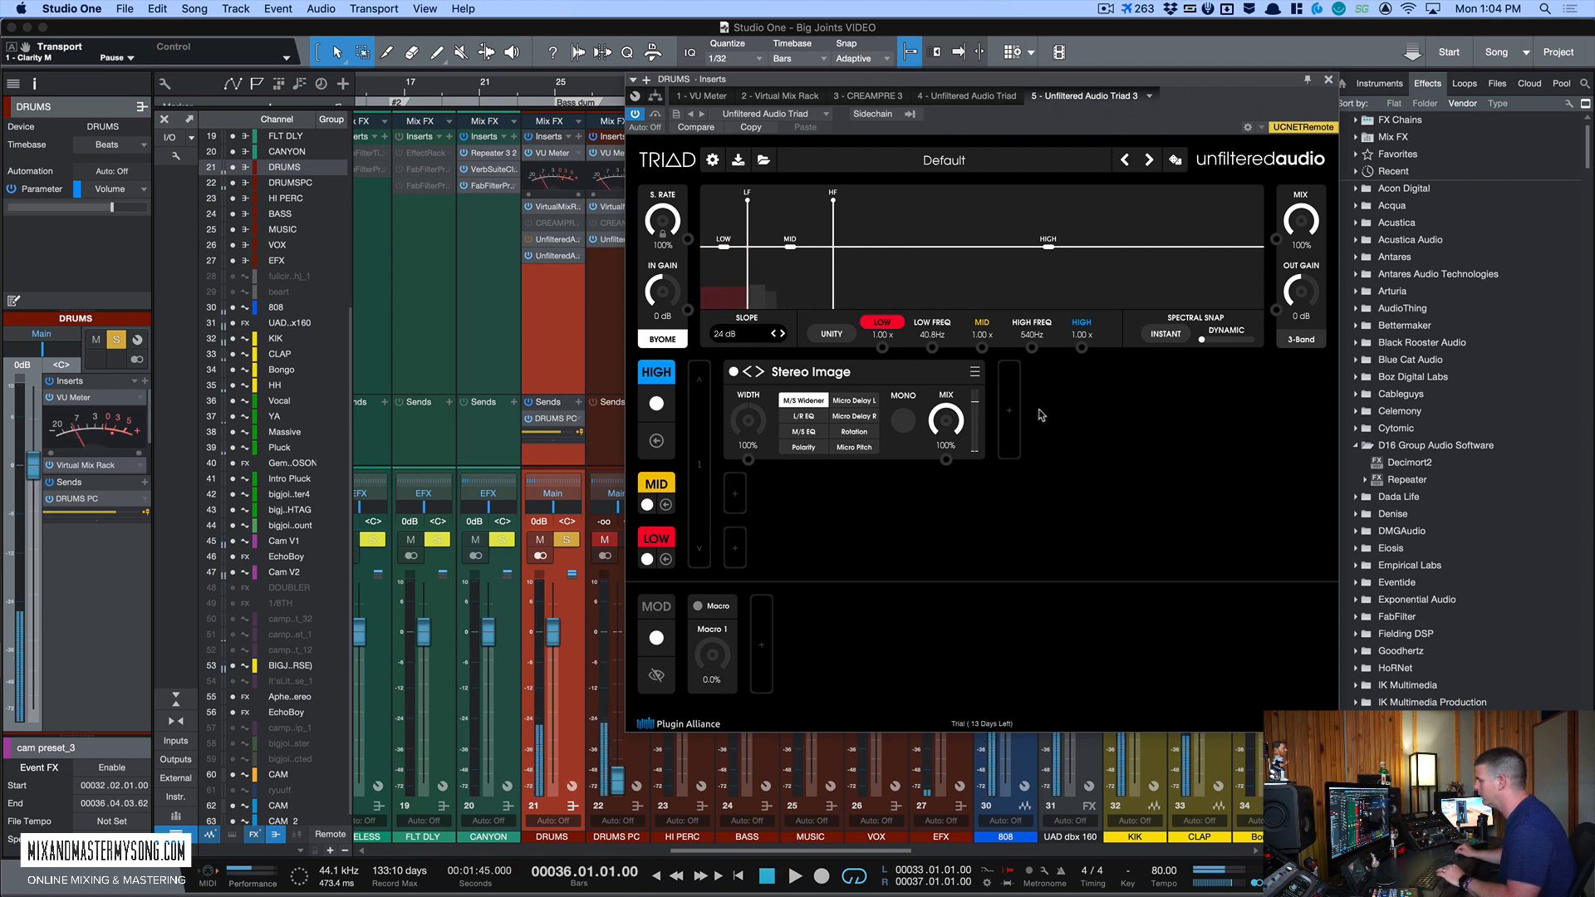
key("space")
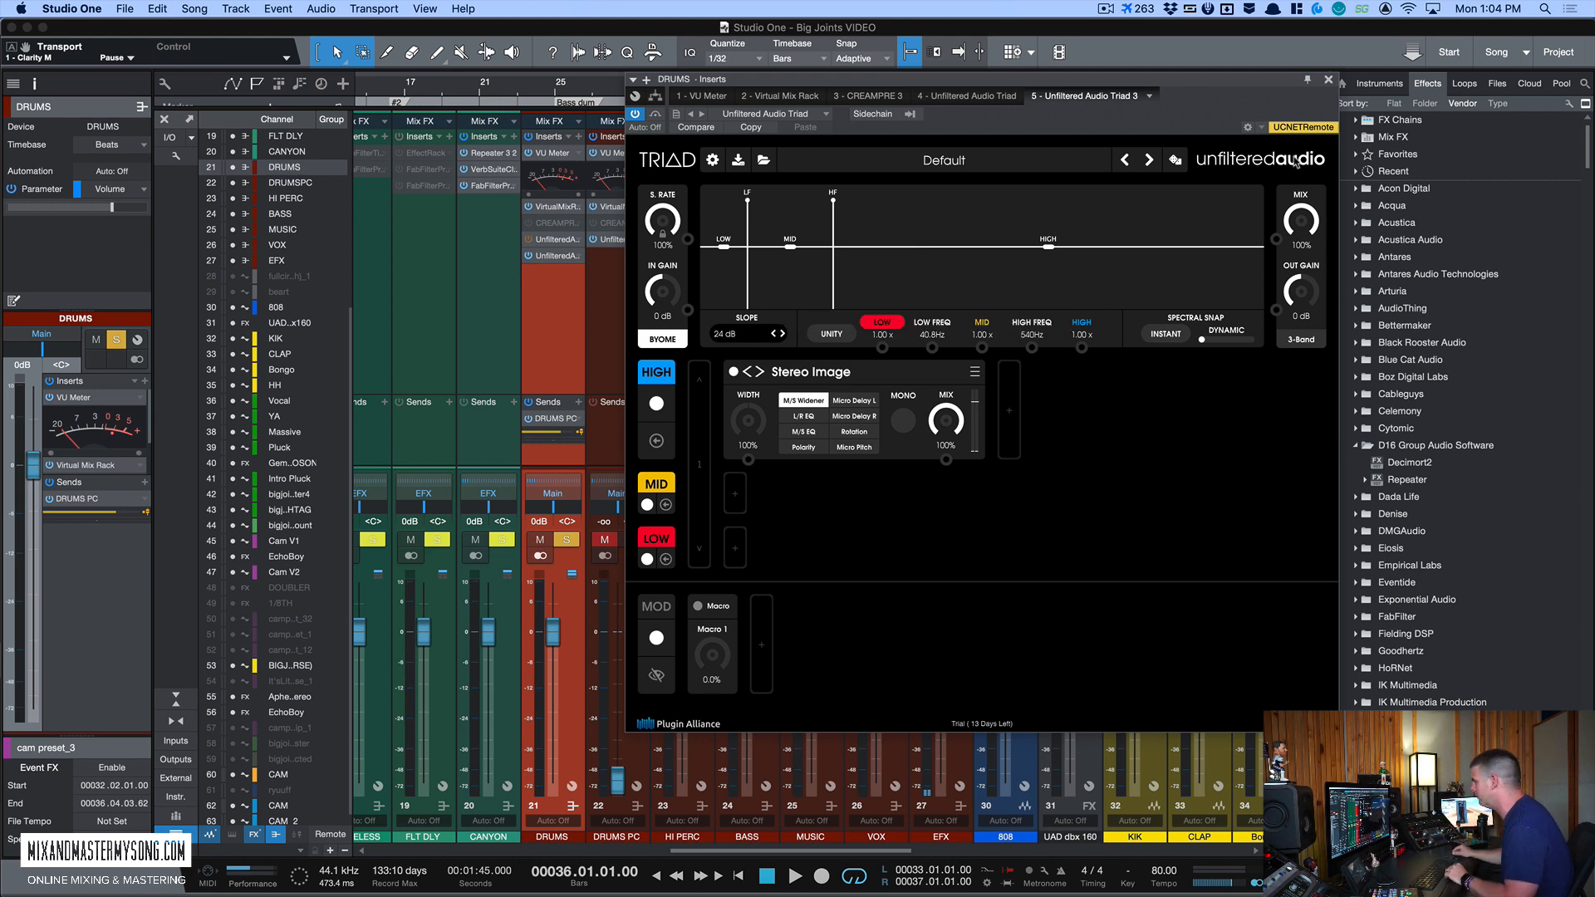
Step: Remove the copied Triad insert from the DRUMS channel and hide the mixer console
left_click(1329, 80)
right_click(576, 257)
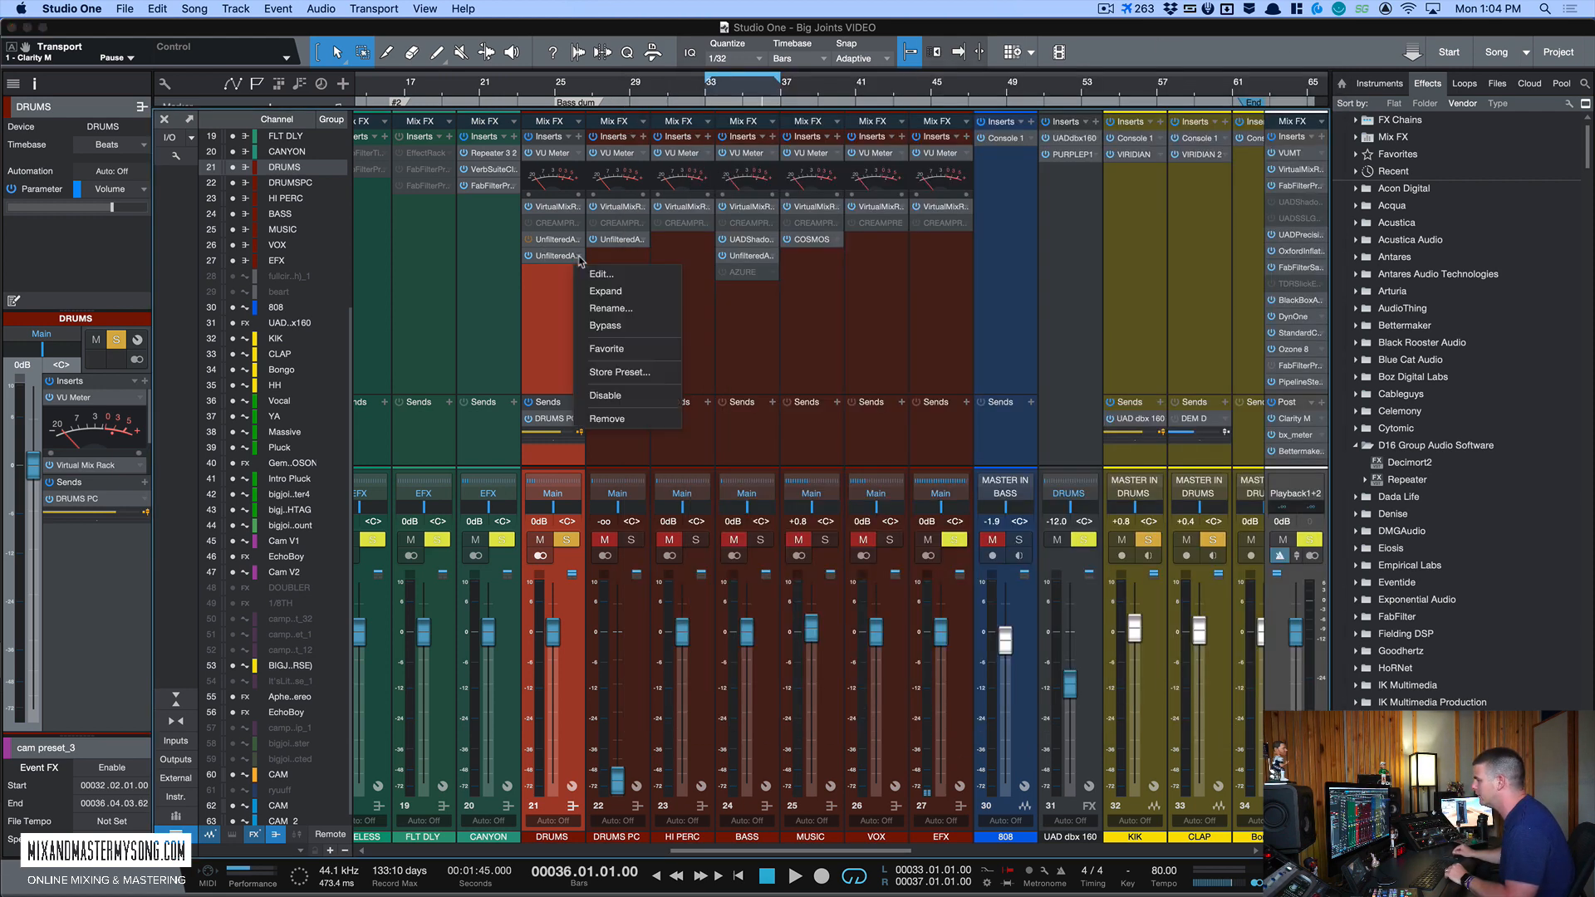
left_click(598, 420)
key("F3")
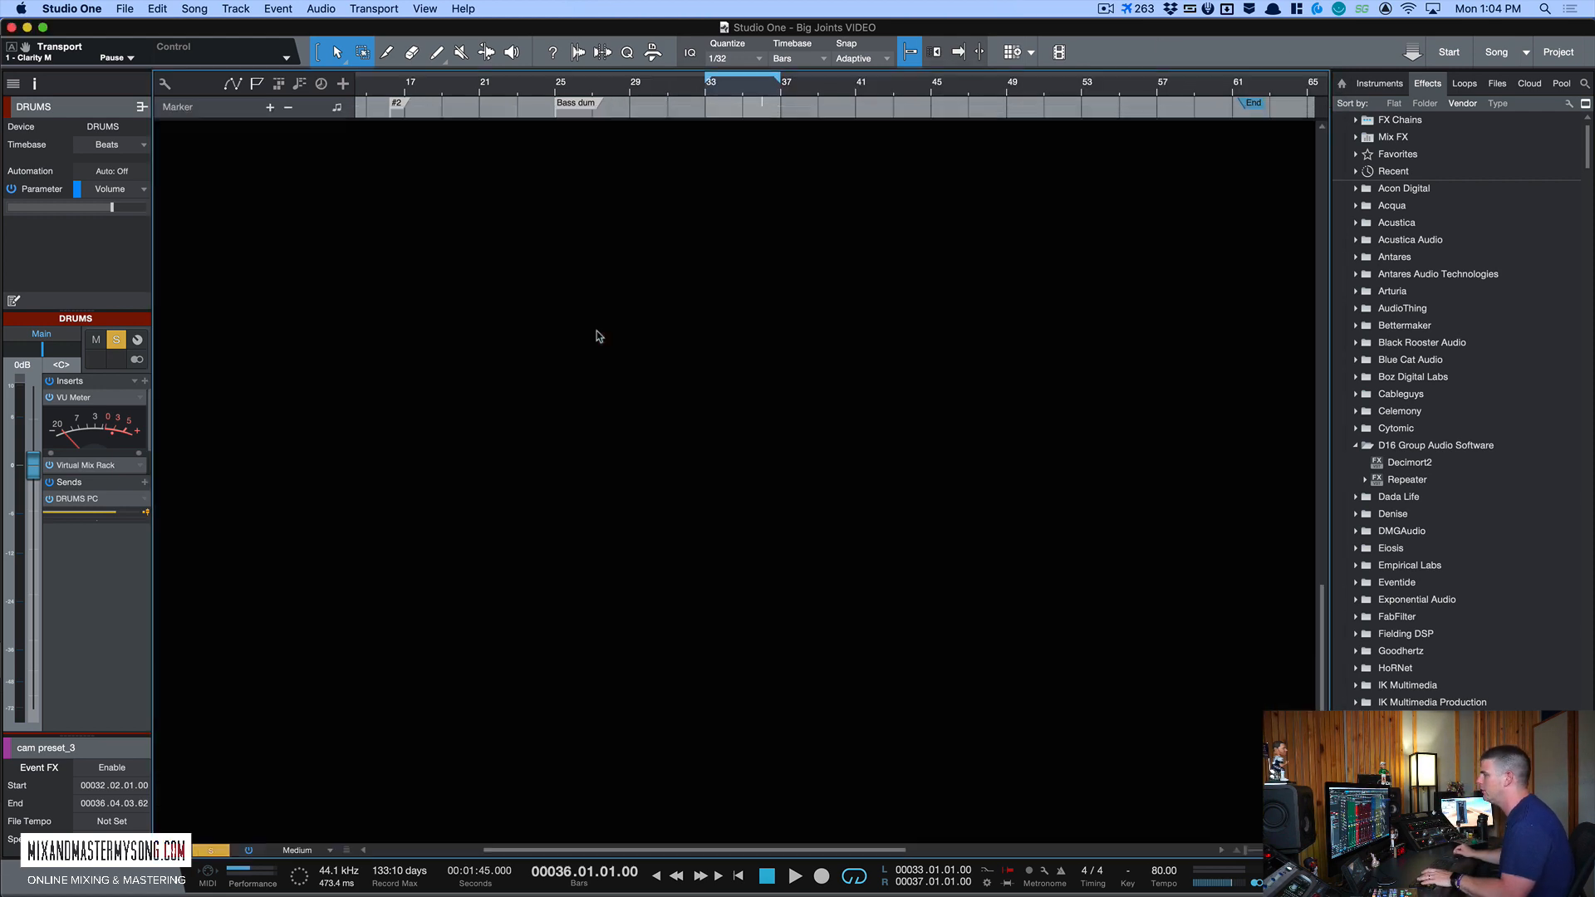
Step: Set the loop range from bar 25 to bar 27 and place the playback cursor at the Bass dum marker
left_click_drag(560, 76, 590, 77)
left_click(574, 106)
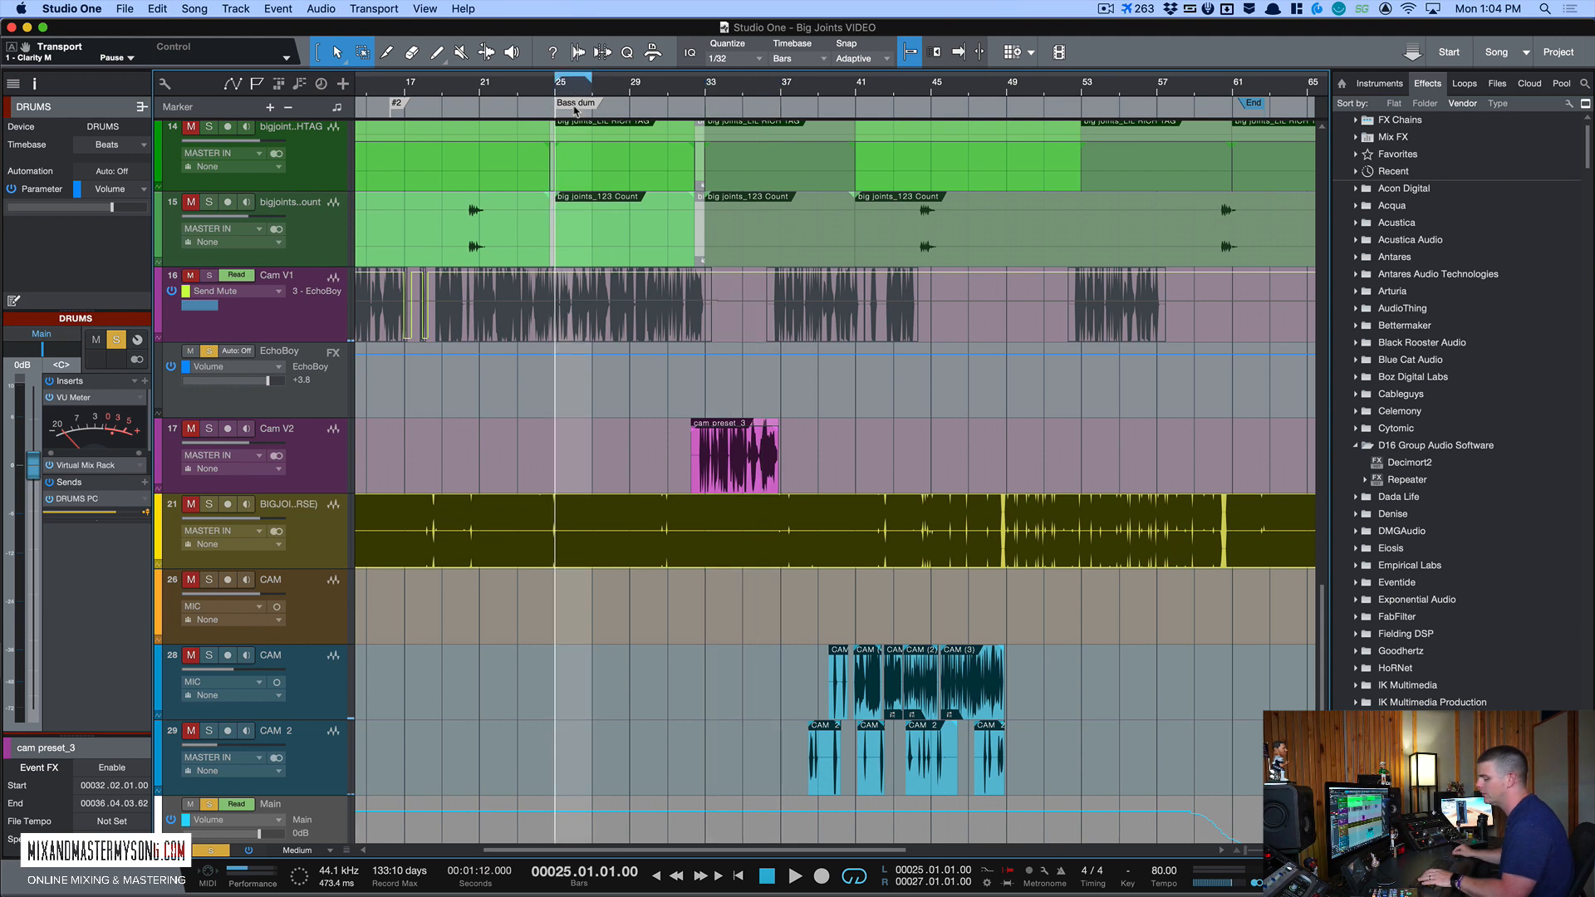
key("slash")
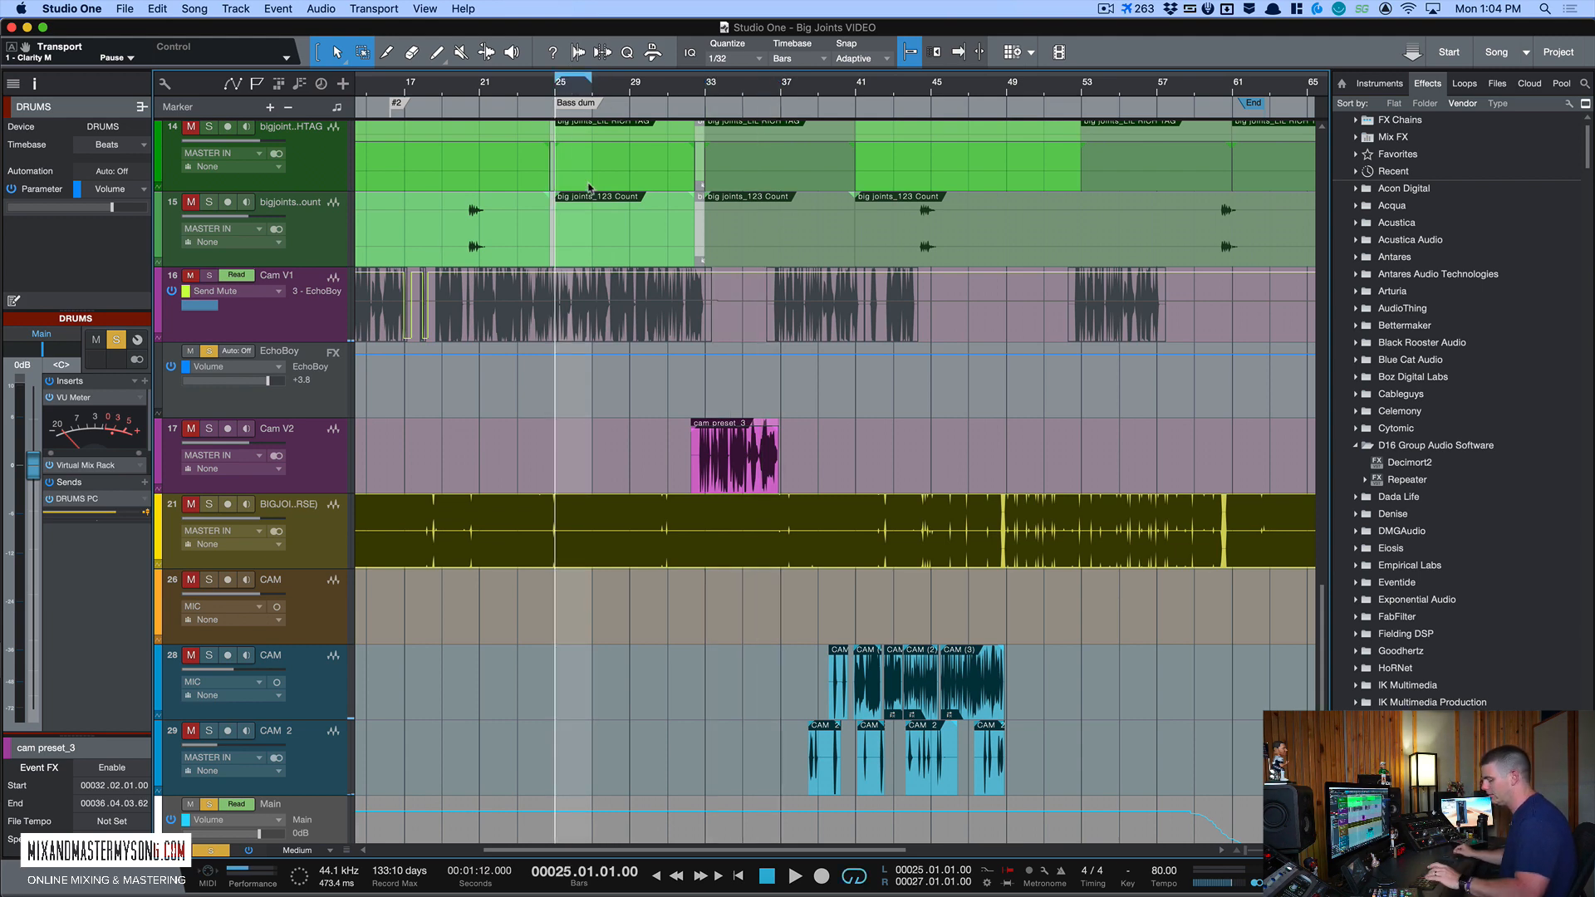
Step: Open the Triad insert on the DRUMS channel from the mixer console and play the looped section
key("F3")
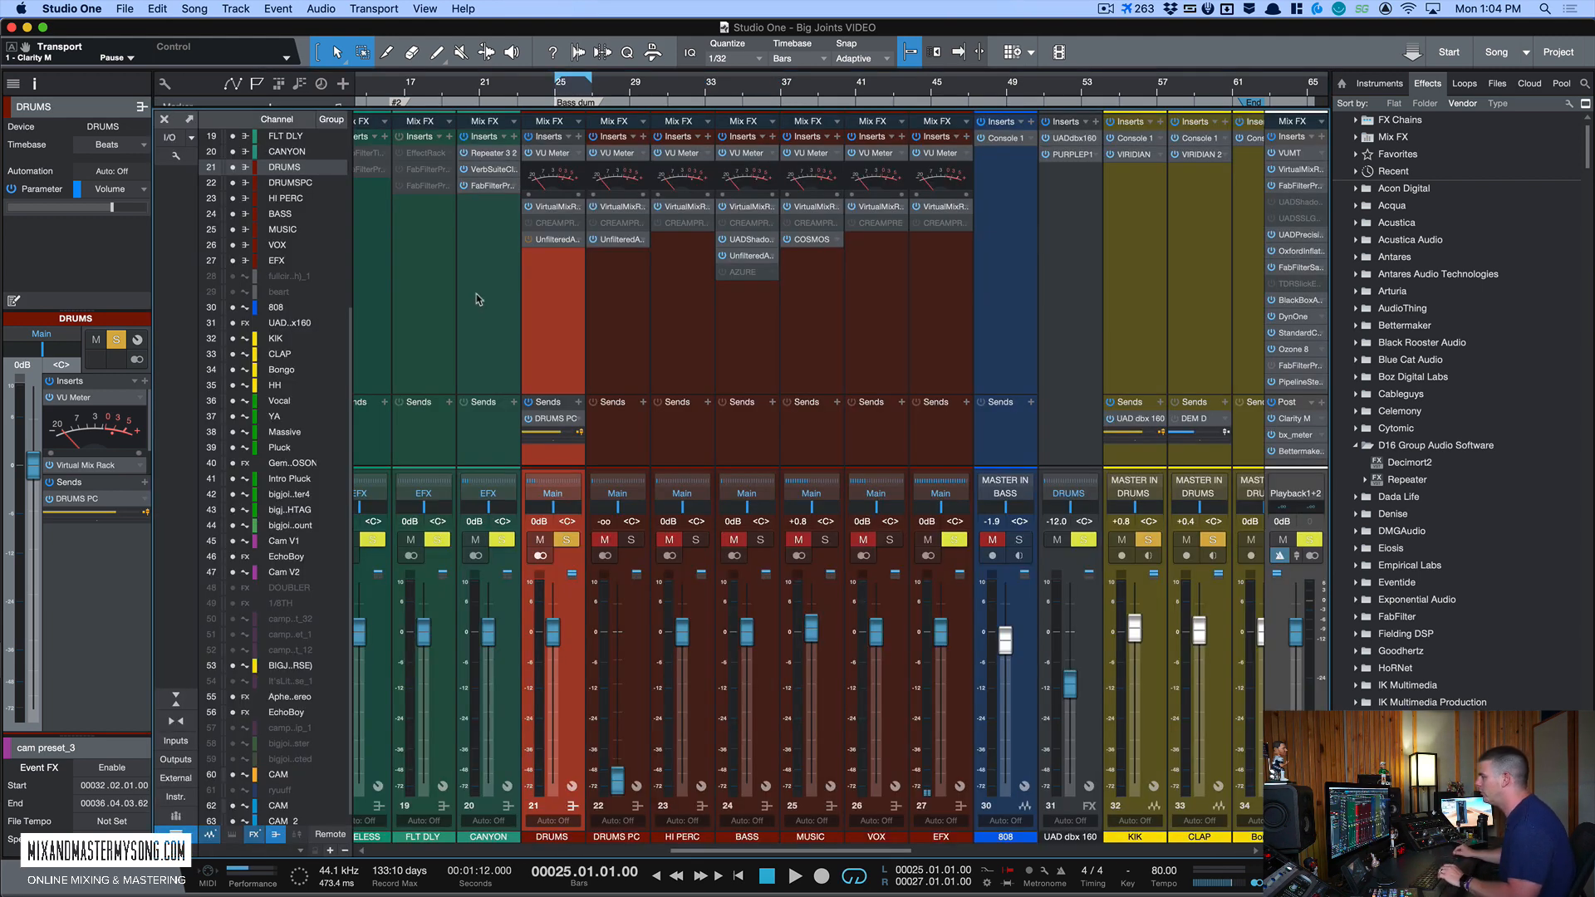
left_click(562, 241)
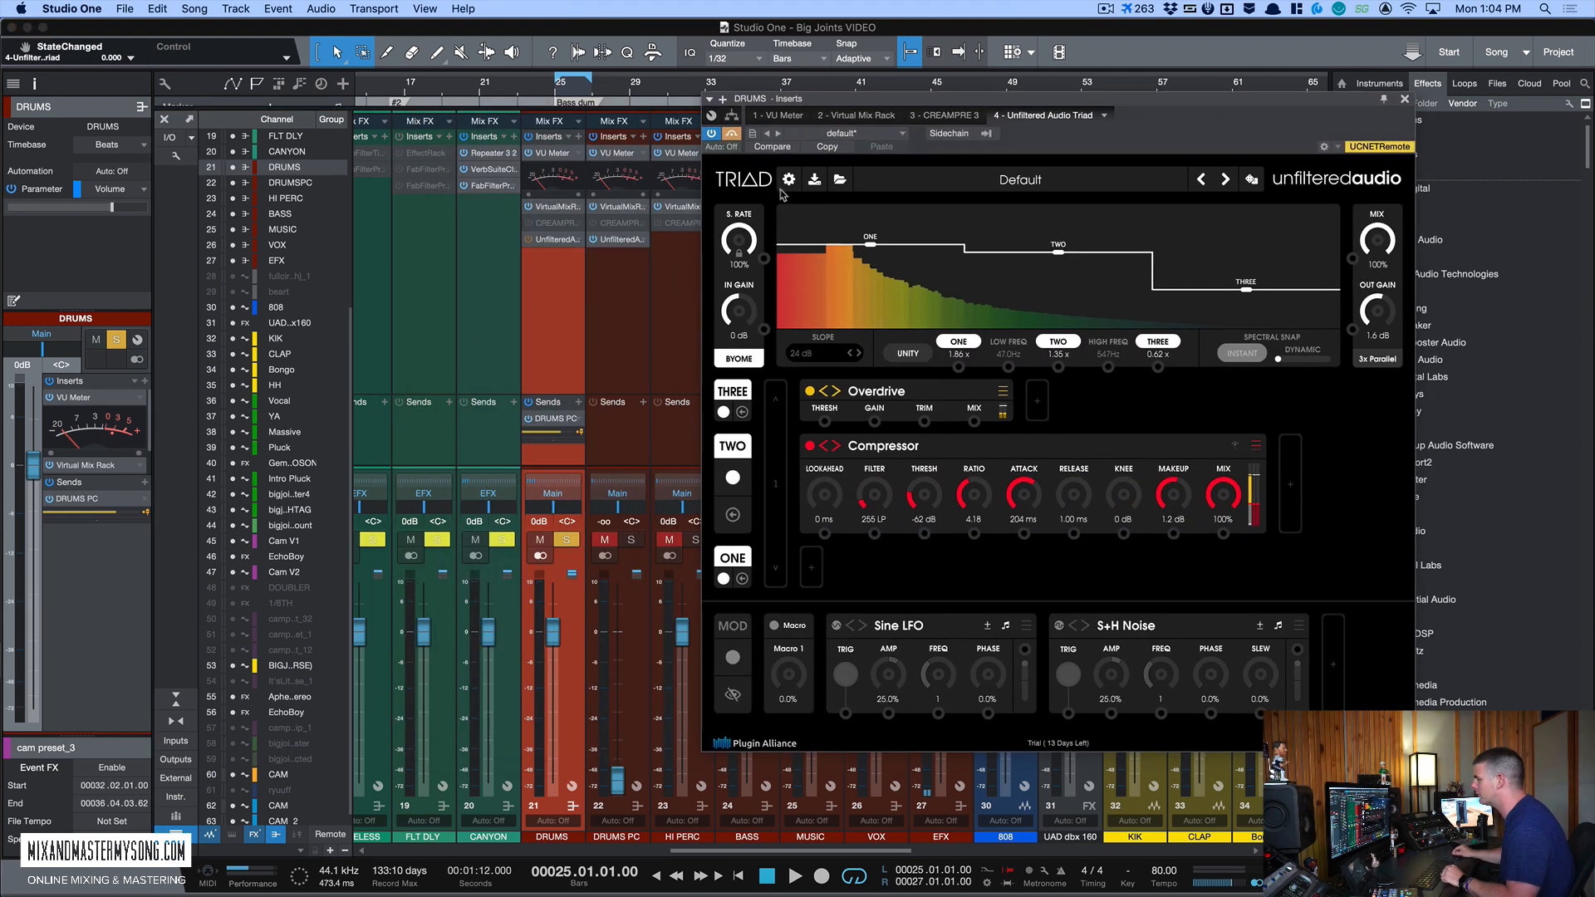
key("space")
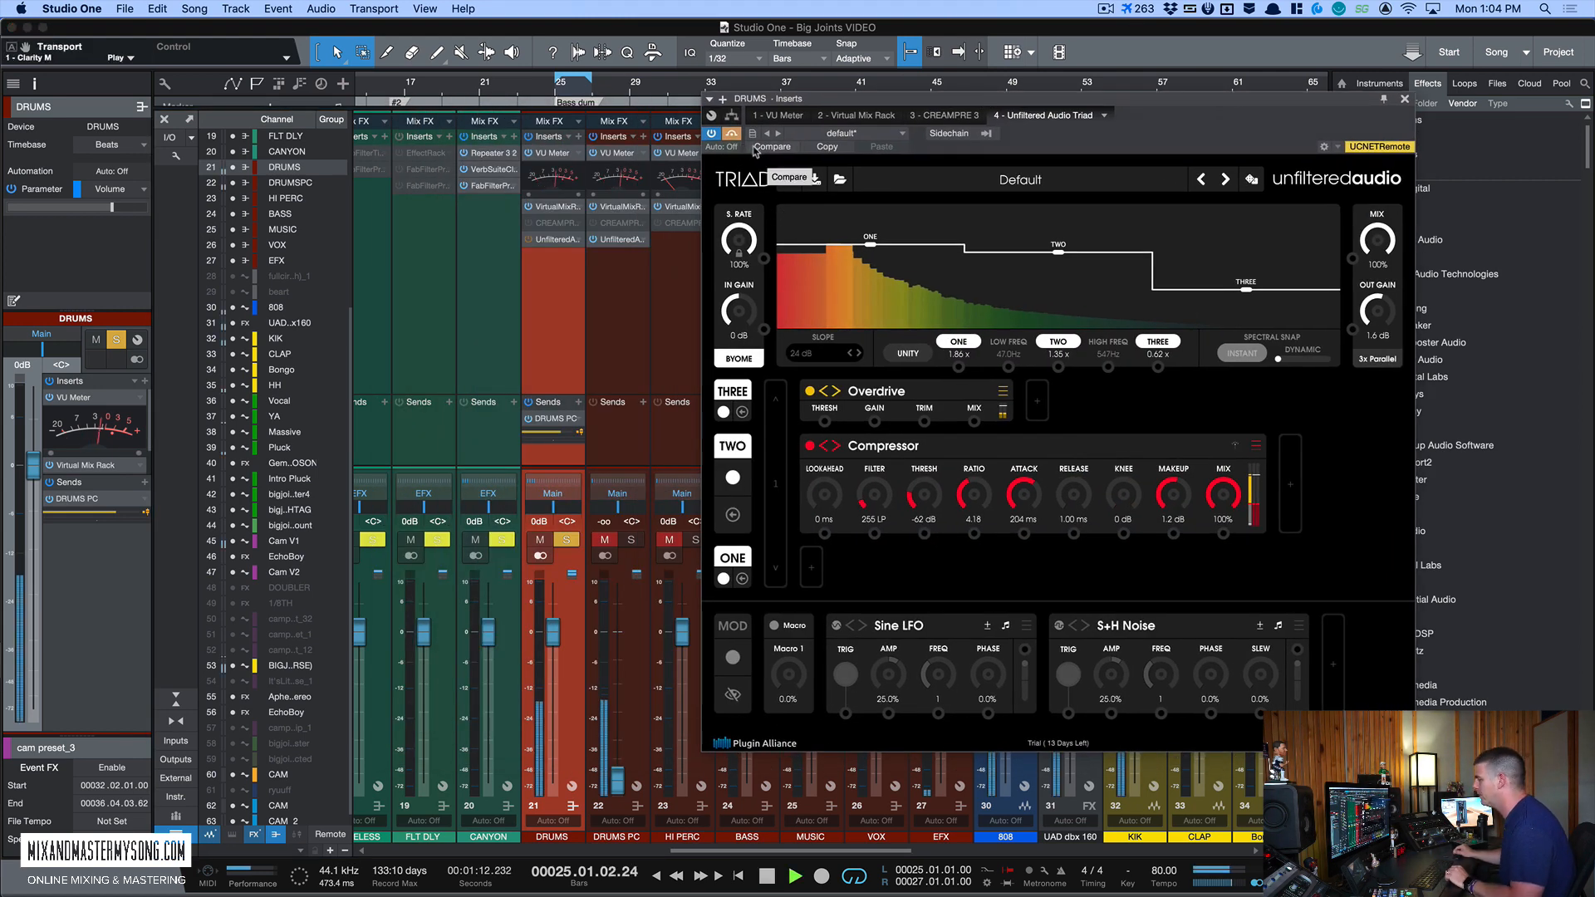
left_click_drag(909, 108, 820, 97)
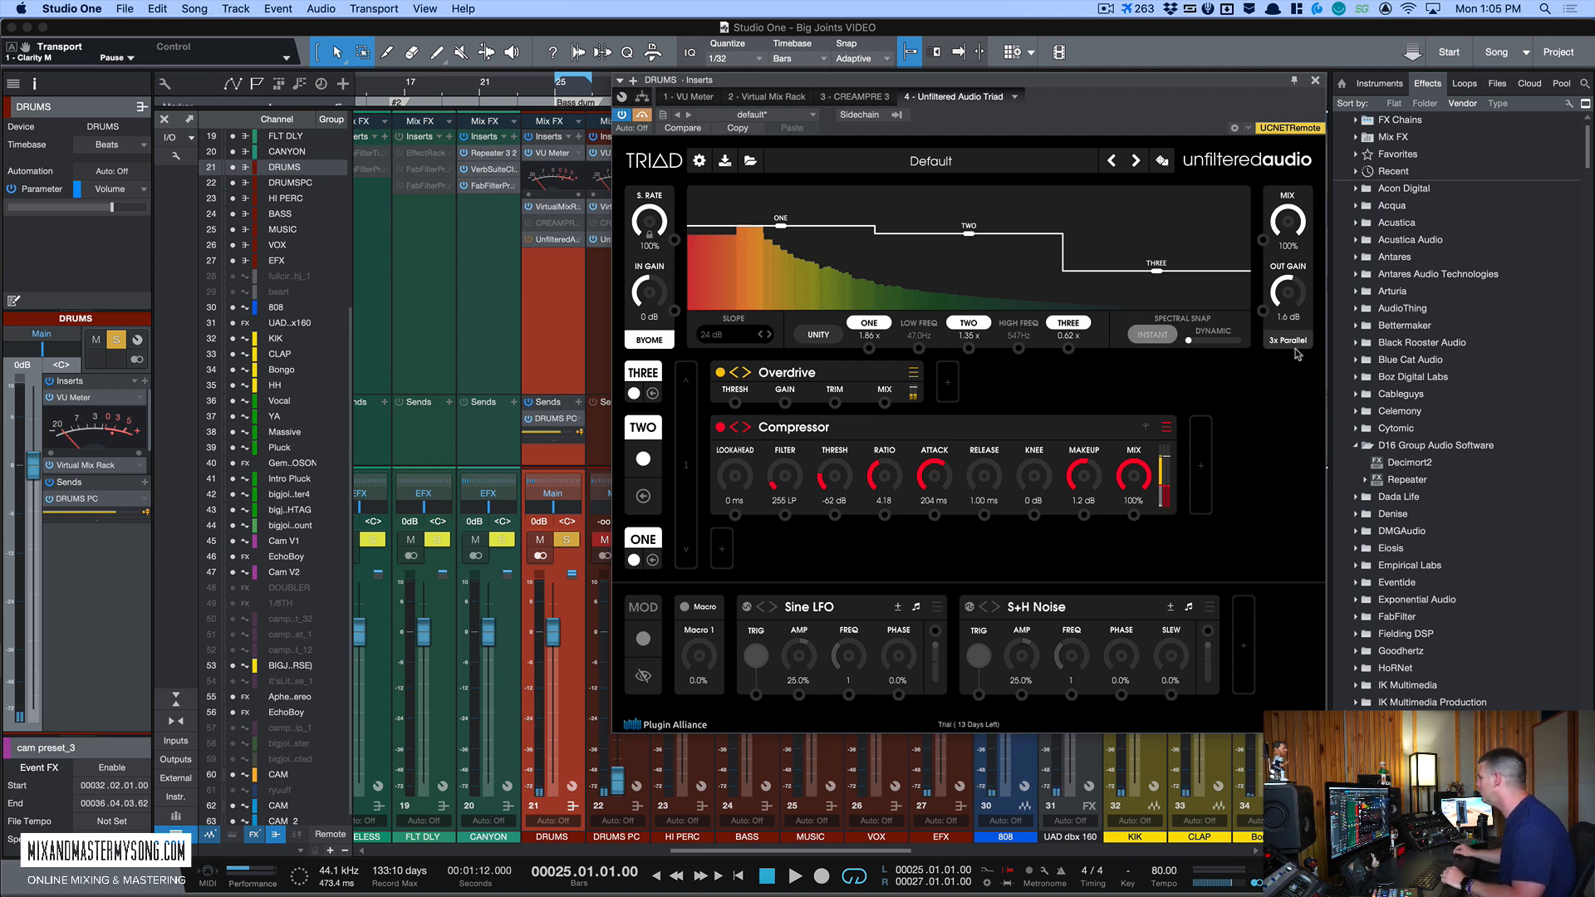
mouse_move(1296, 345)
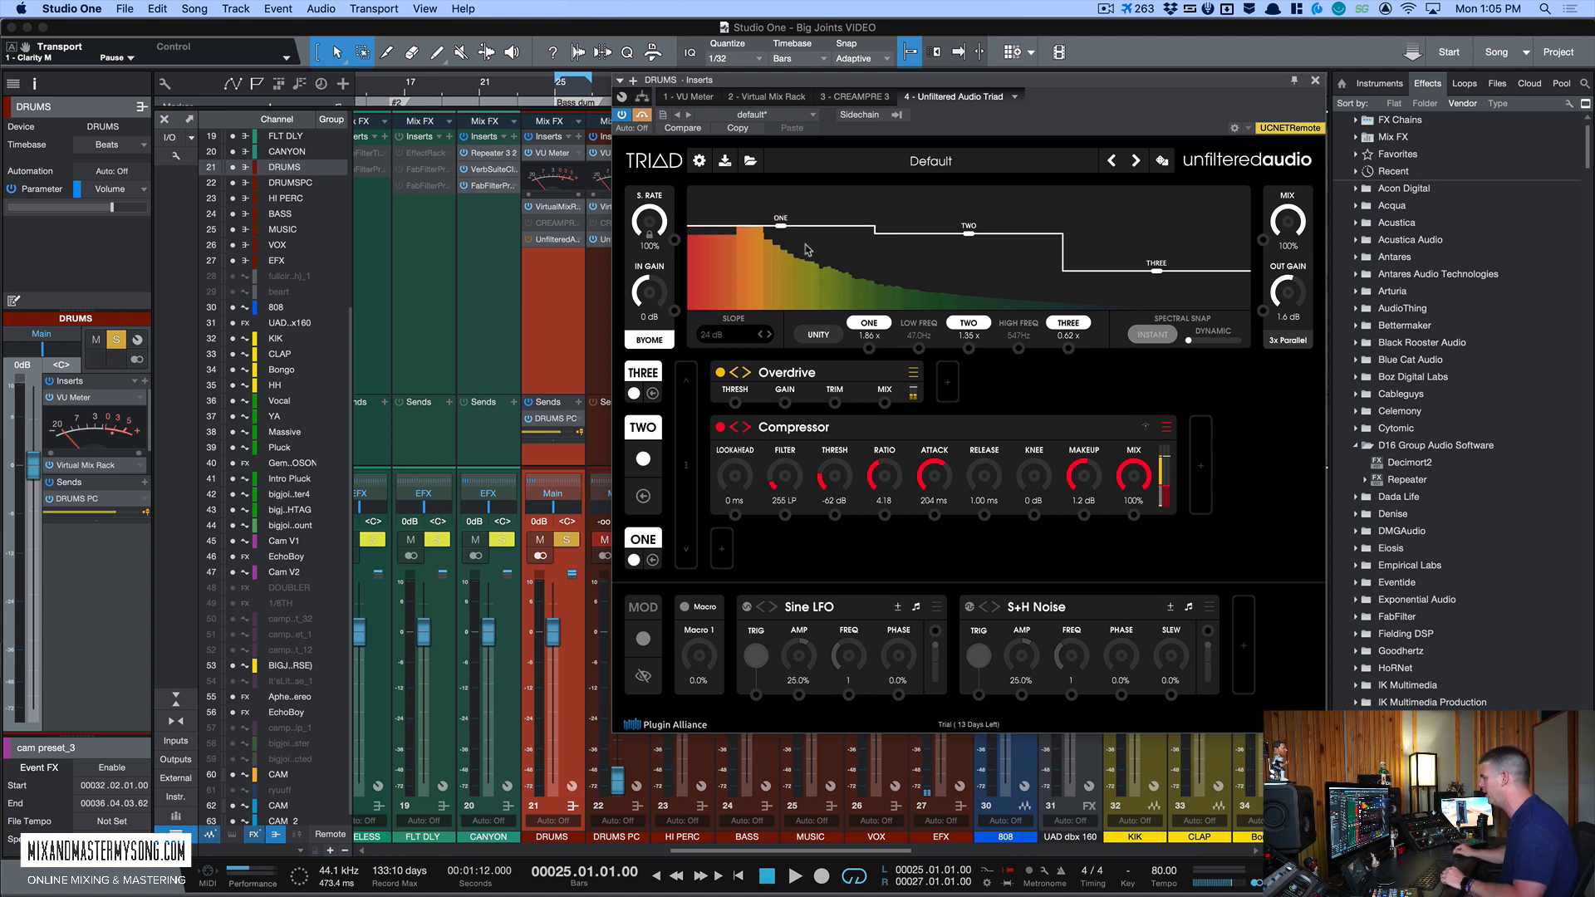
Step: Raise band ONE's gain to 2.05x and isolate band TWO by muting bands ONE and THREE
left_click_drag(783, 231, 785, 228)
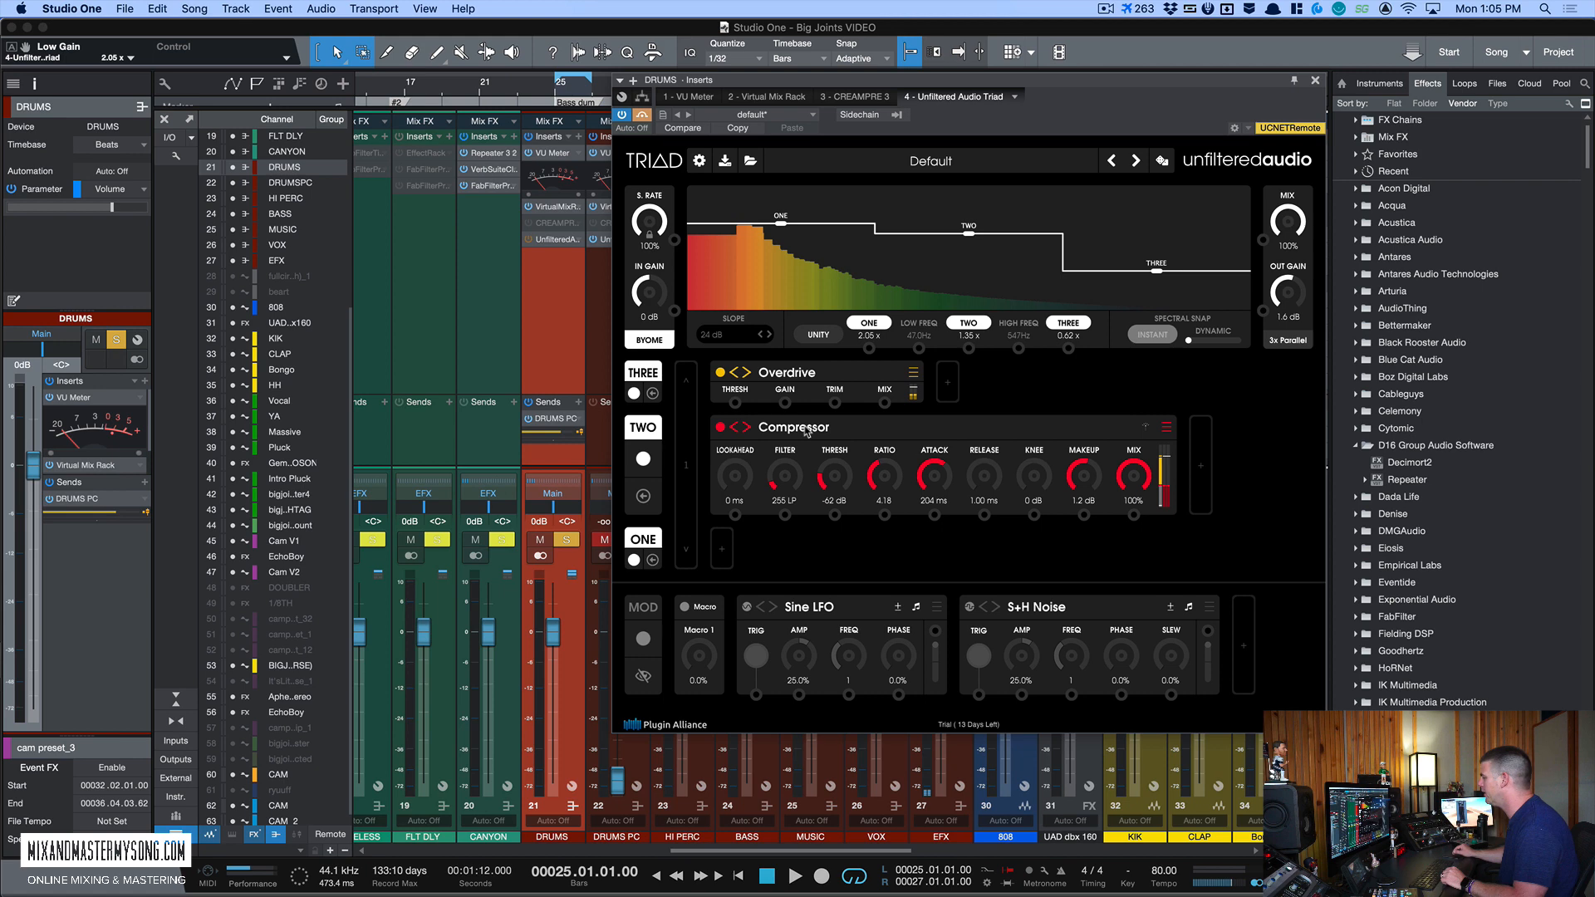
left_click(877, 324)
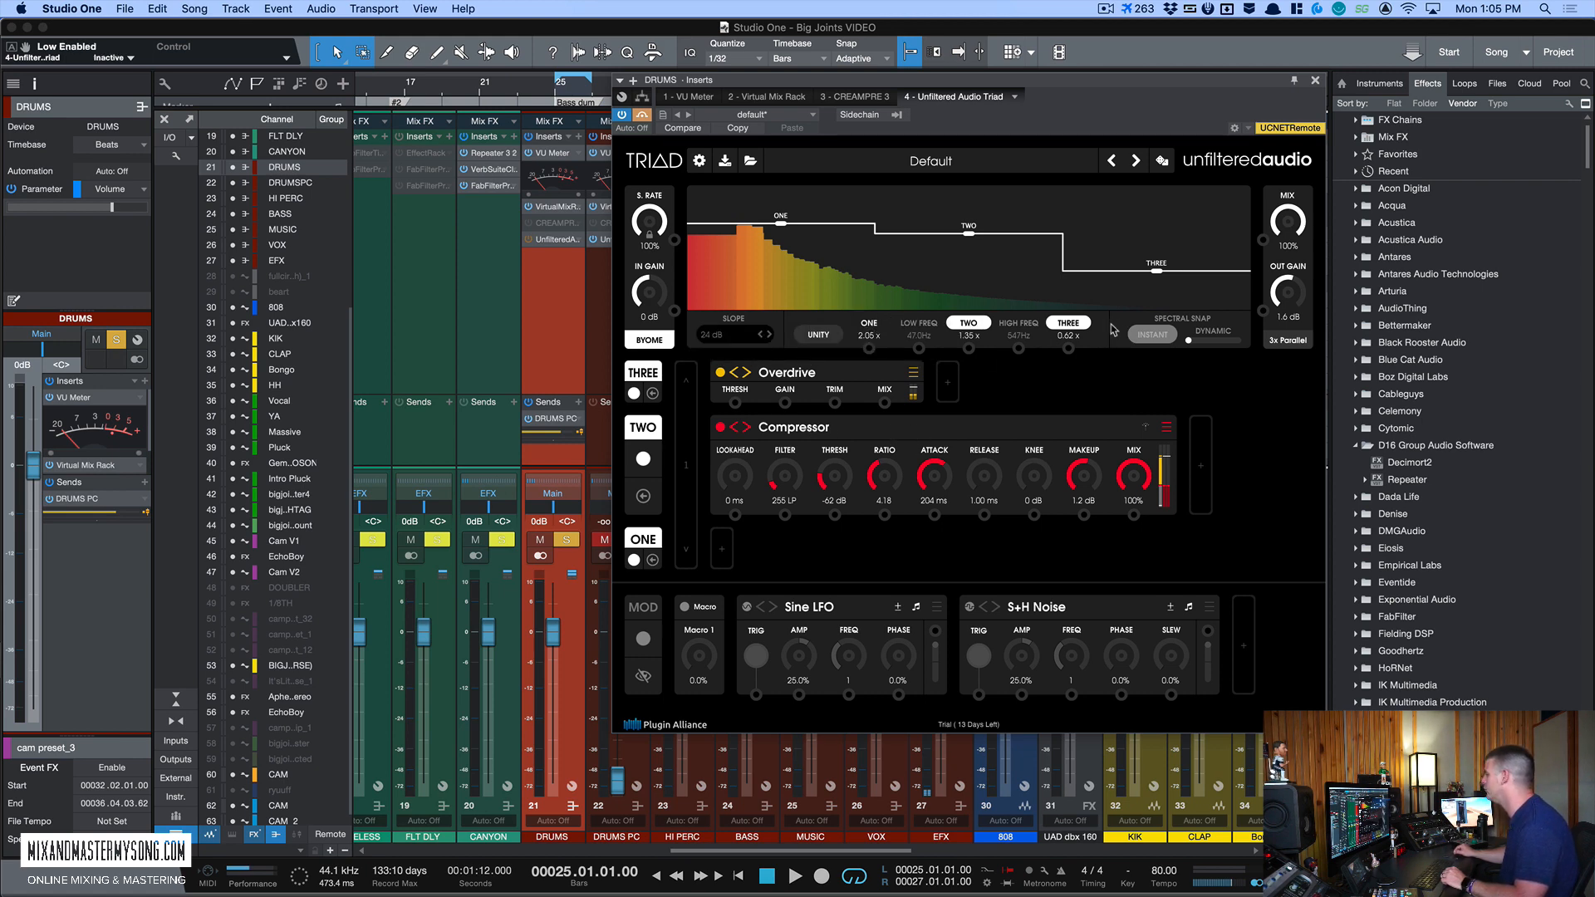
left_click(1068, 324)
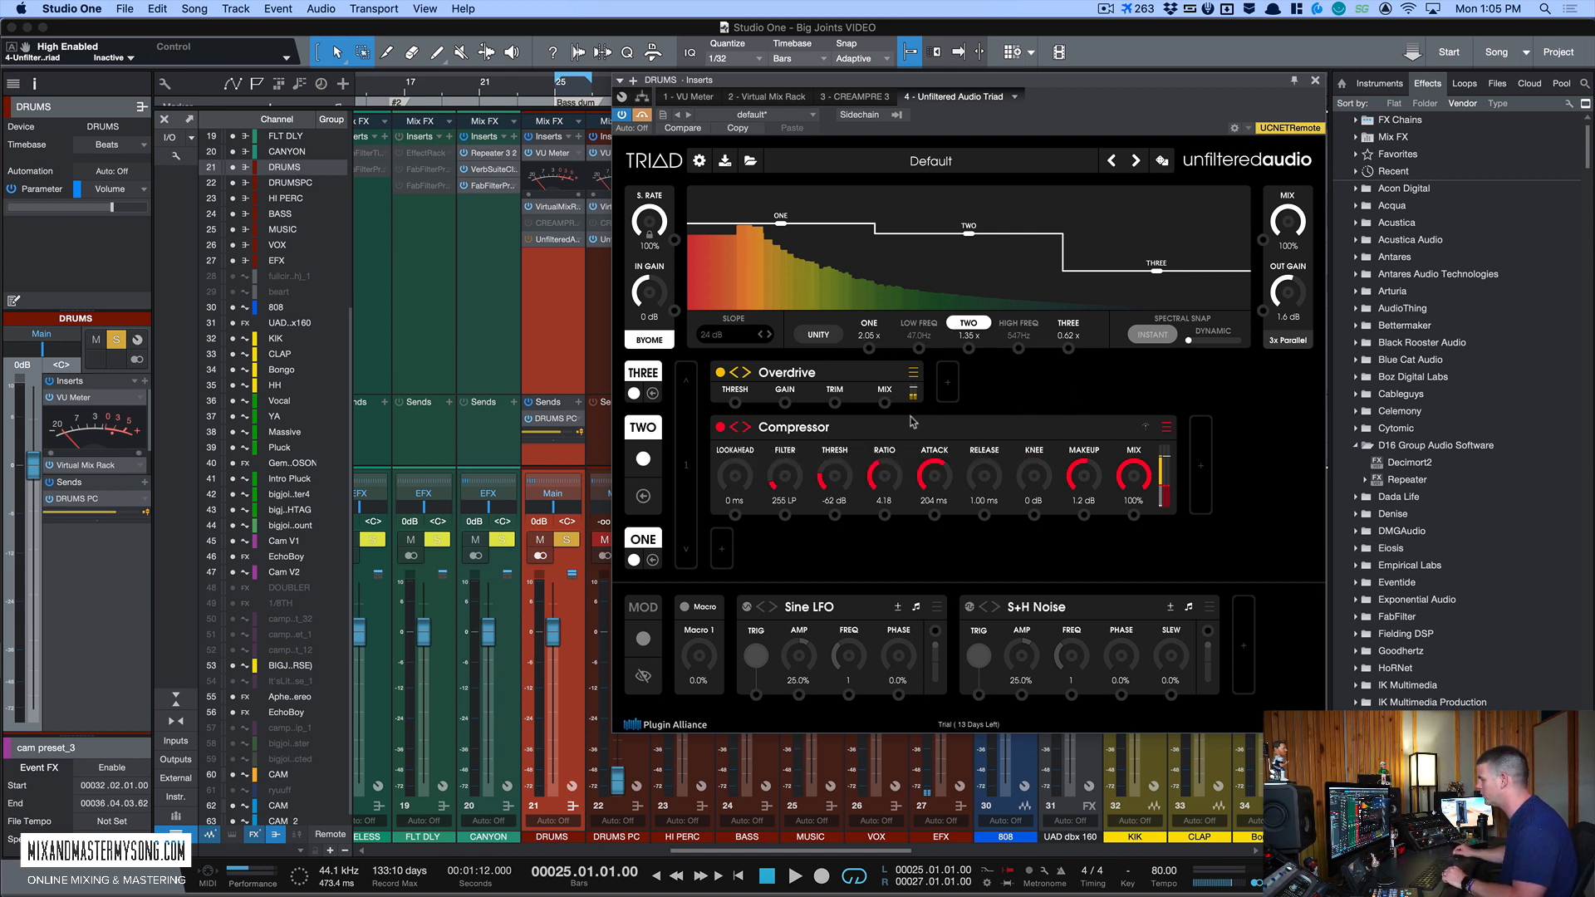
Step: Audition band TWO alone over the drum loop, first with Triad bypassed and again with it active
key("space")
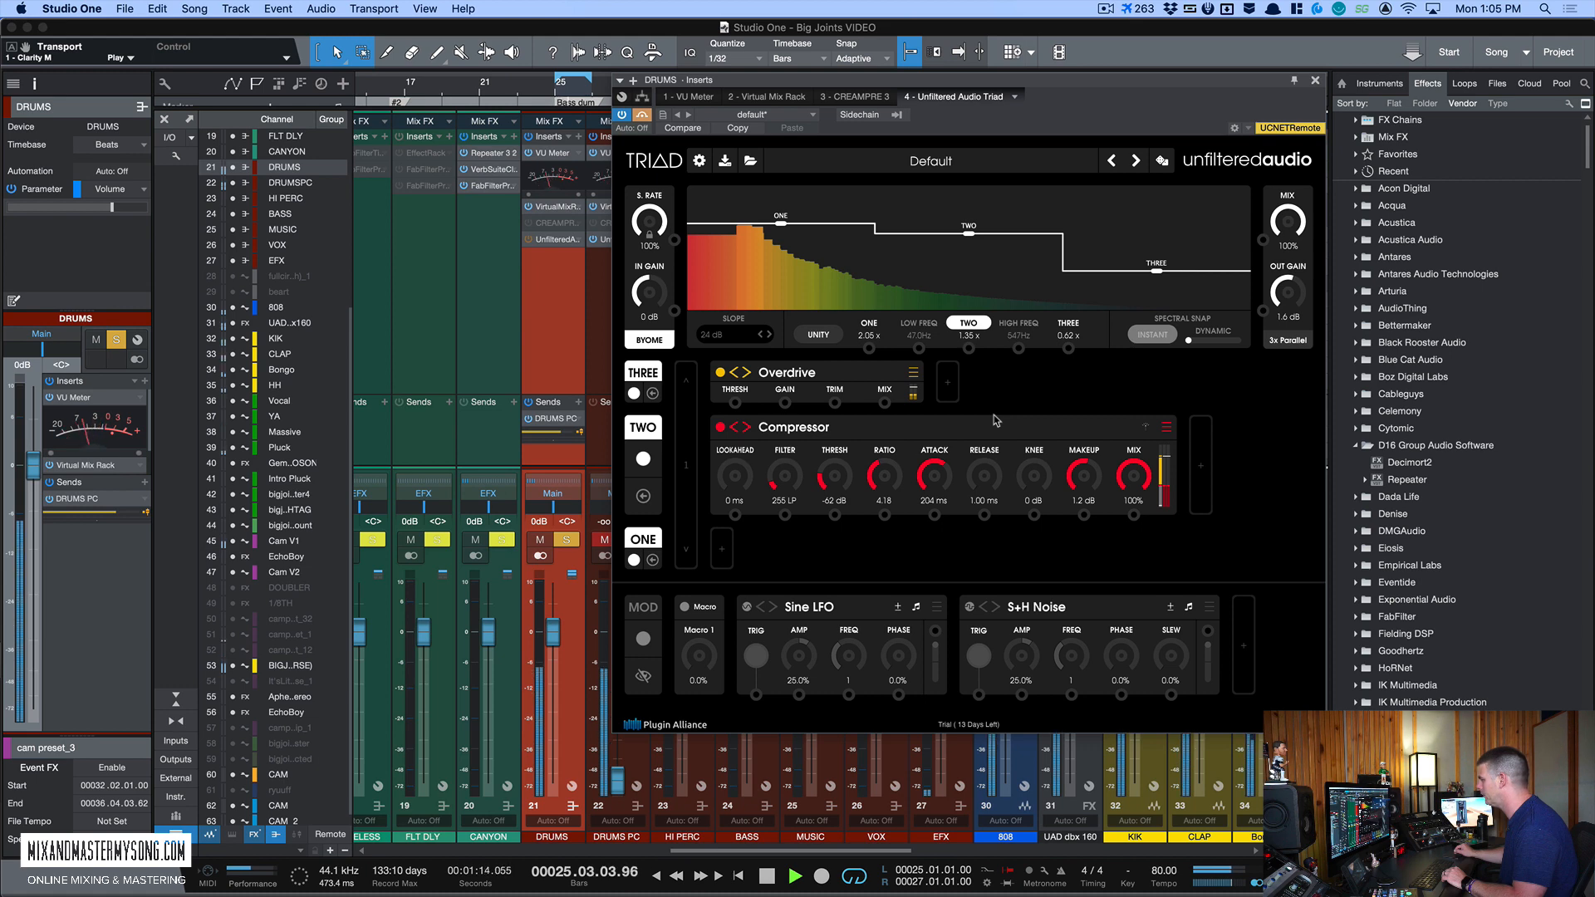
key("space")
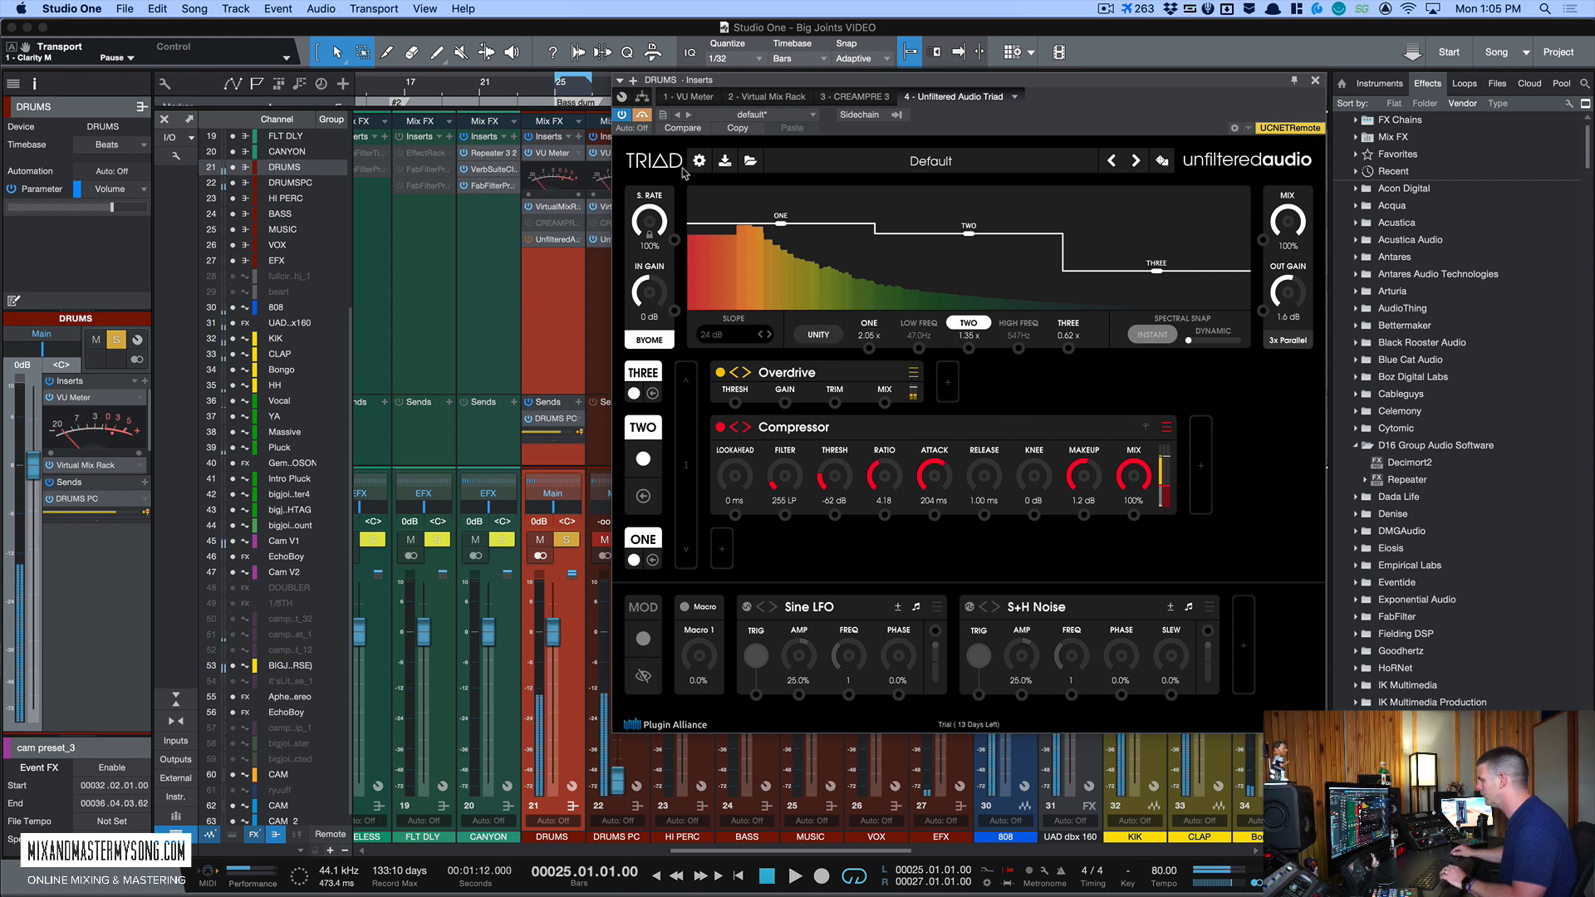
key("space")
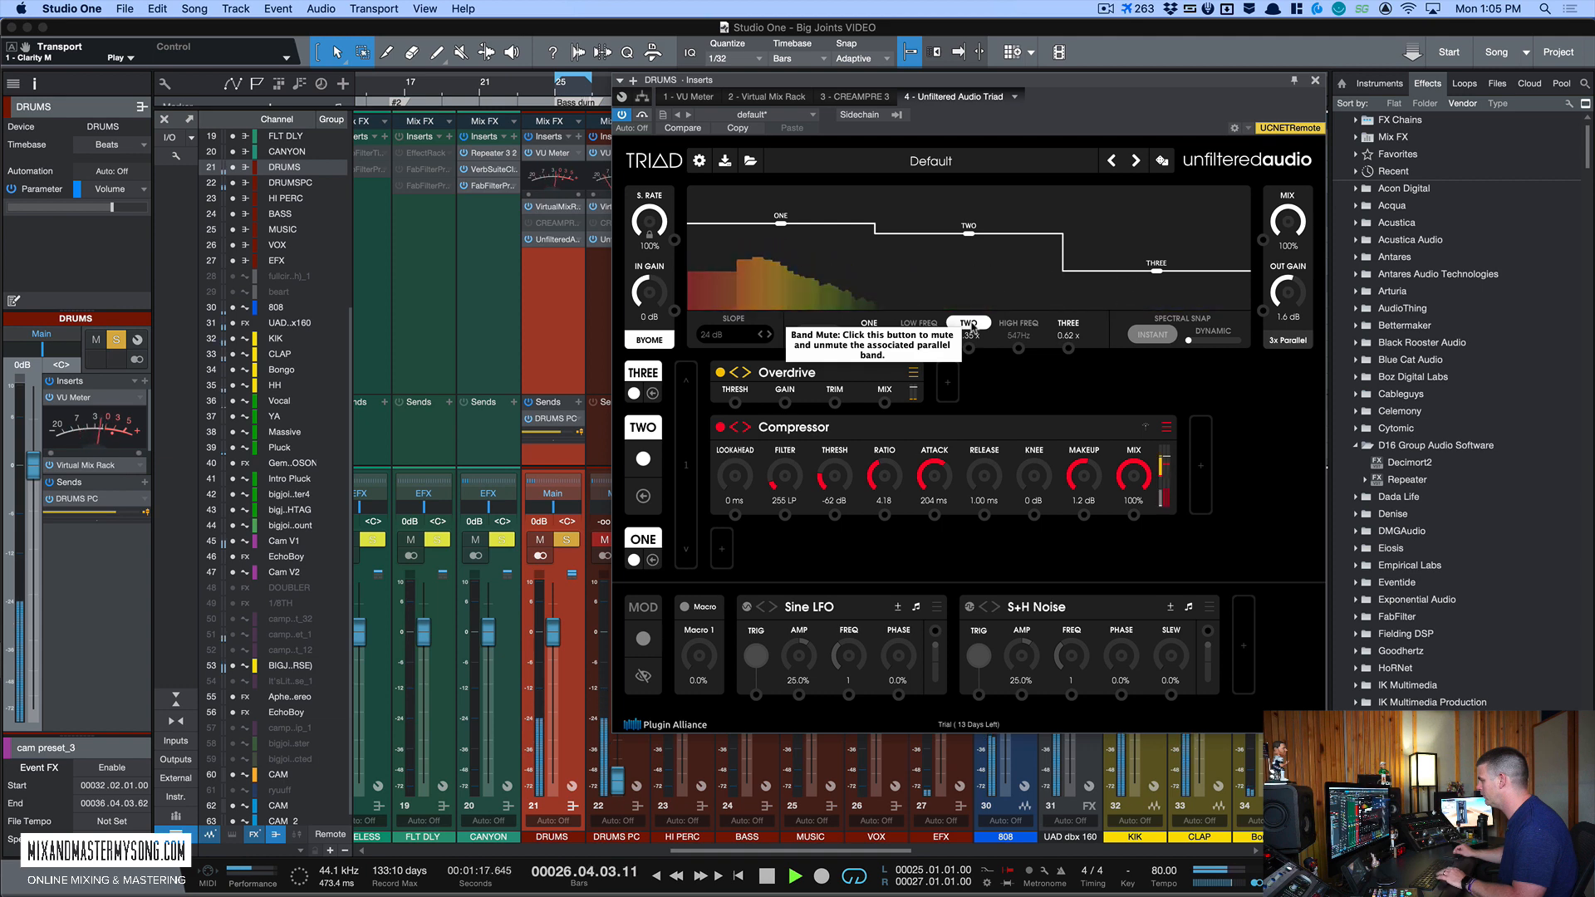
key("space")
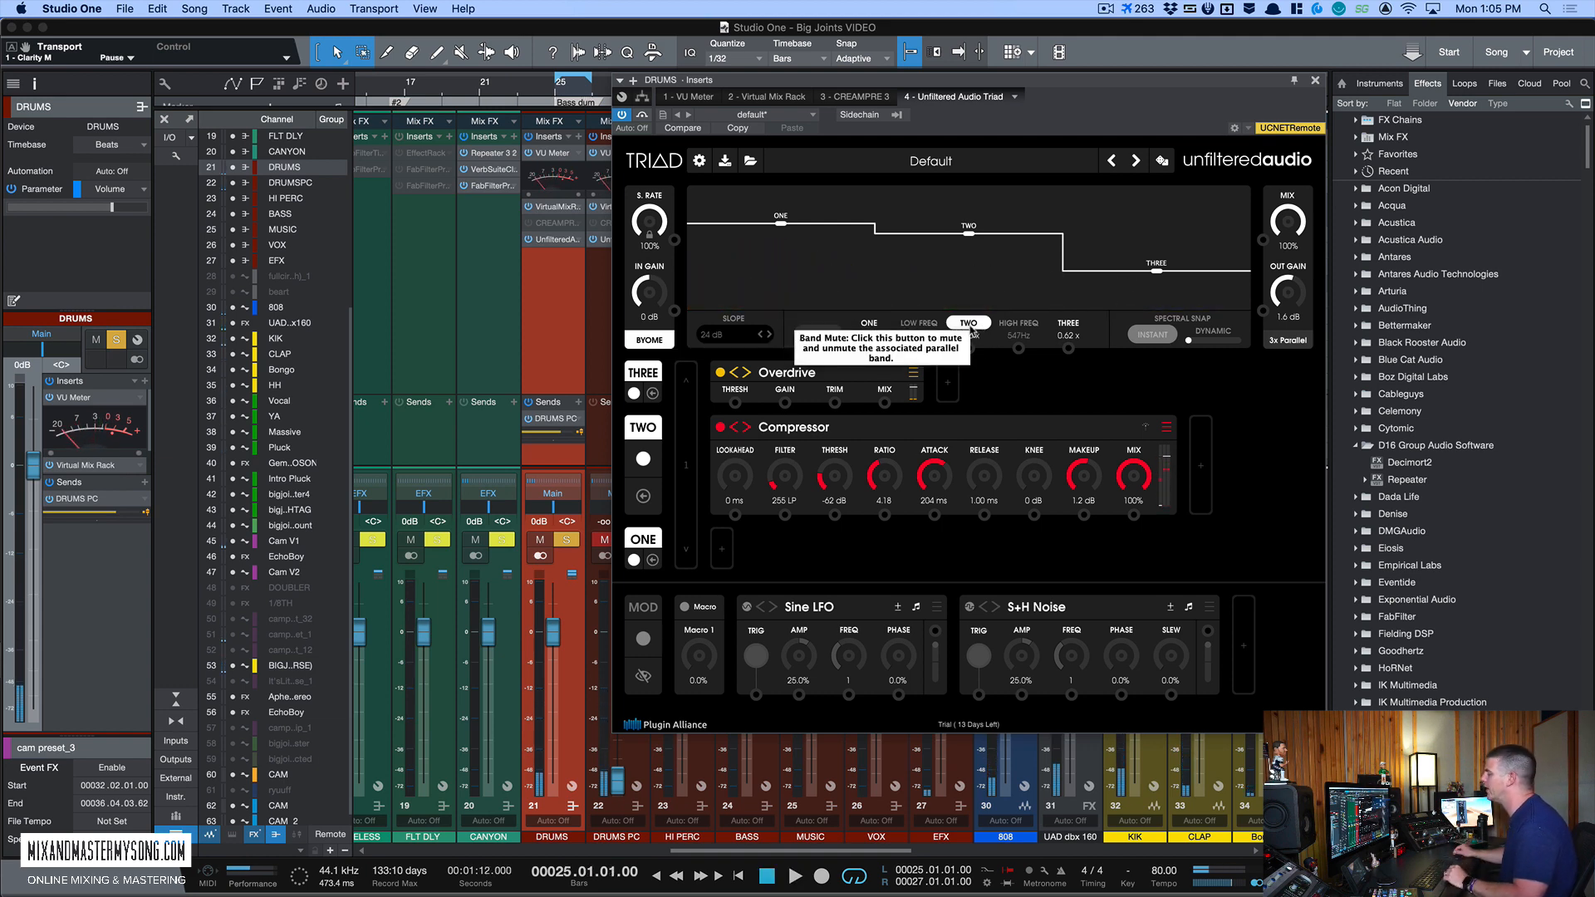
Step: Isolate band THREE instead of band TWO, expand its Overdrive module's controls and audition it over the loop
left_click(978, 329)
left_click(1069, 325)
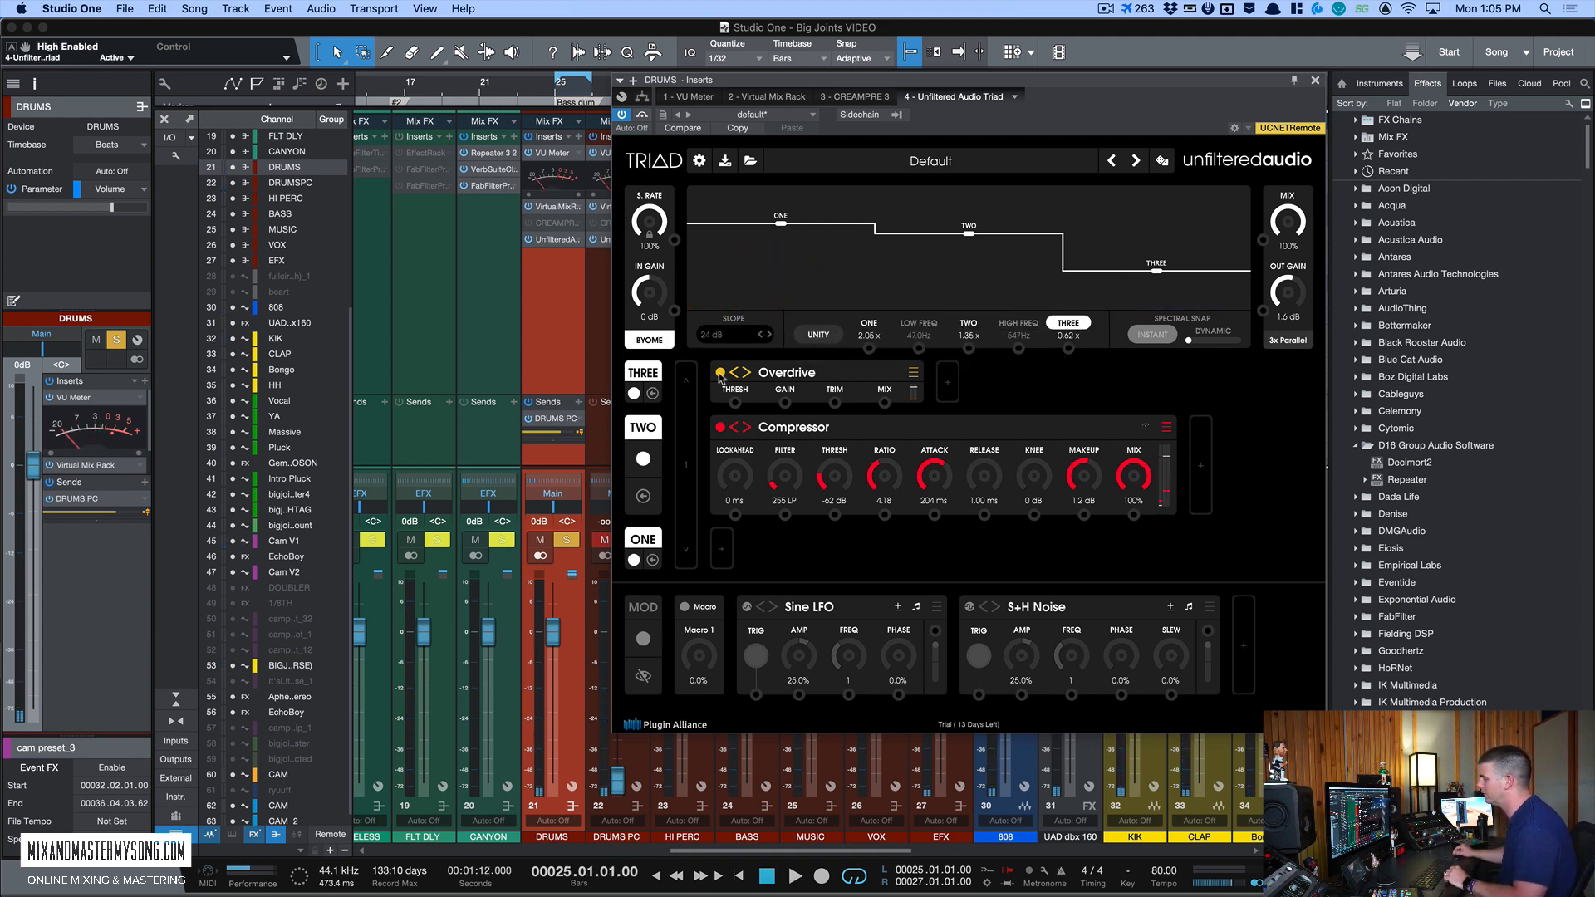
left_click(793, 375)
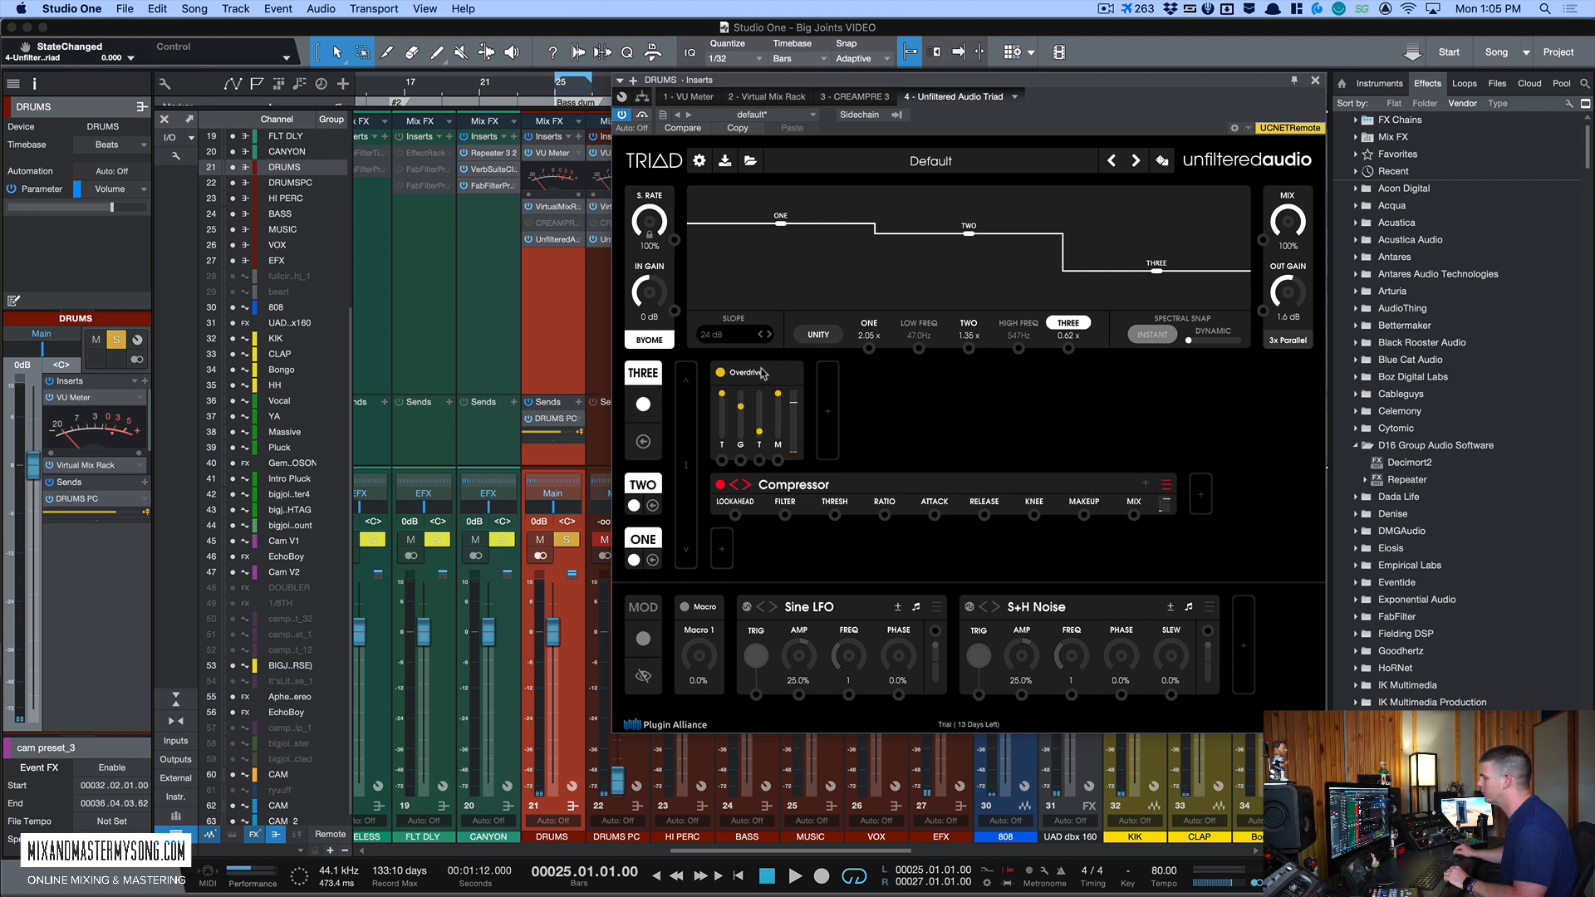
left_click(760, 373)
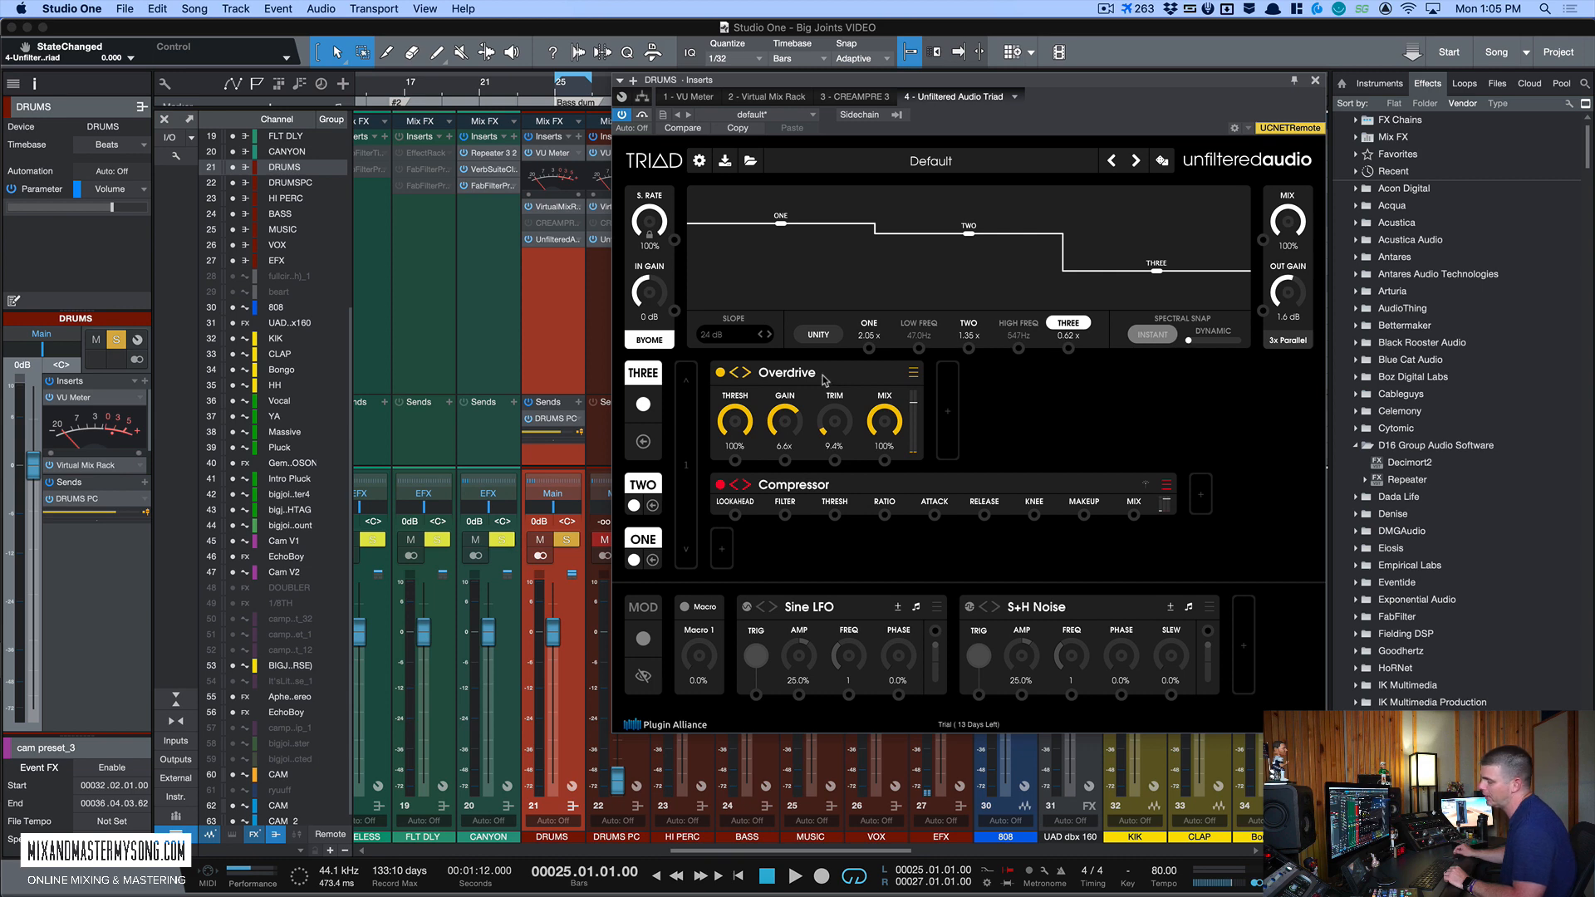
key("space")
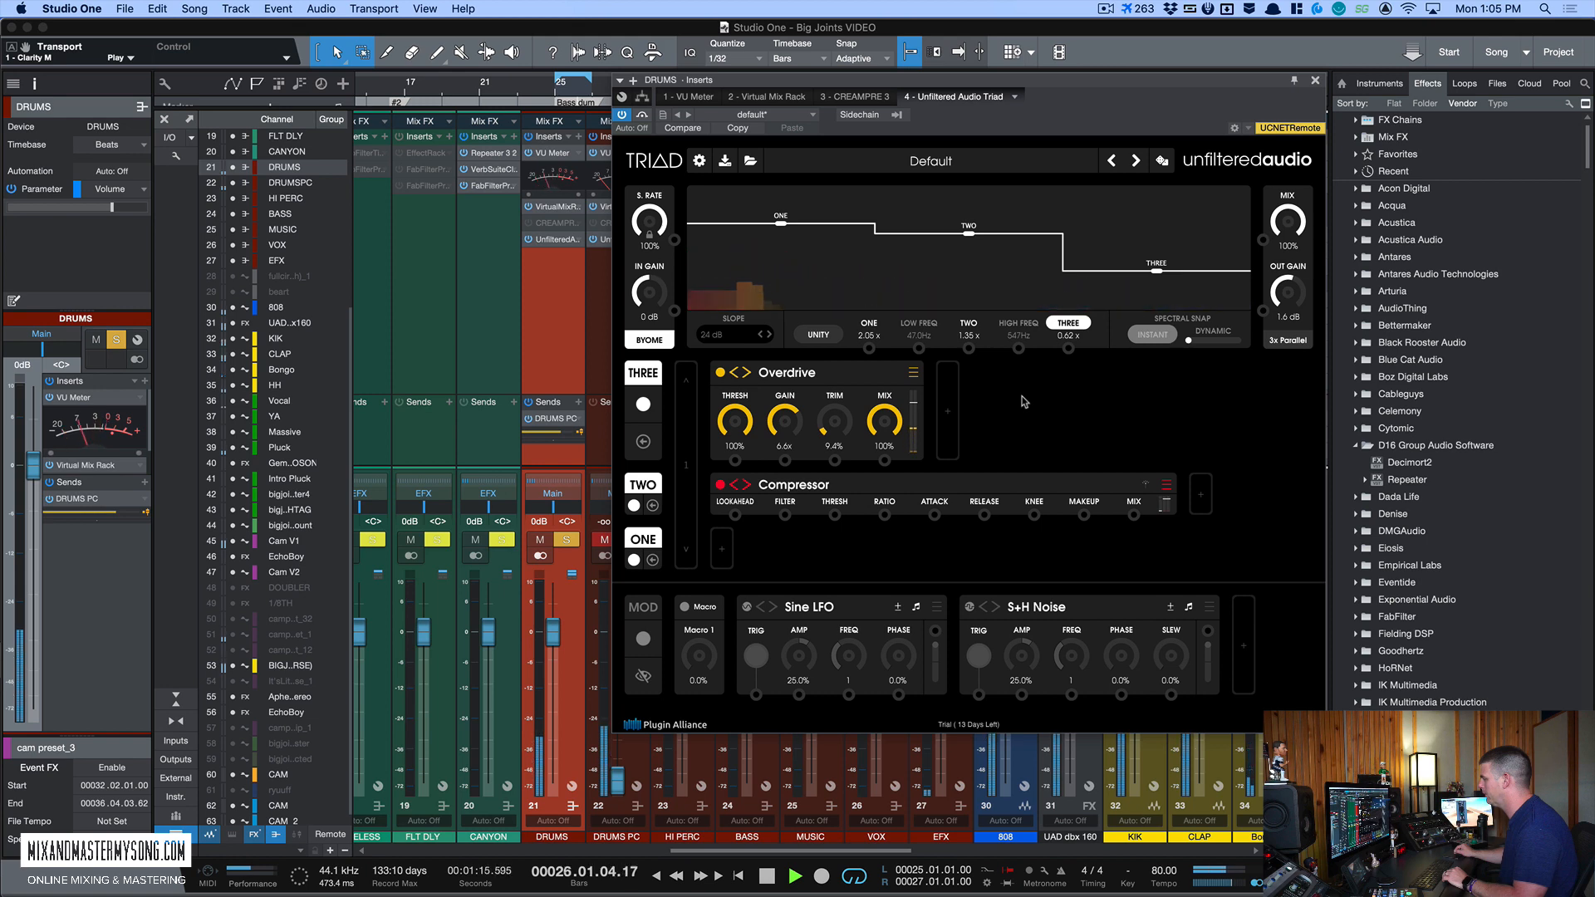
key("space")
Step: Re-enable bands ONE and TWO and compare the drums with Triad bypassed and active during playback
left_click(967, 324)
left_click(869, 323)
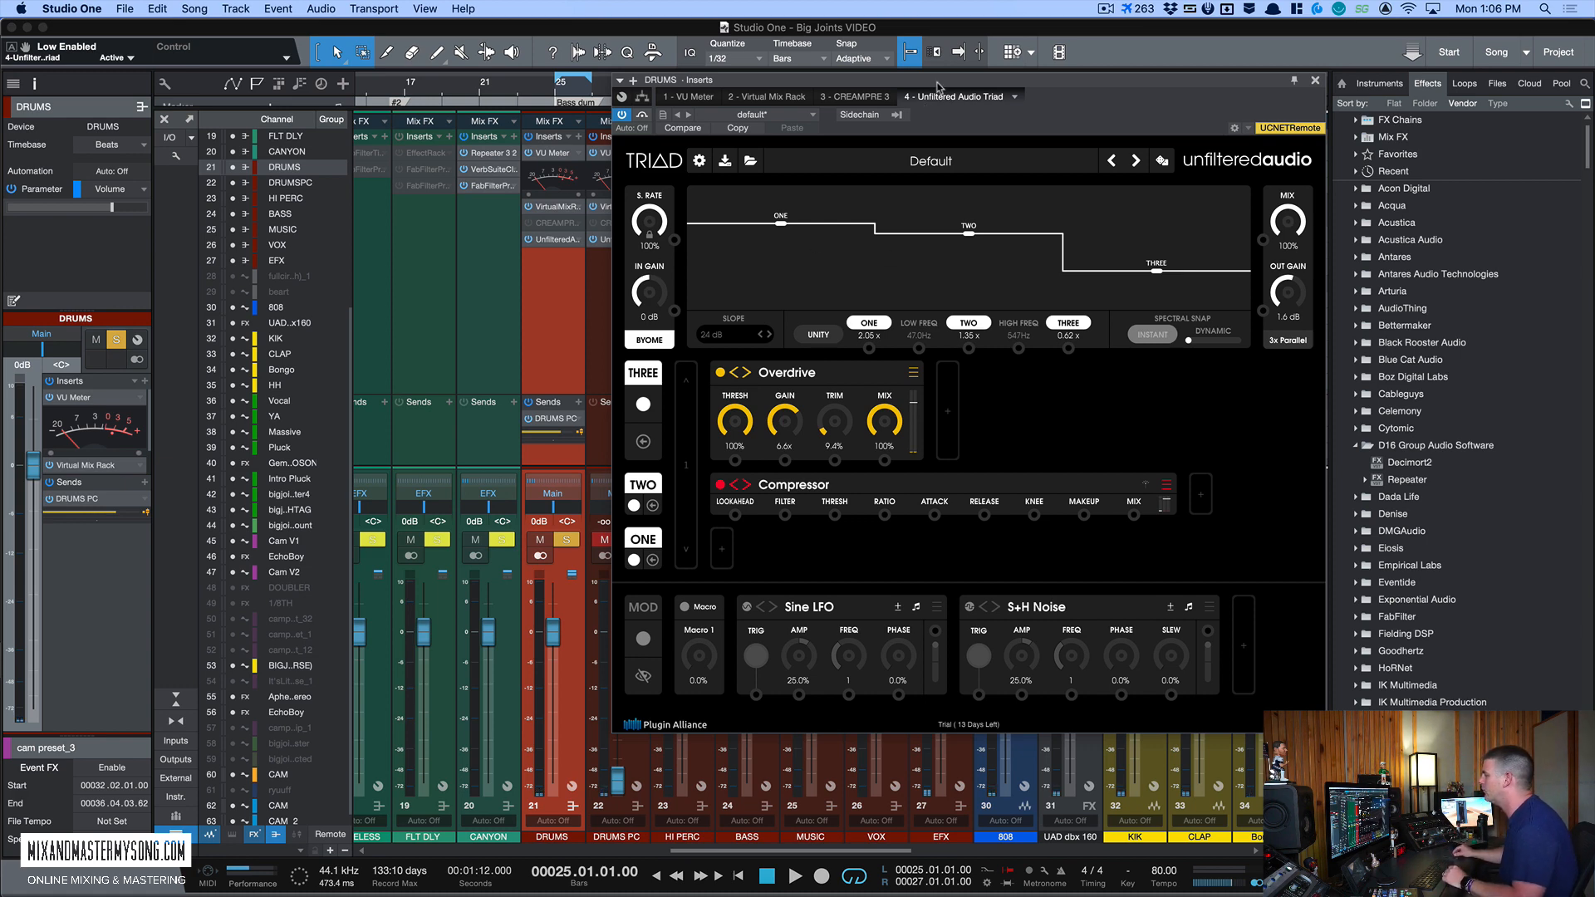
left_click_drag(936, 82, 863, 77)
left_click(625, 126)
key("space")
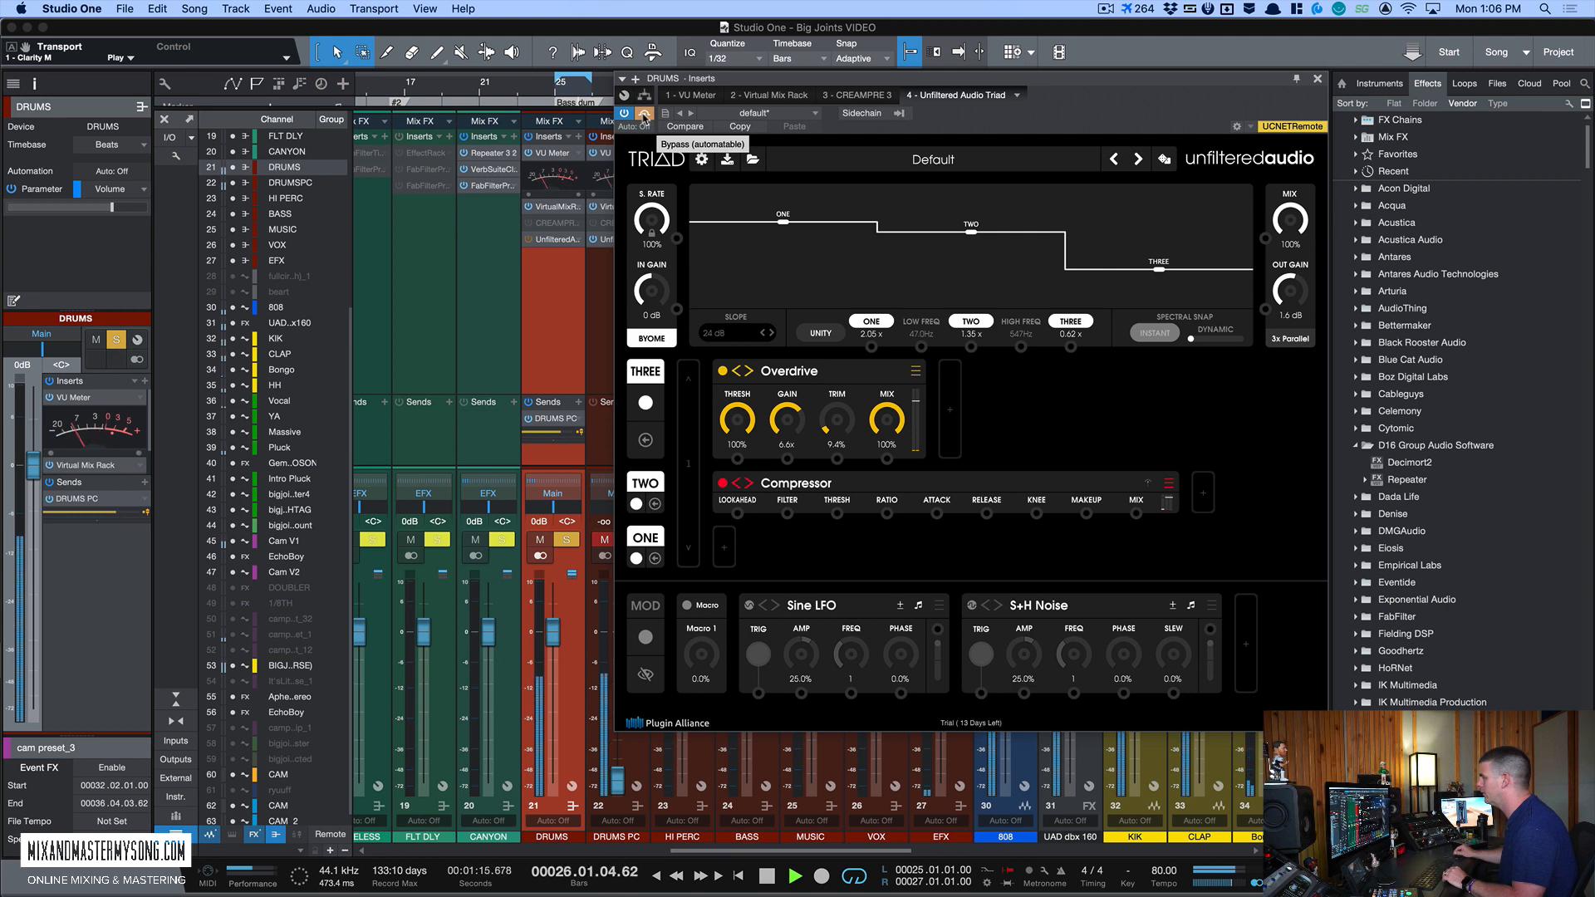
left_click(644, 113)
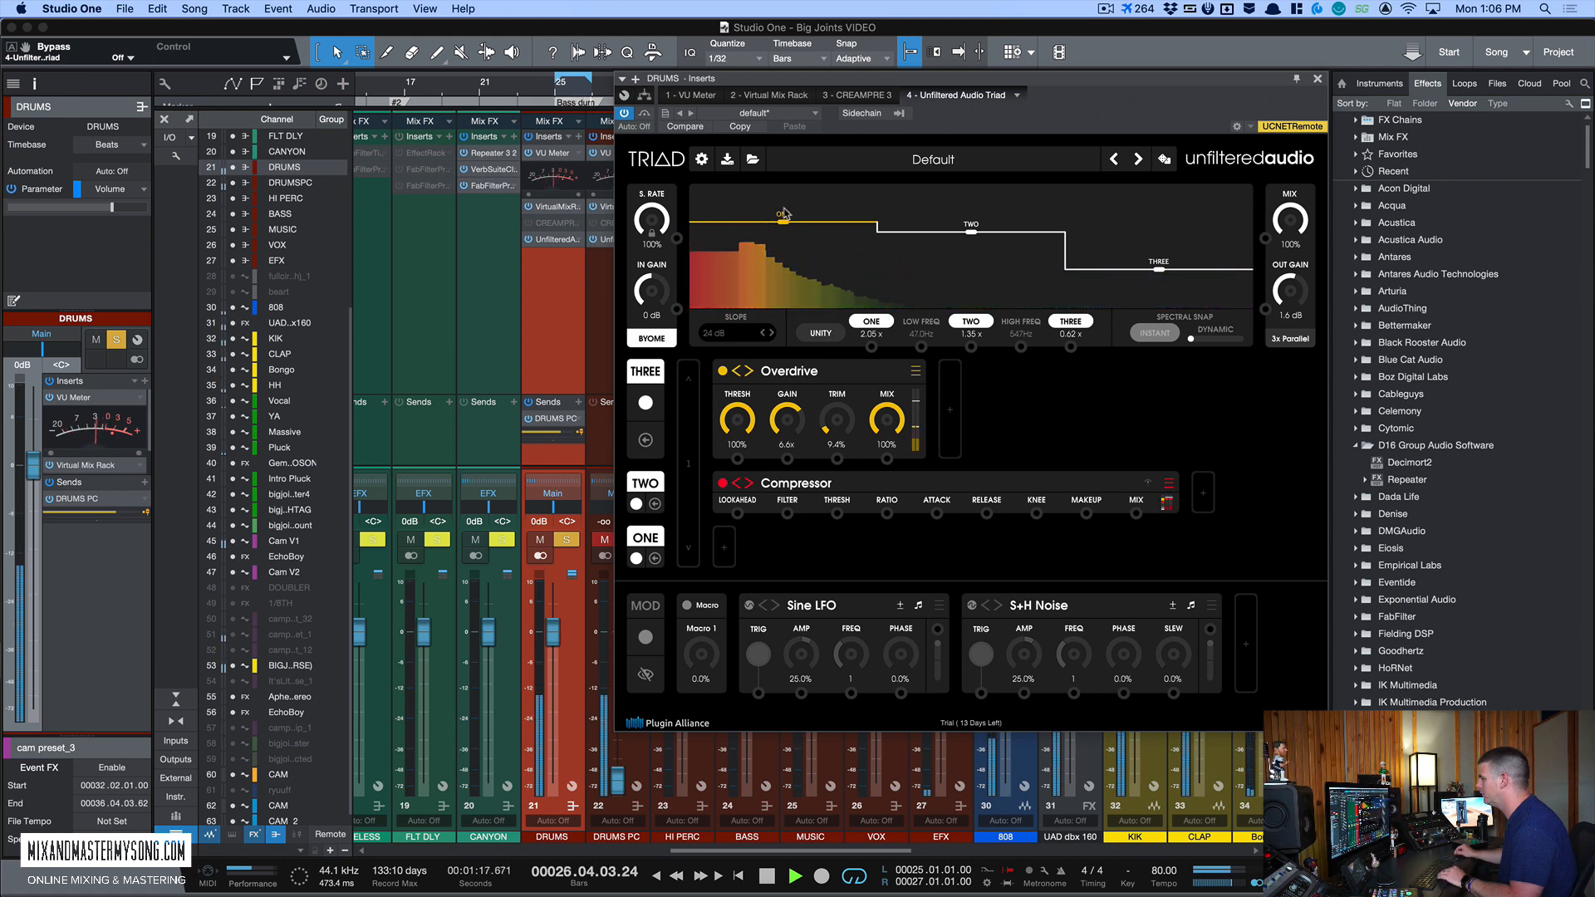
left_click(644, 114)
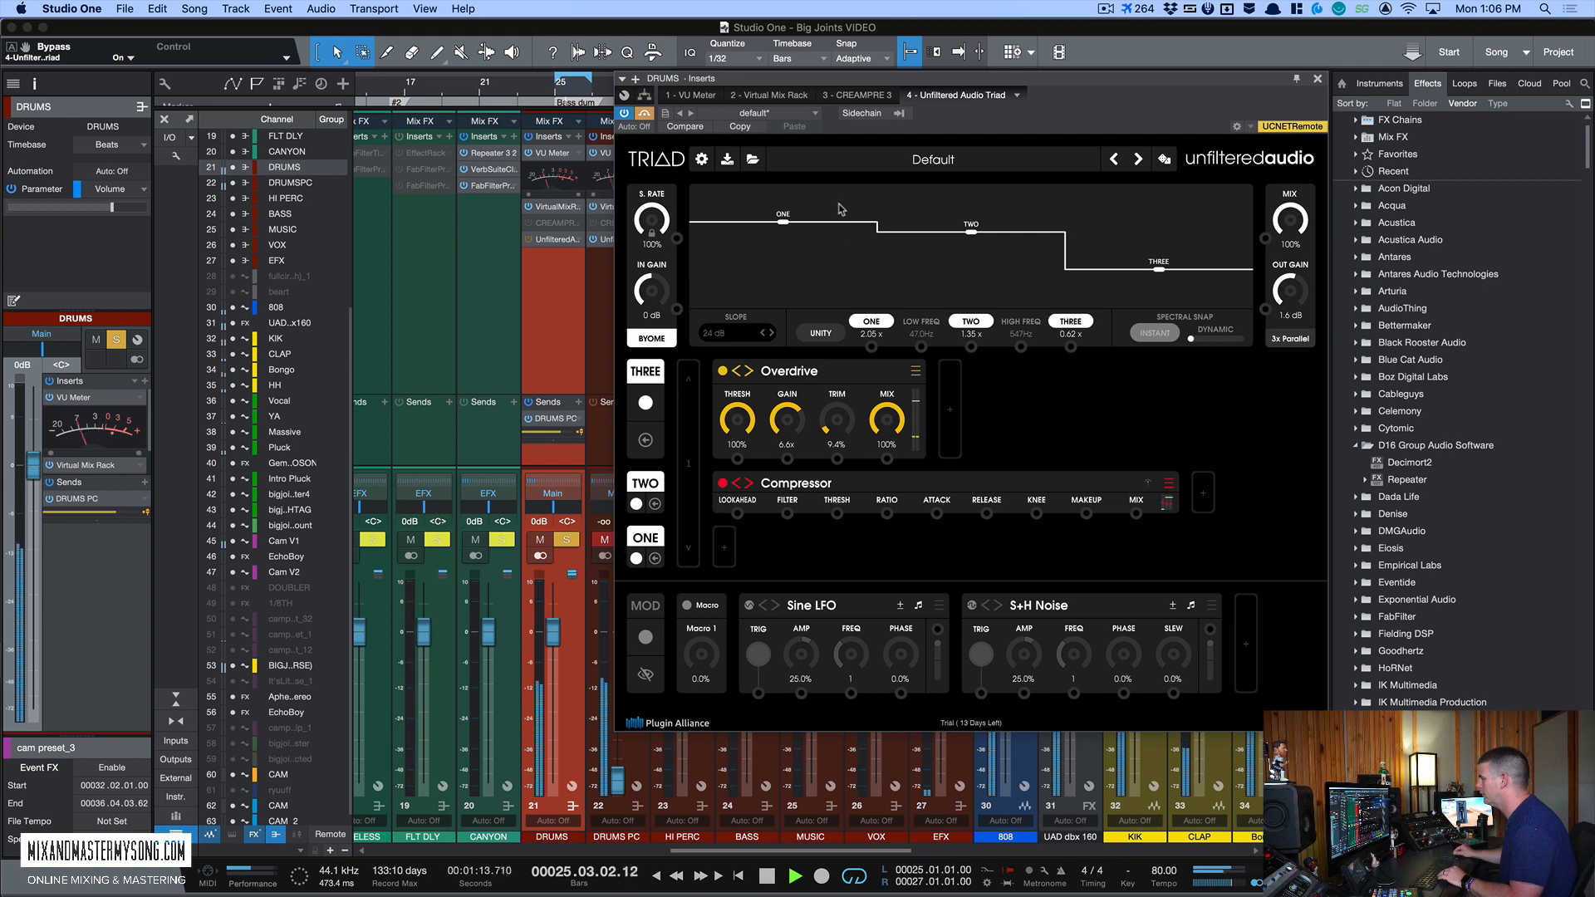
key("space")
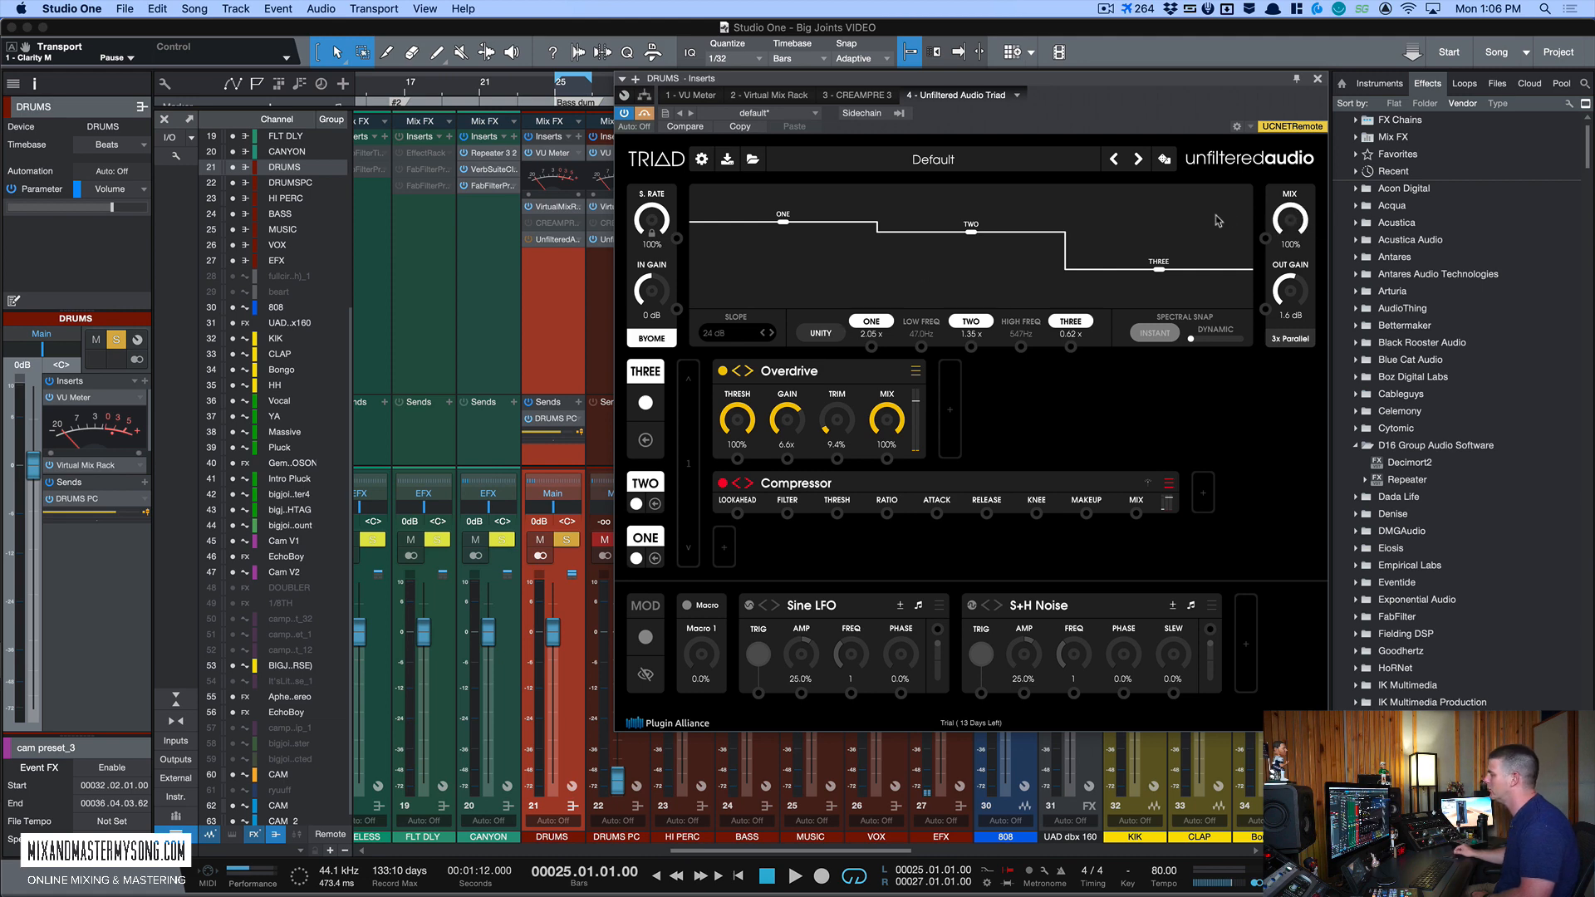
mouse_move(1280, 232)
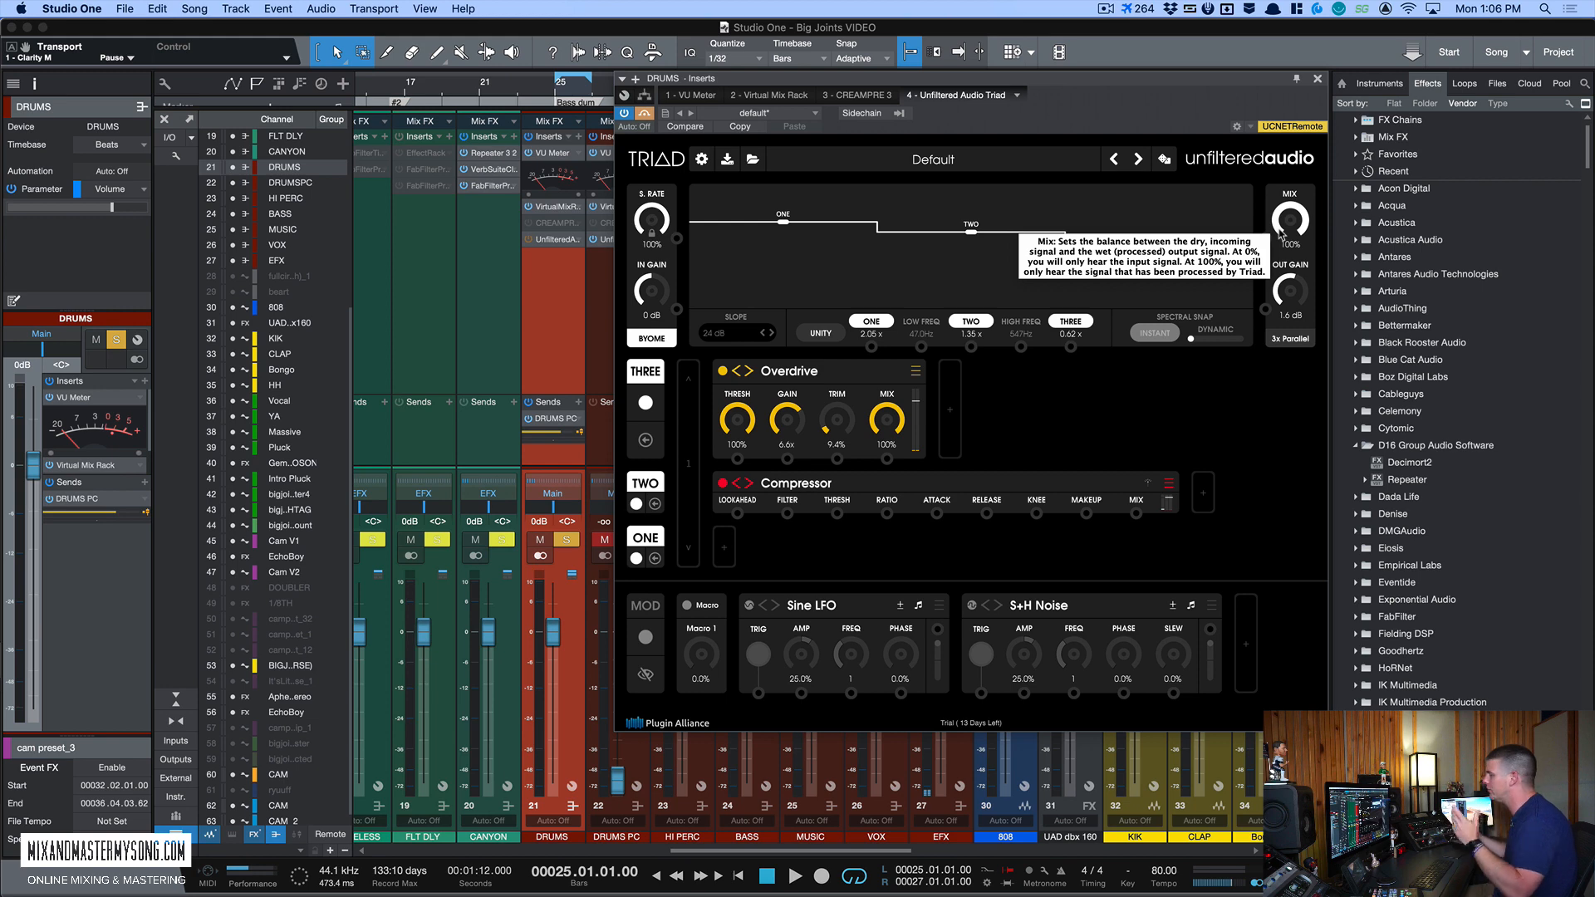
Step: Close the DRUMS Triad window, then solo the BASS channel and open its Triad insert
left_click(556, 241)
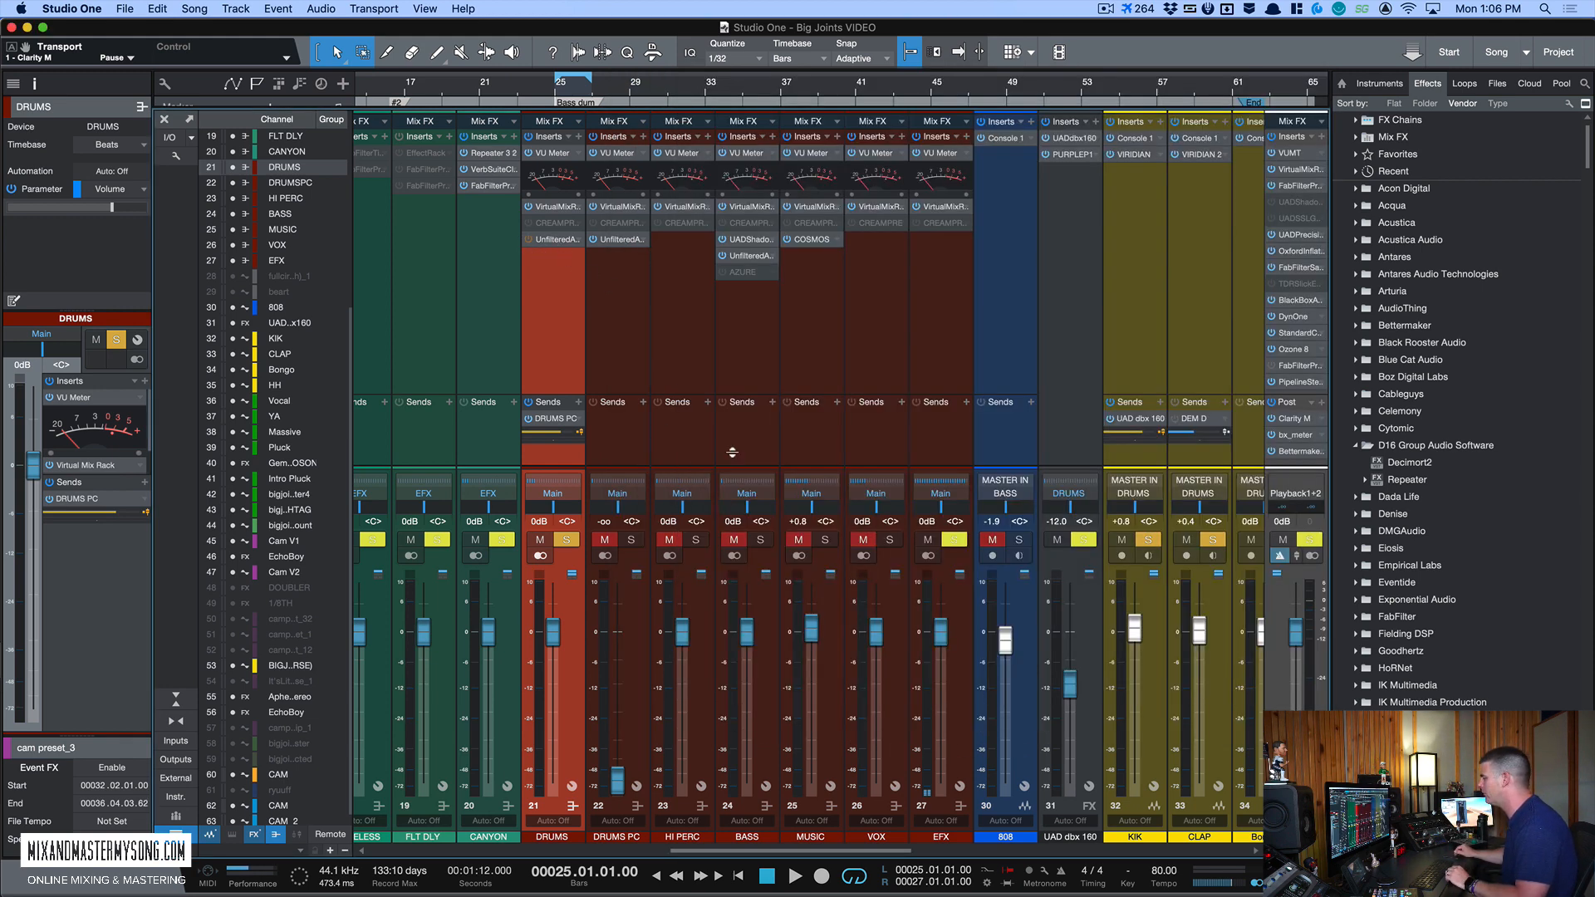
left_click(742, 346)
left_click(760, 539)
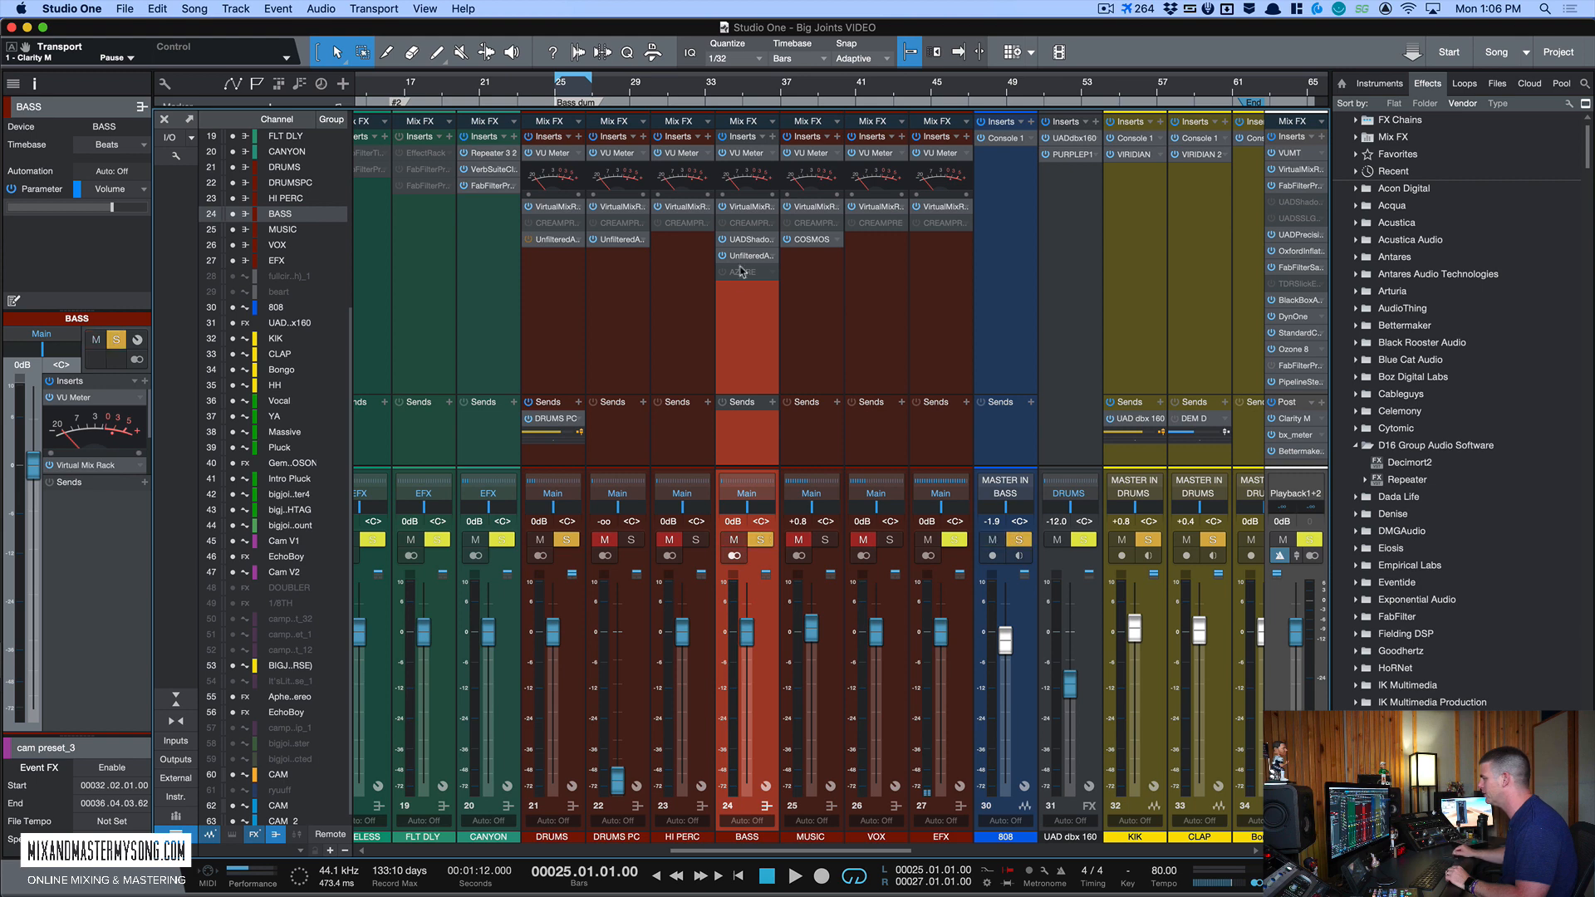
left_click(749, 256)
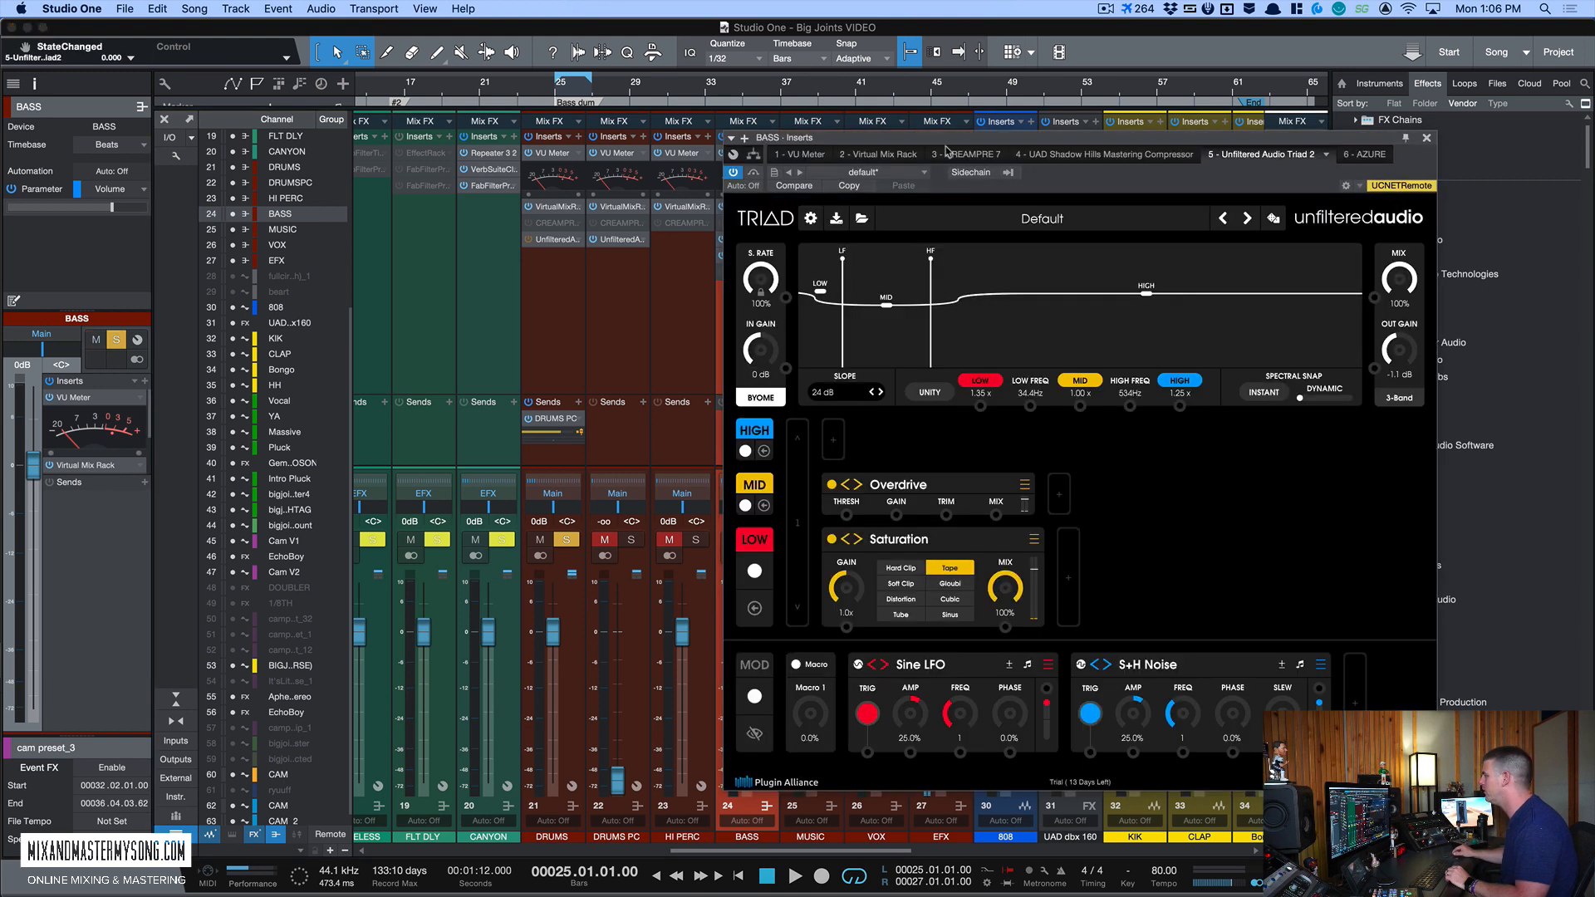
left_click_drag(949, 142, 735, 124)
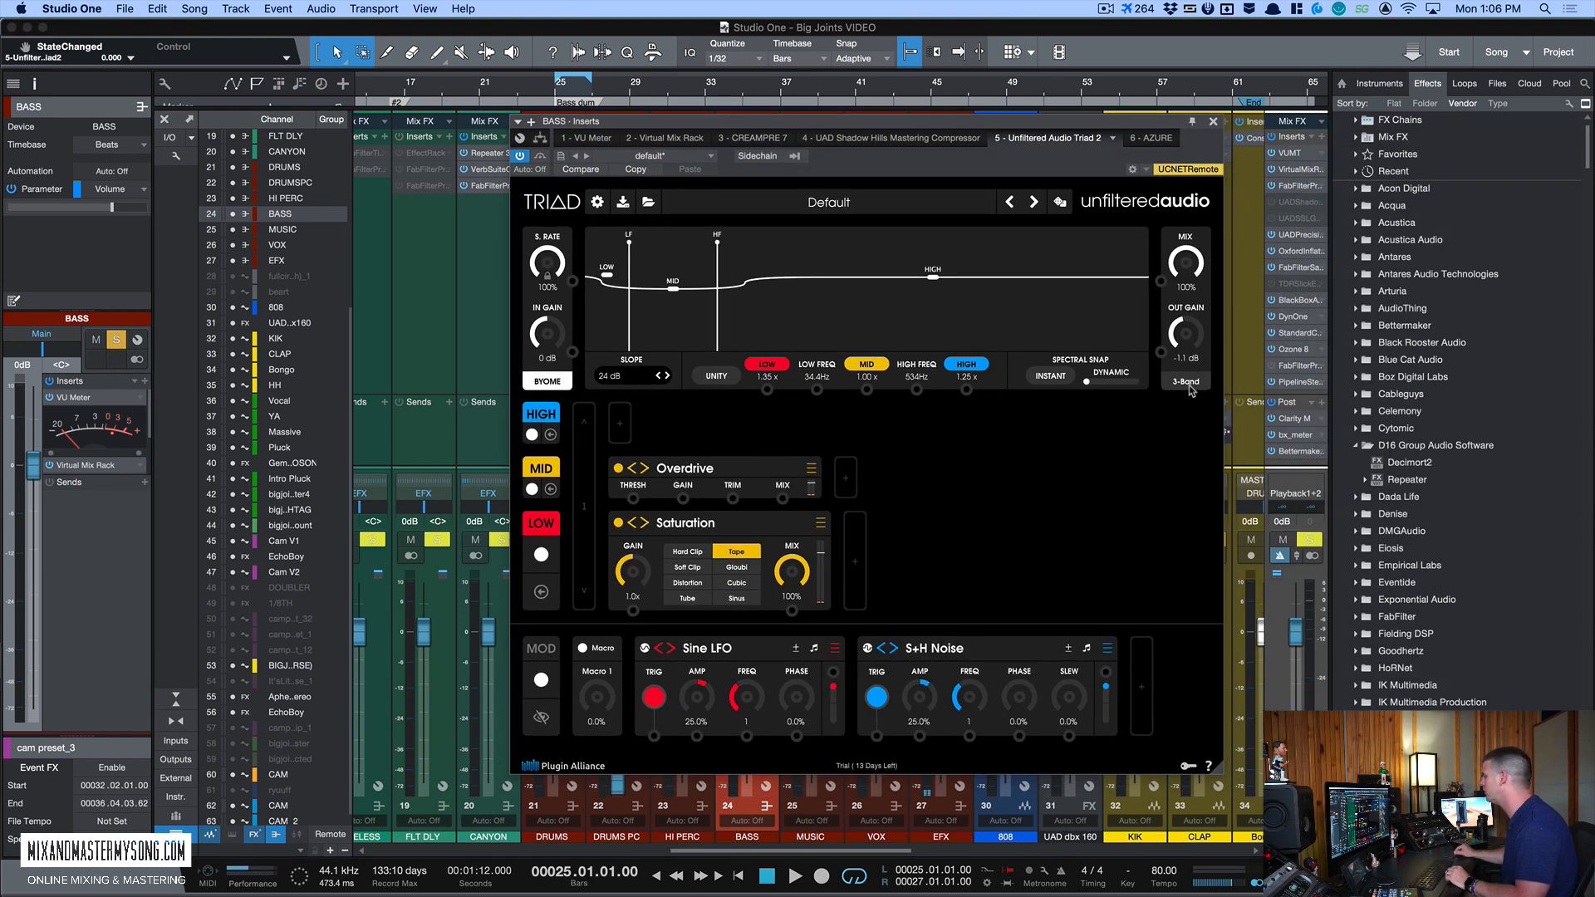
mouse_move(1184, 387)
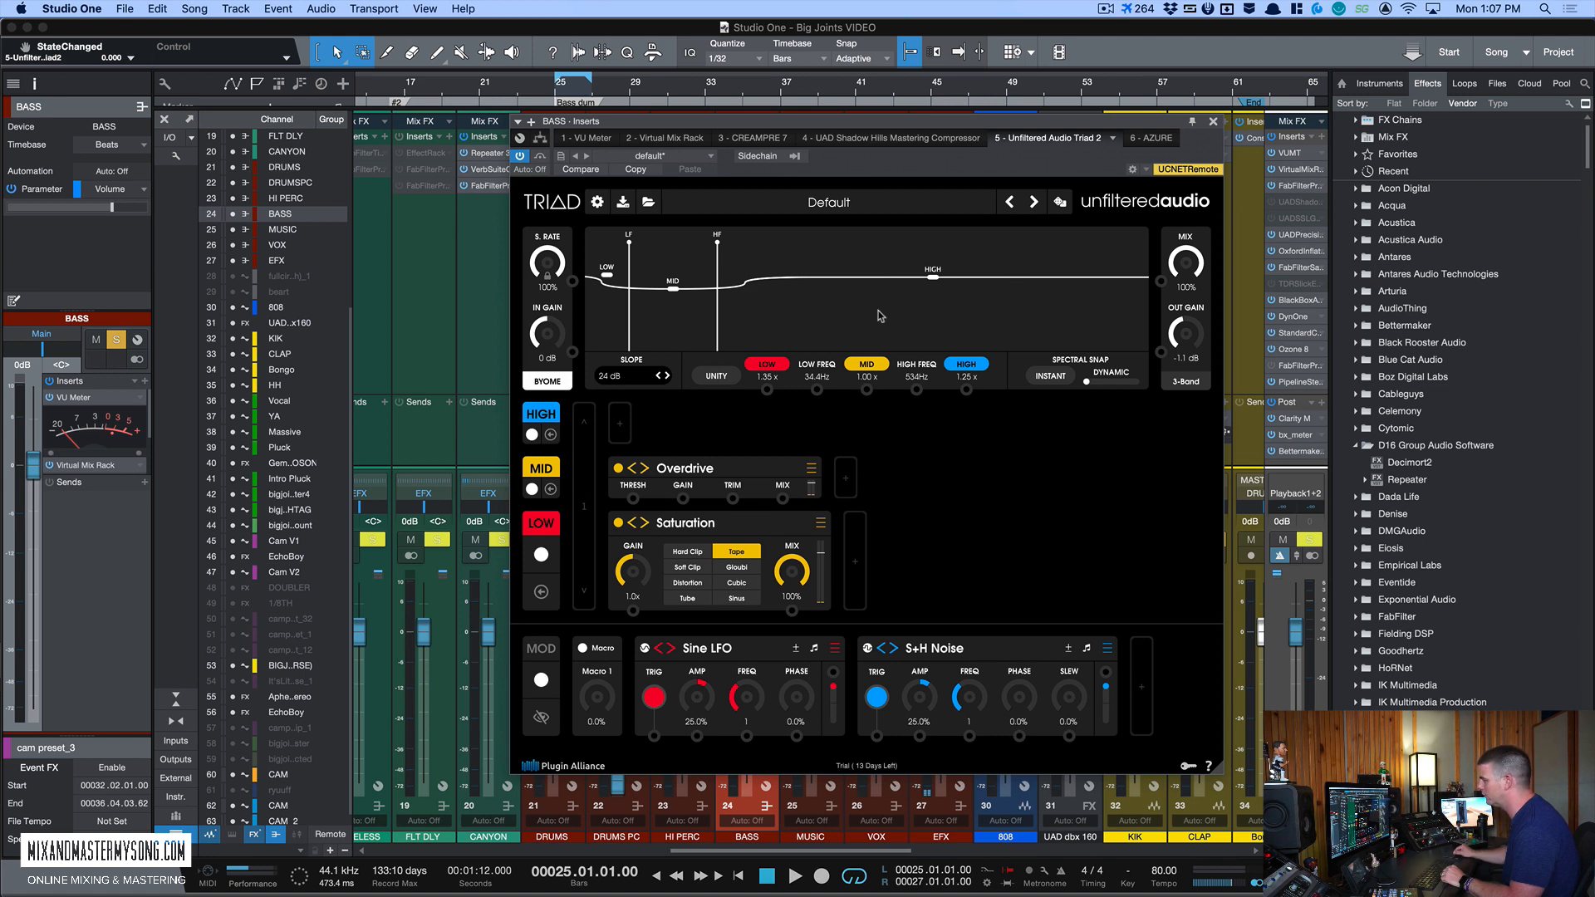
Step: Mute the low and mid bands of the bass Triad and compare the bypassed signal with the high band alone
left_click(879, 365)
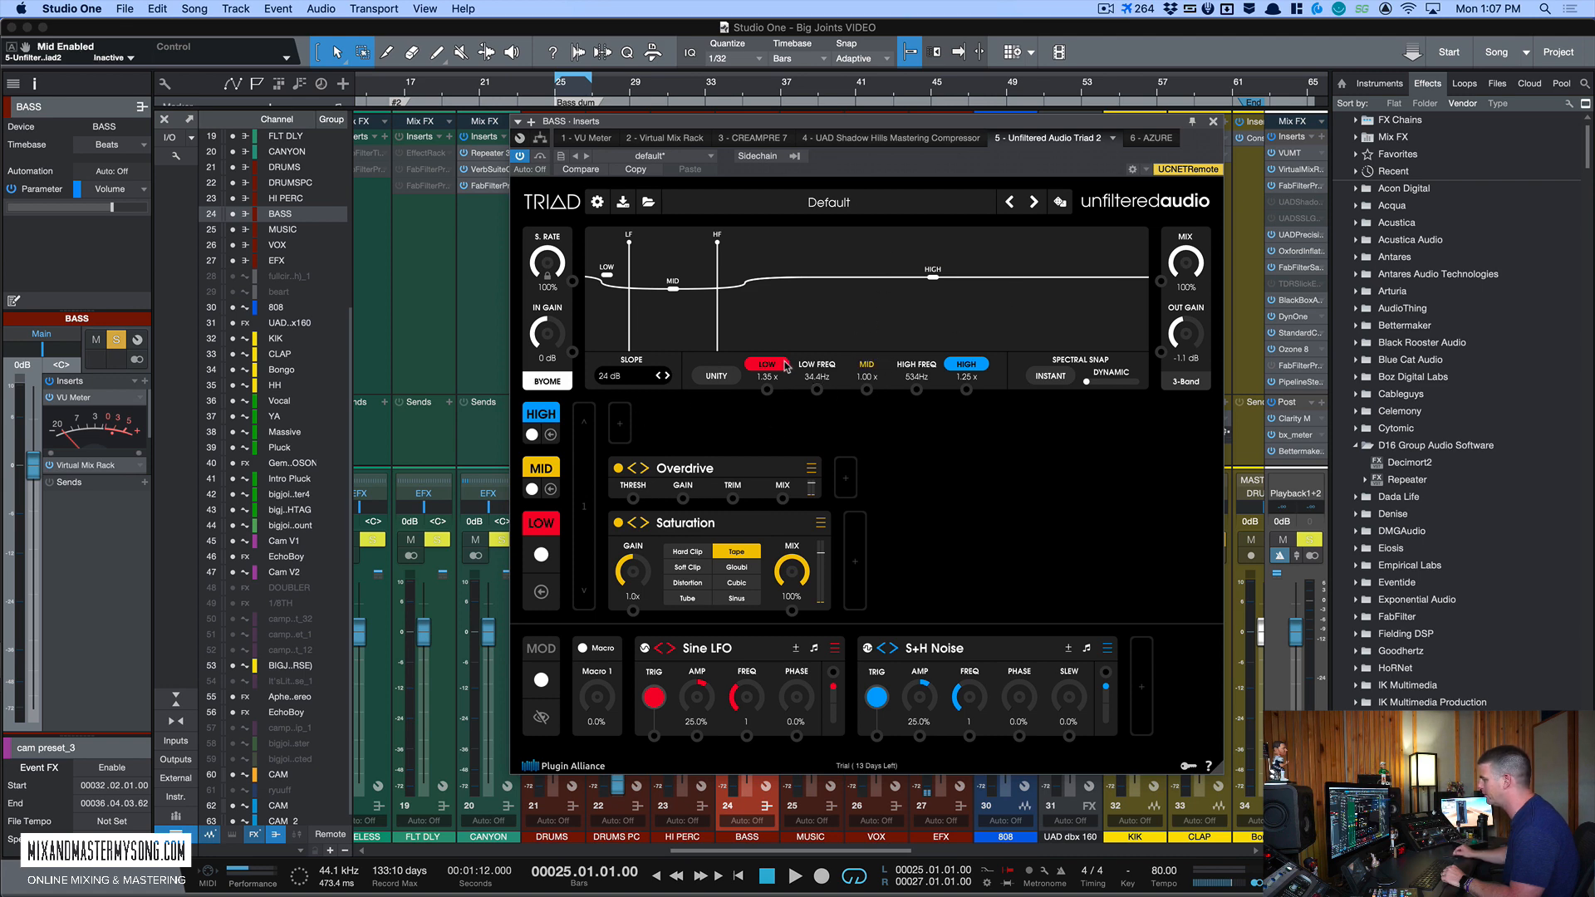
left_click(785, 366)
left_click(543, 157)
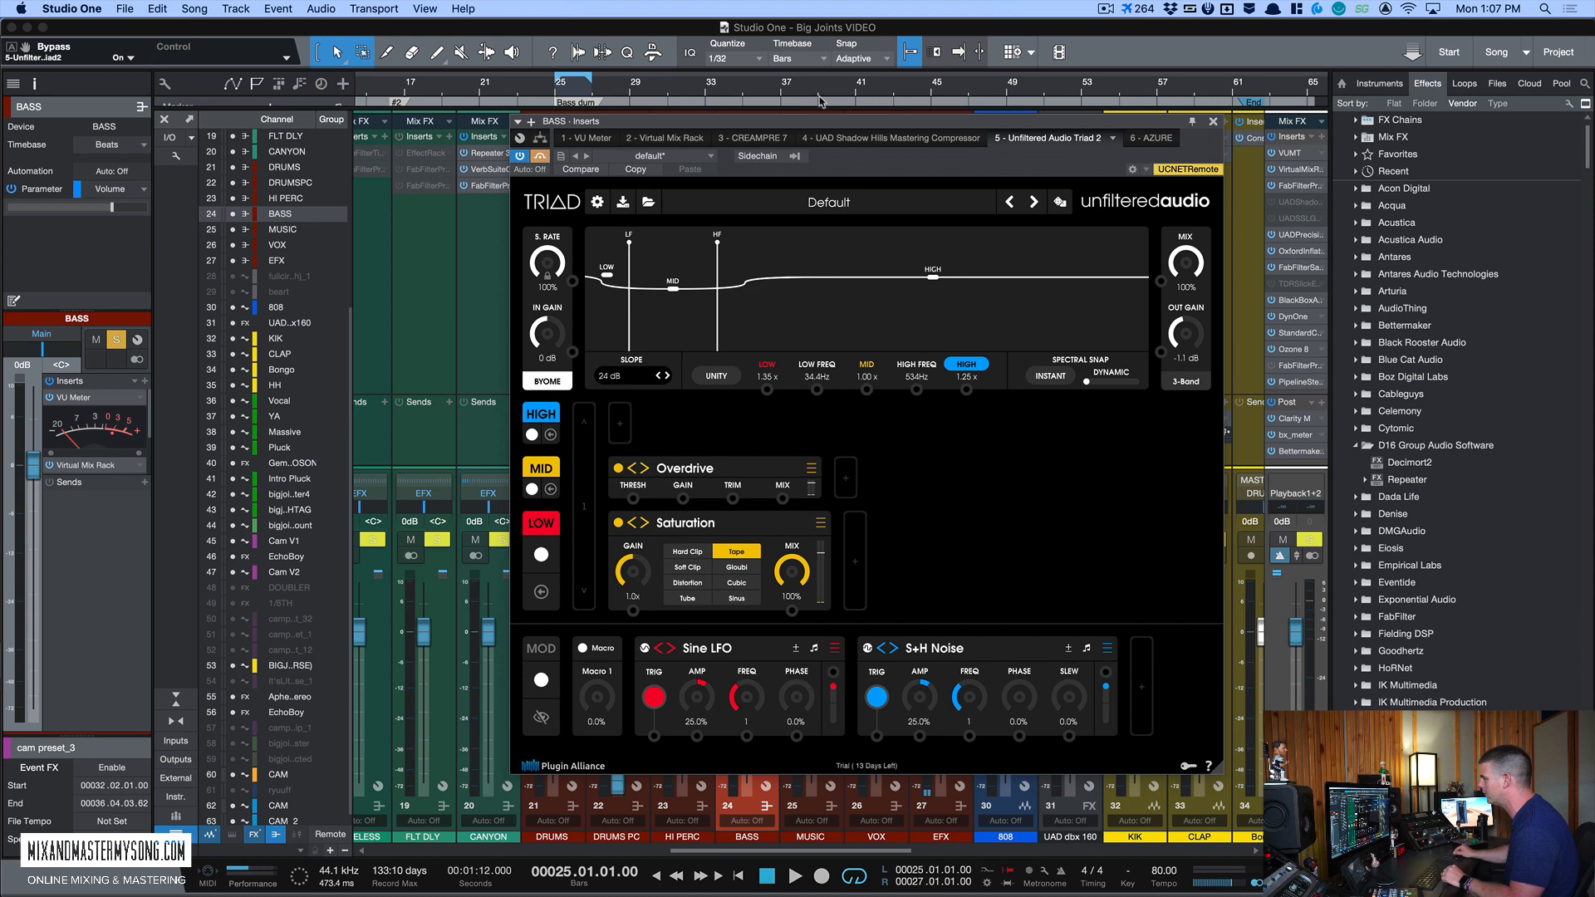
key("space")
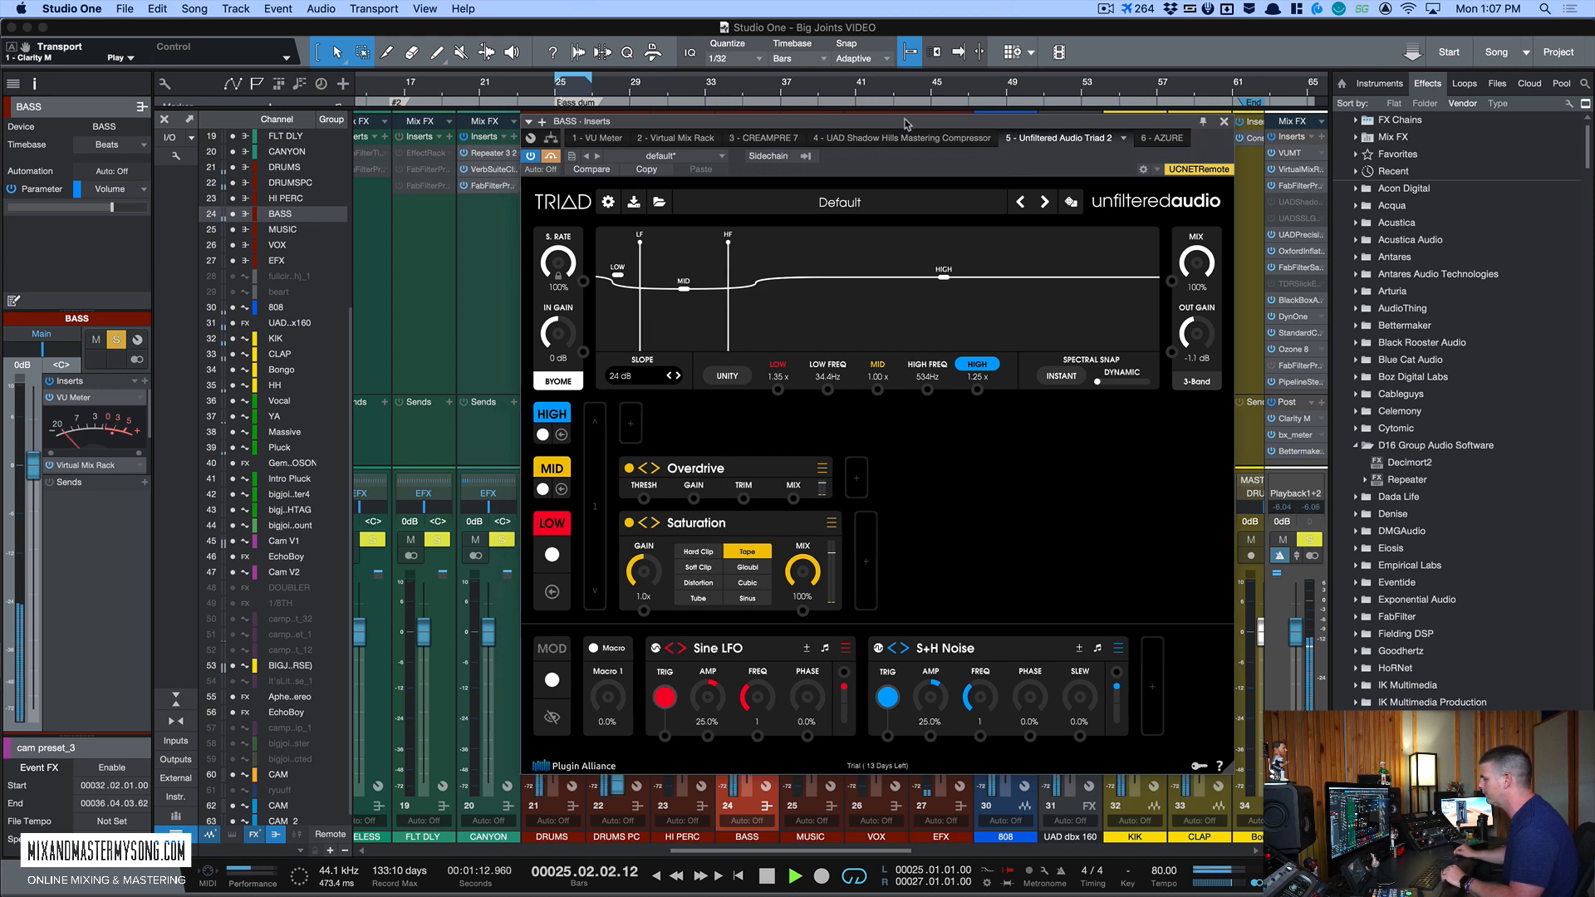
mouse_move(818, 123)
left_mouse_down()
mouse_move(961, 123)
mouse_move(817, 118)
left_mouse_up()
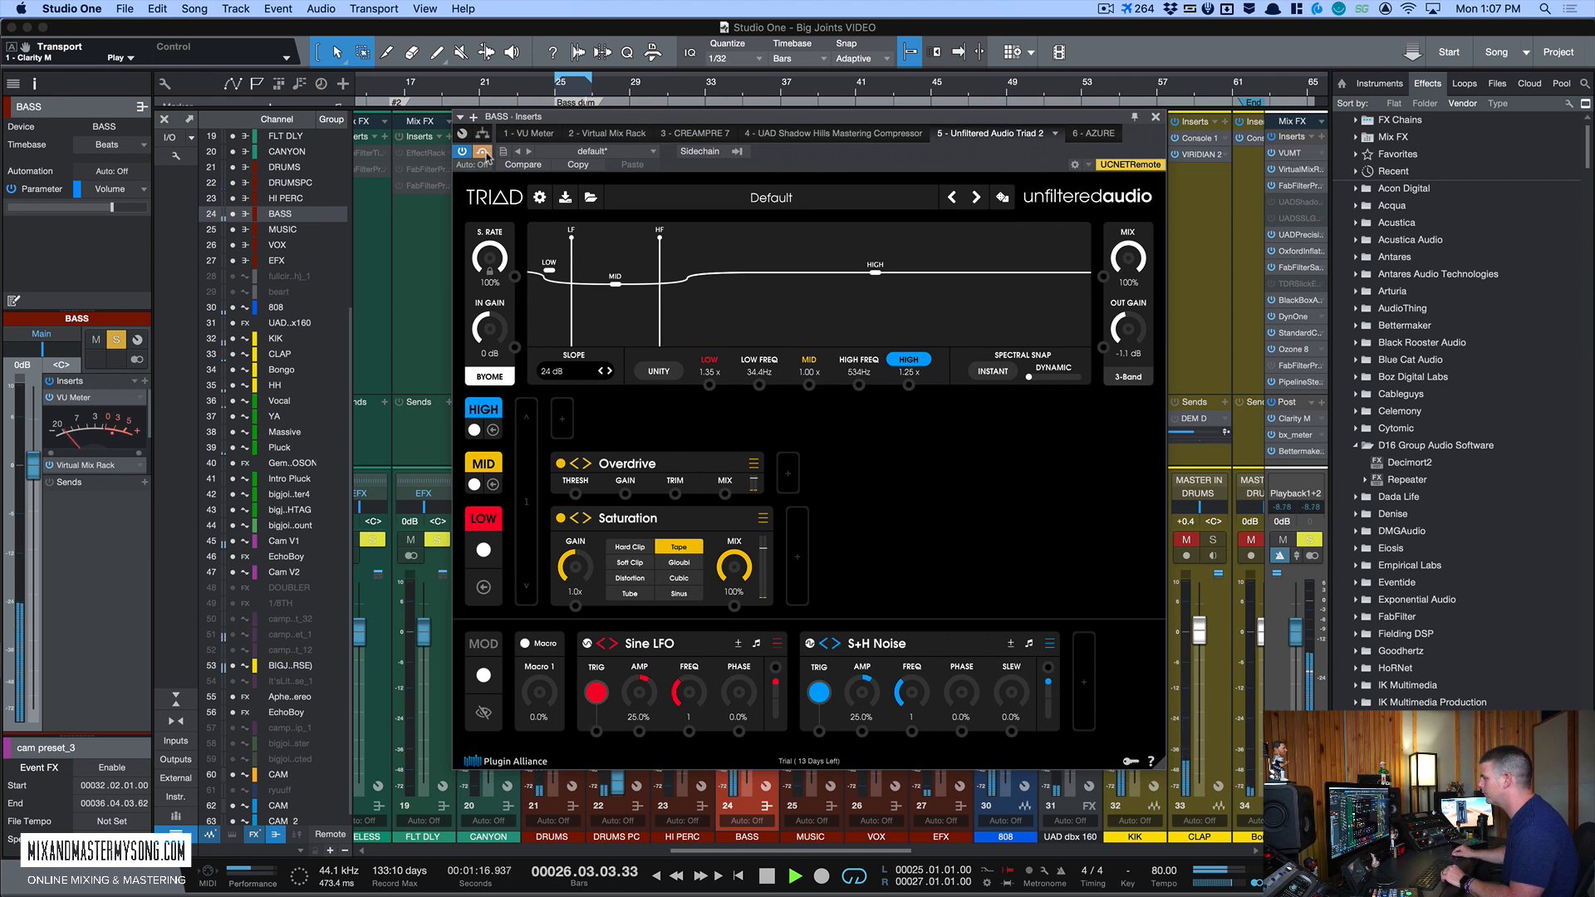
Step: Stop playback and enable the bass Triad's mid band alongside its high band
left_click(907, 362)
key("space")
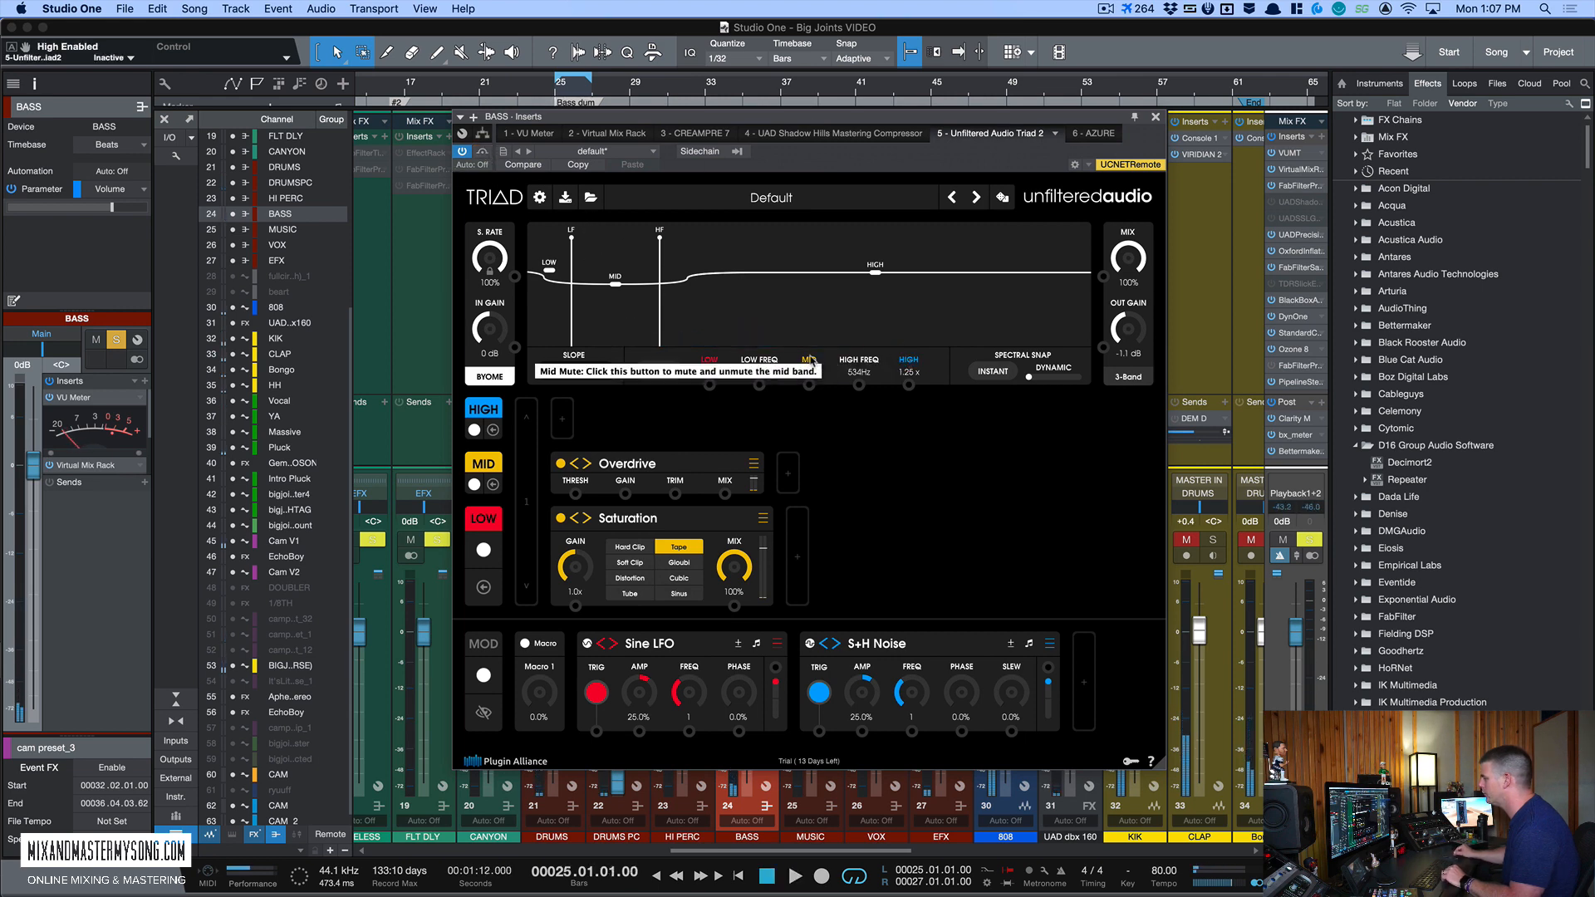
left_click(907, 362)
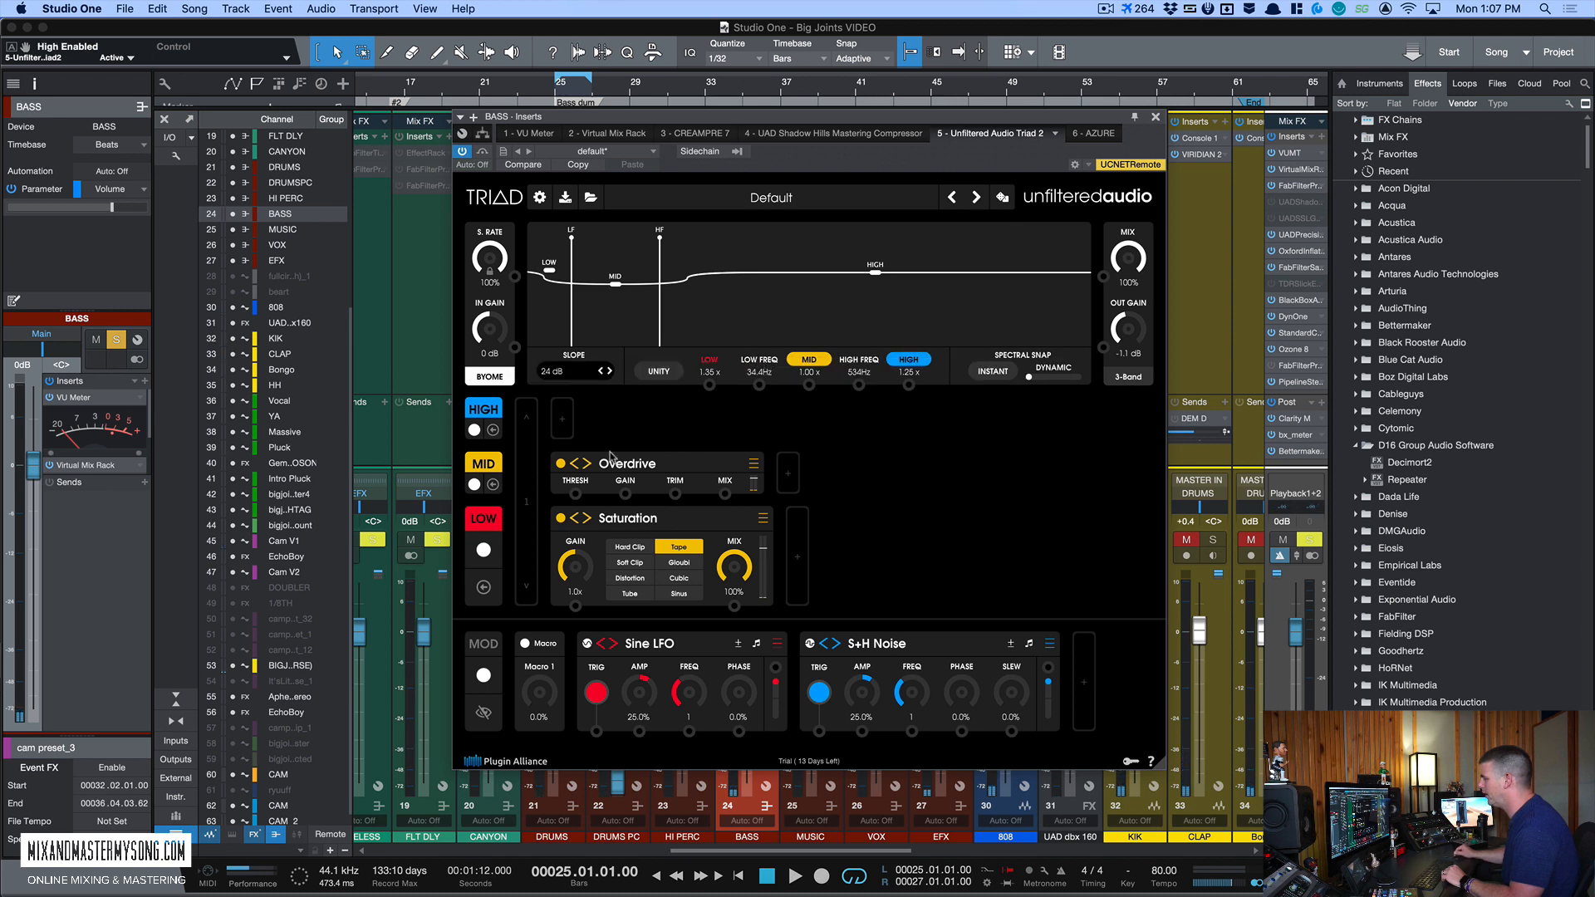
Step: Enable the bass Triad's low band and review the mid band's Overdrive and the low band's Saturation settings
left_click(710, 361)
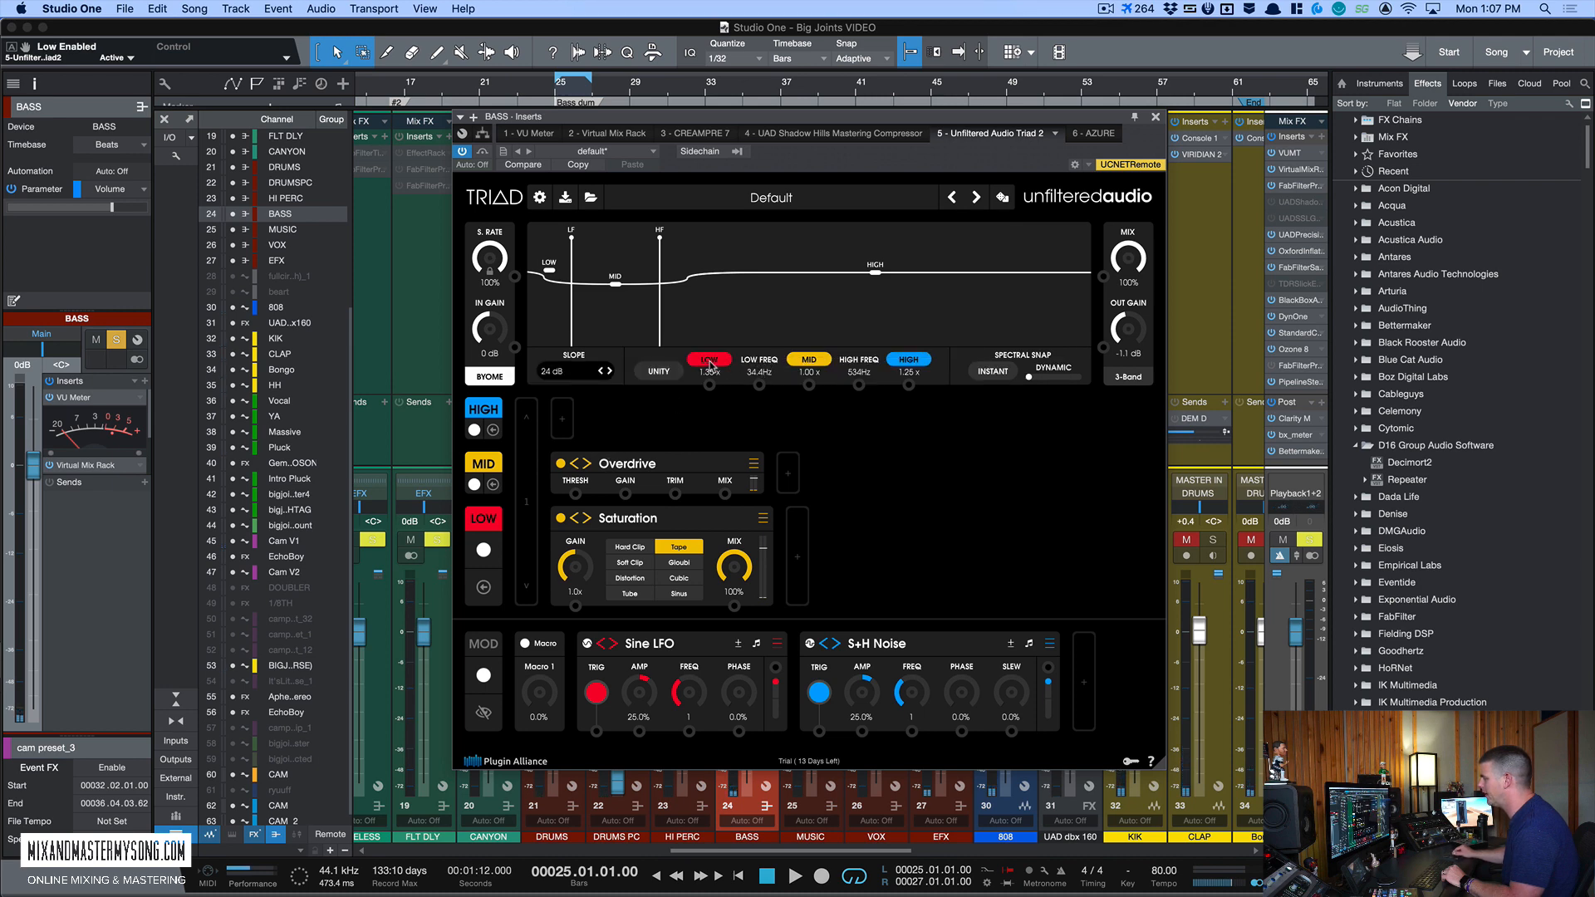
left_click(661, 462)
left_click(596, 463)
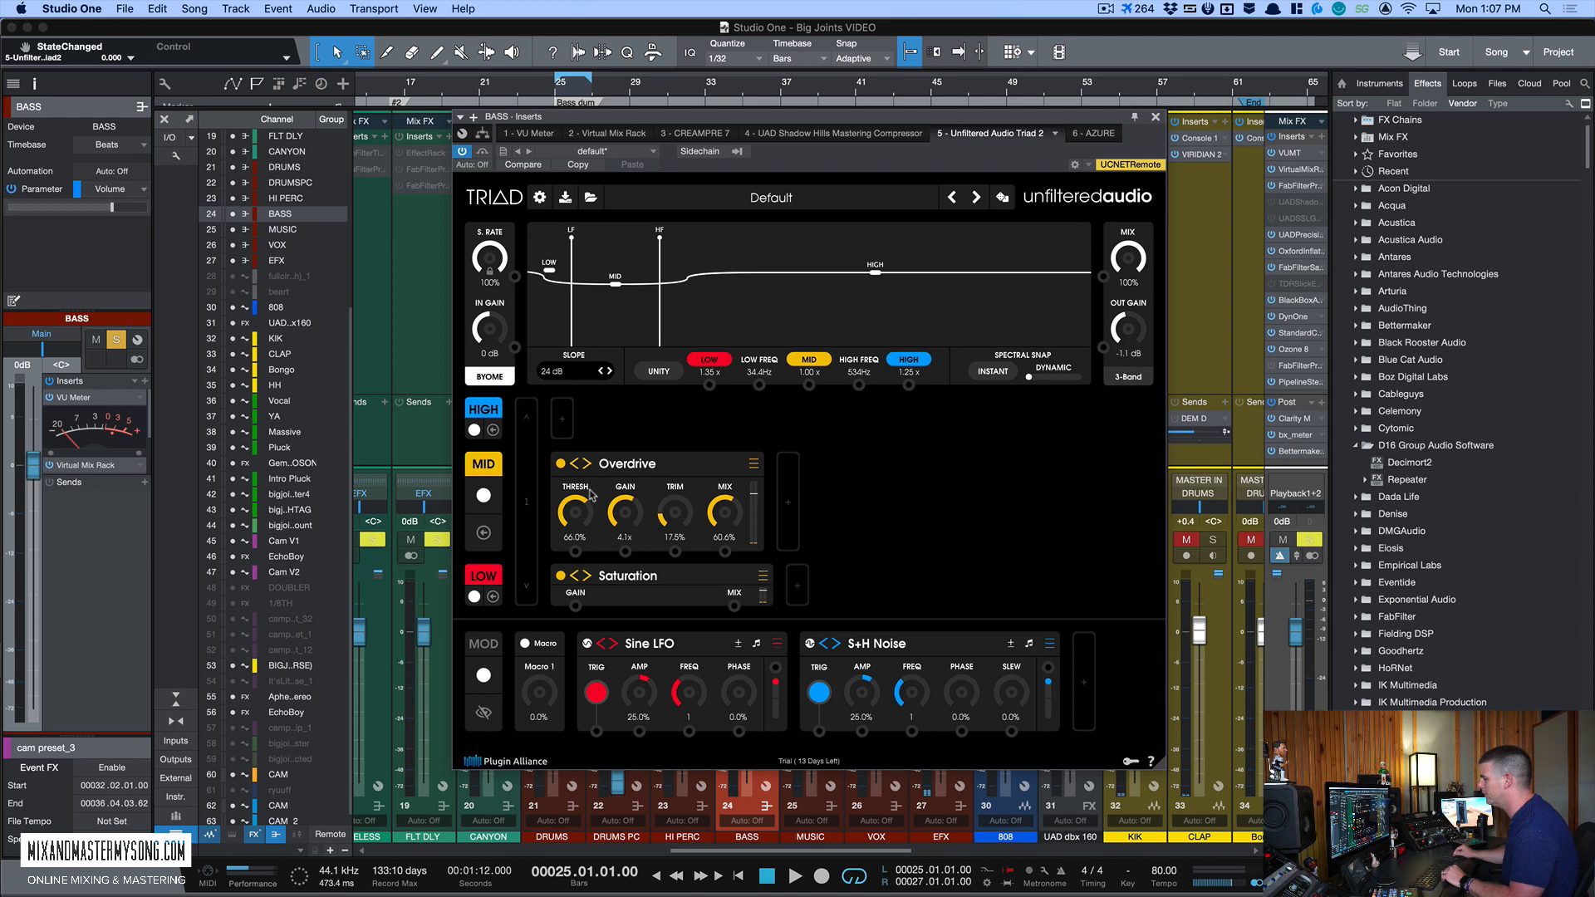
left_click(634, 578)
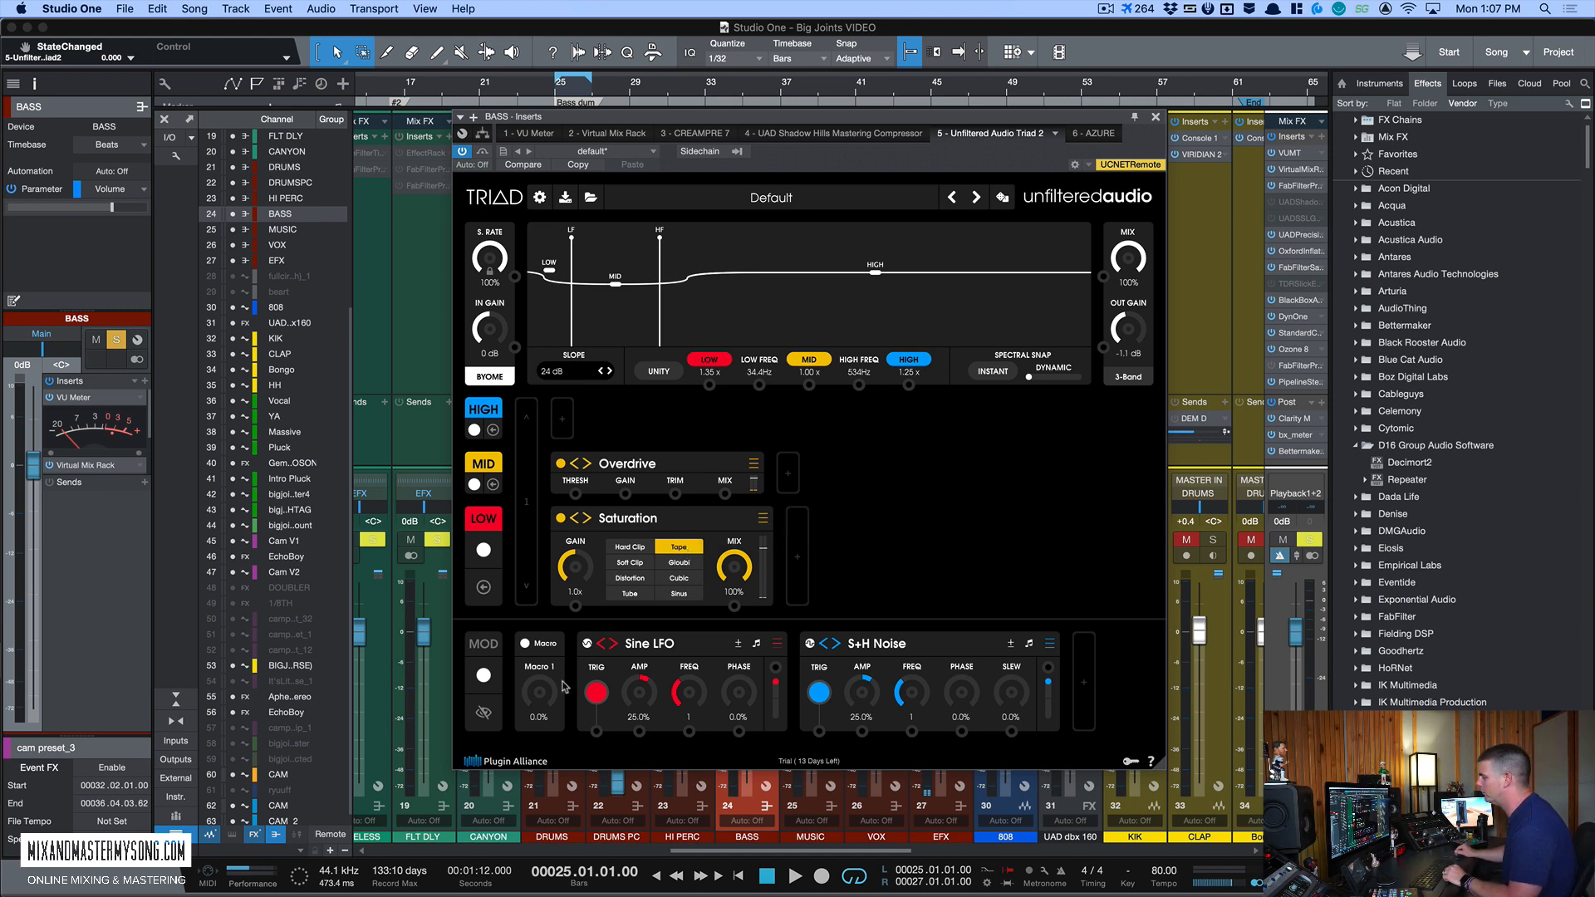
Step: Turn off the bass Triad's modulators and compare the soloed bass with Triad bypassed and active during playback
left_click(484, 674)
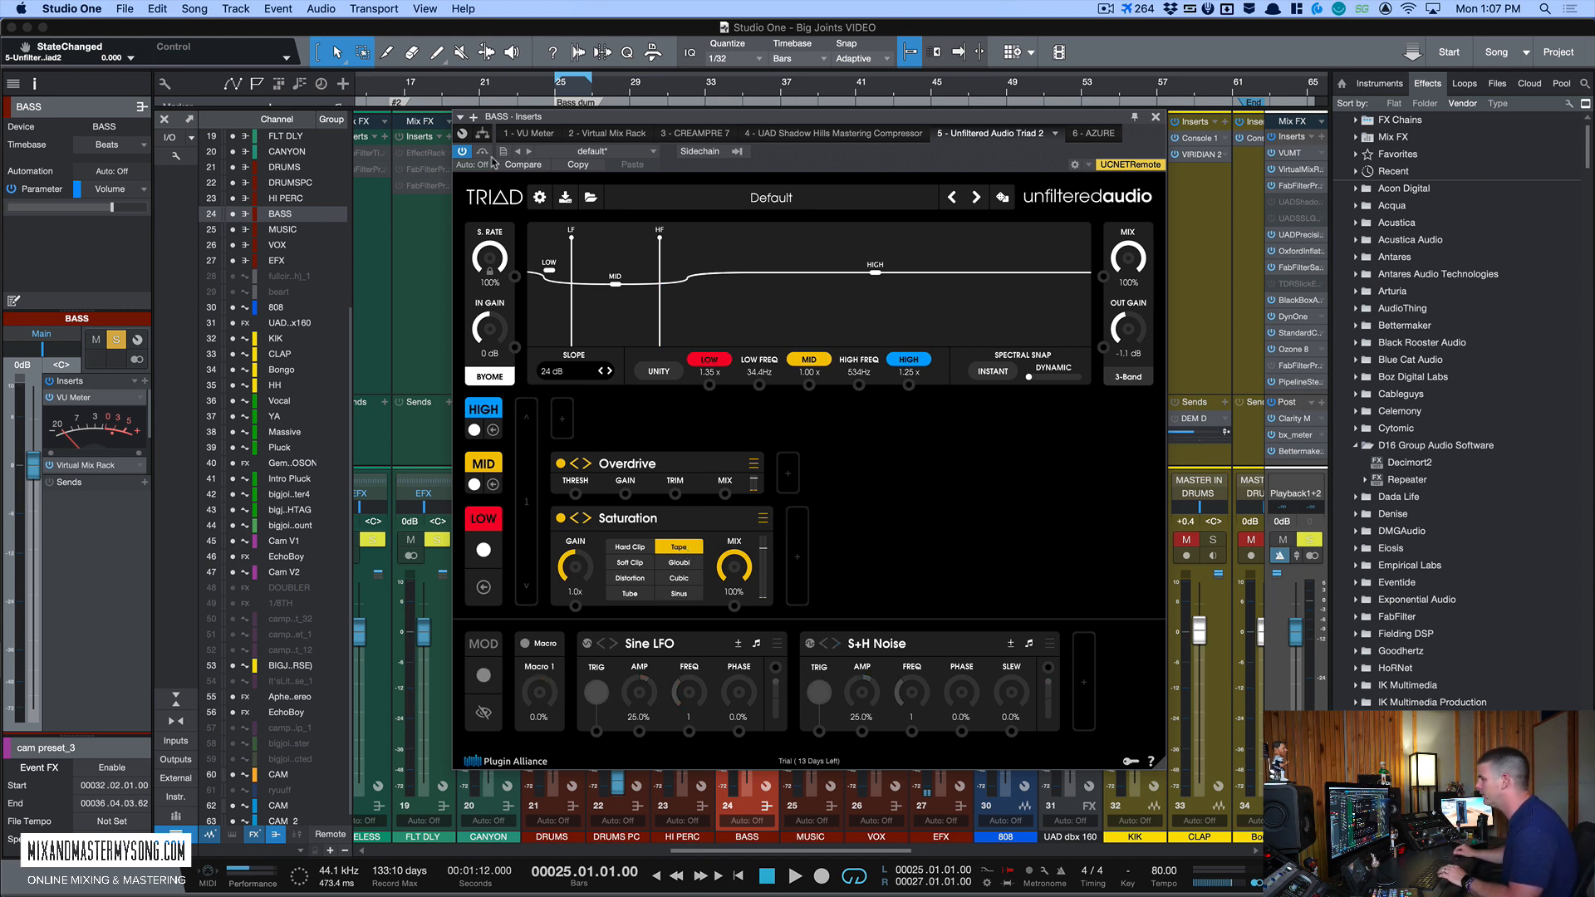
key("space")
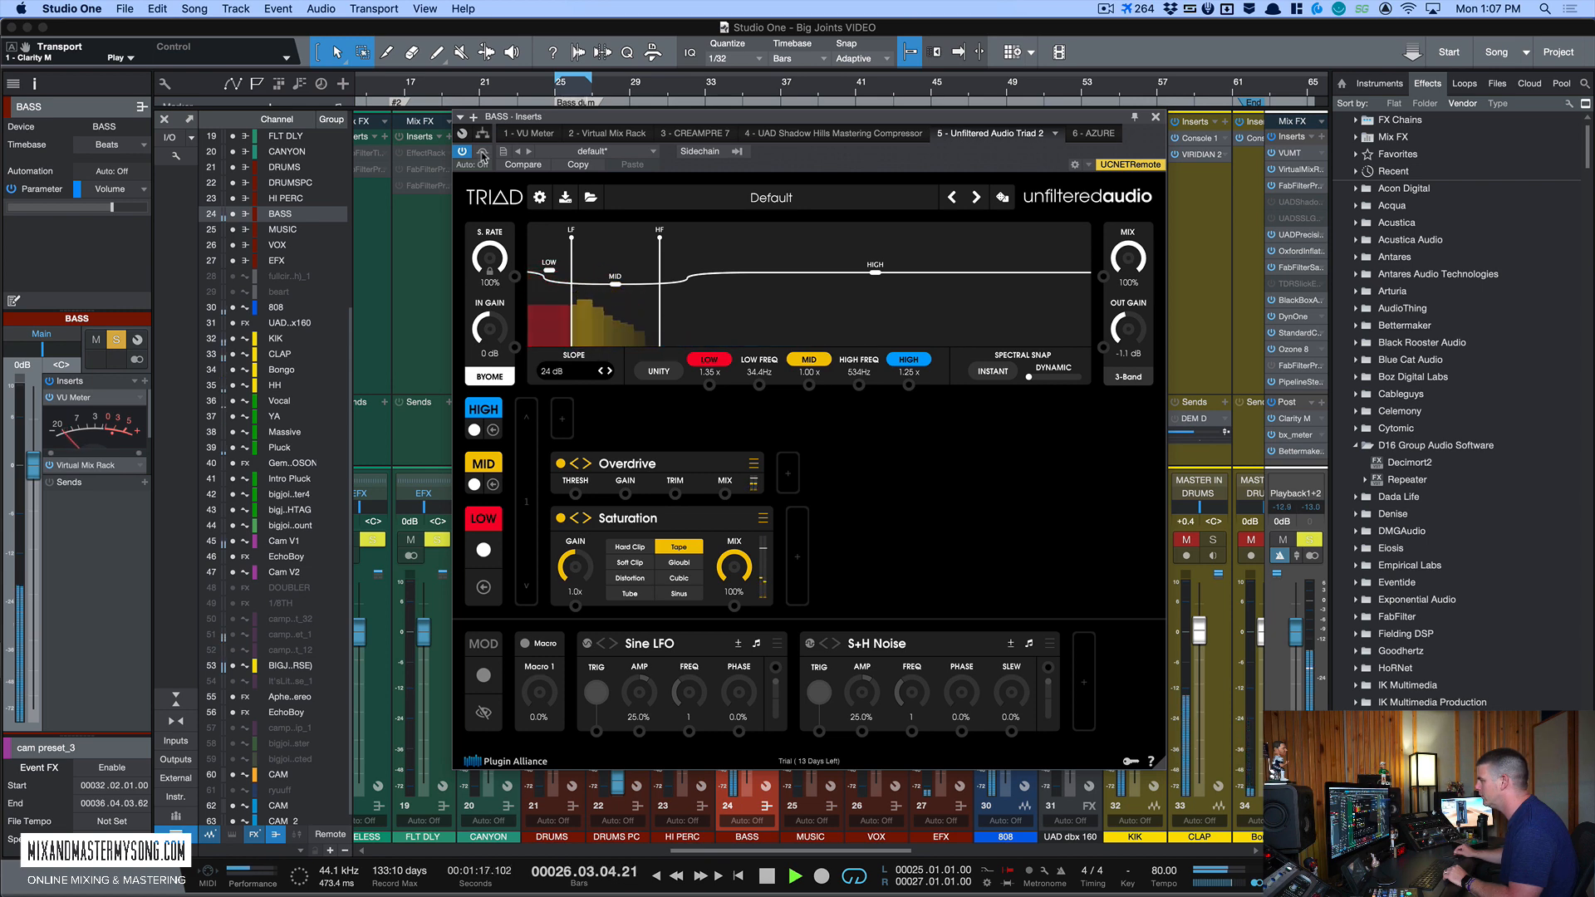
left_click(482, 153)
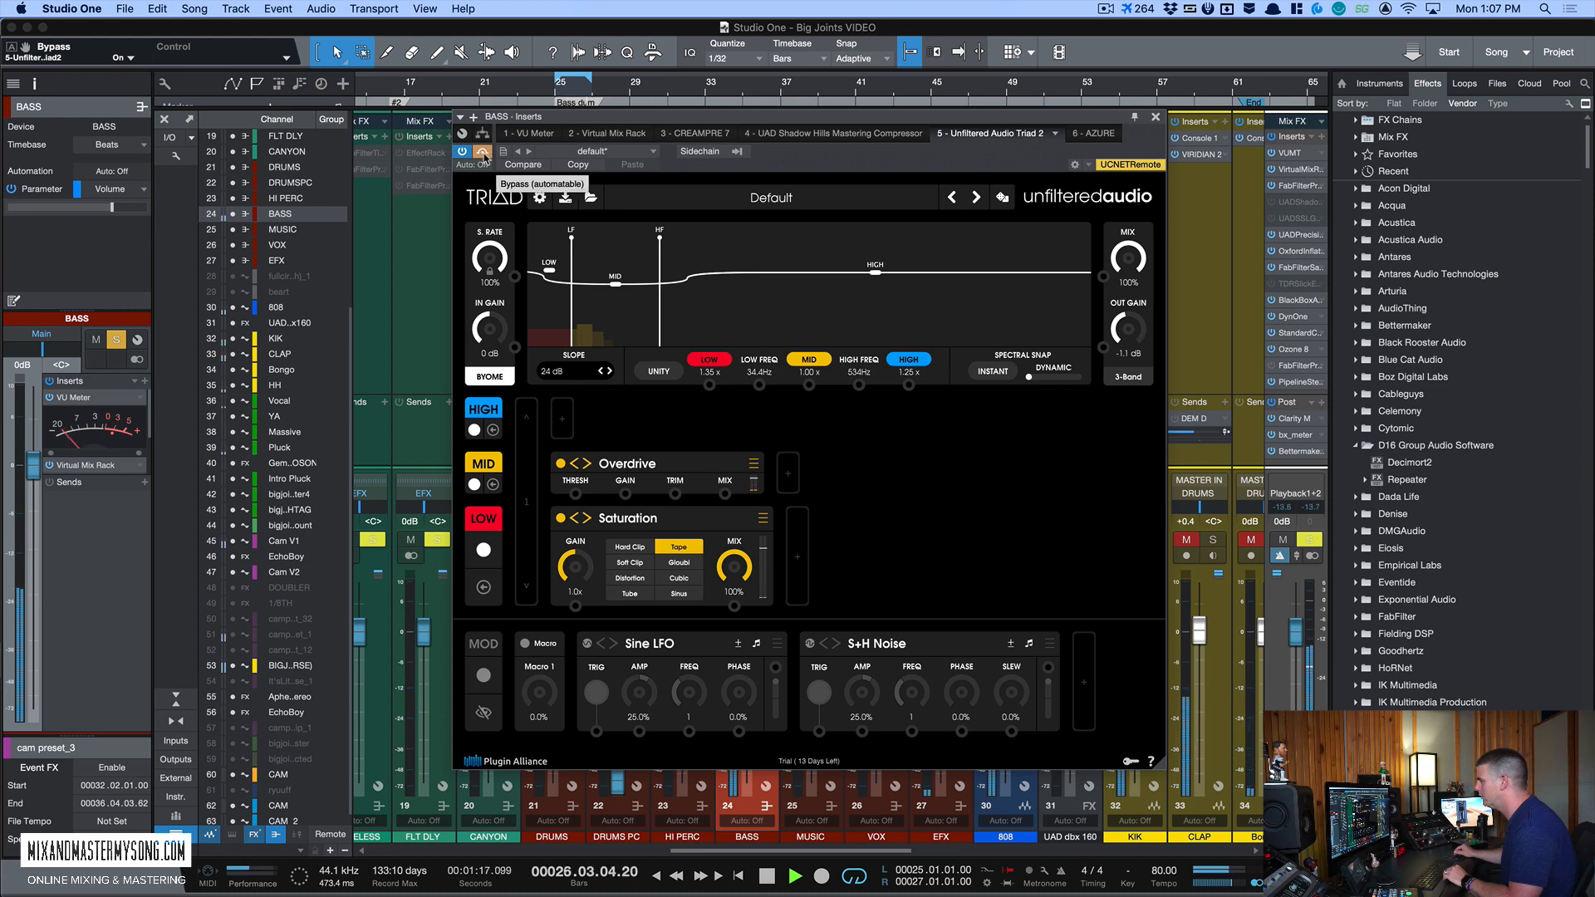
left_click(482, 152)
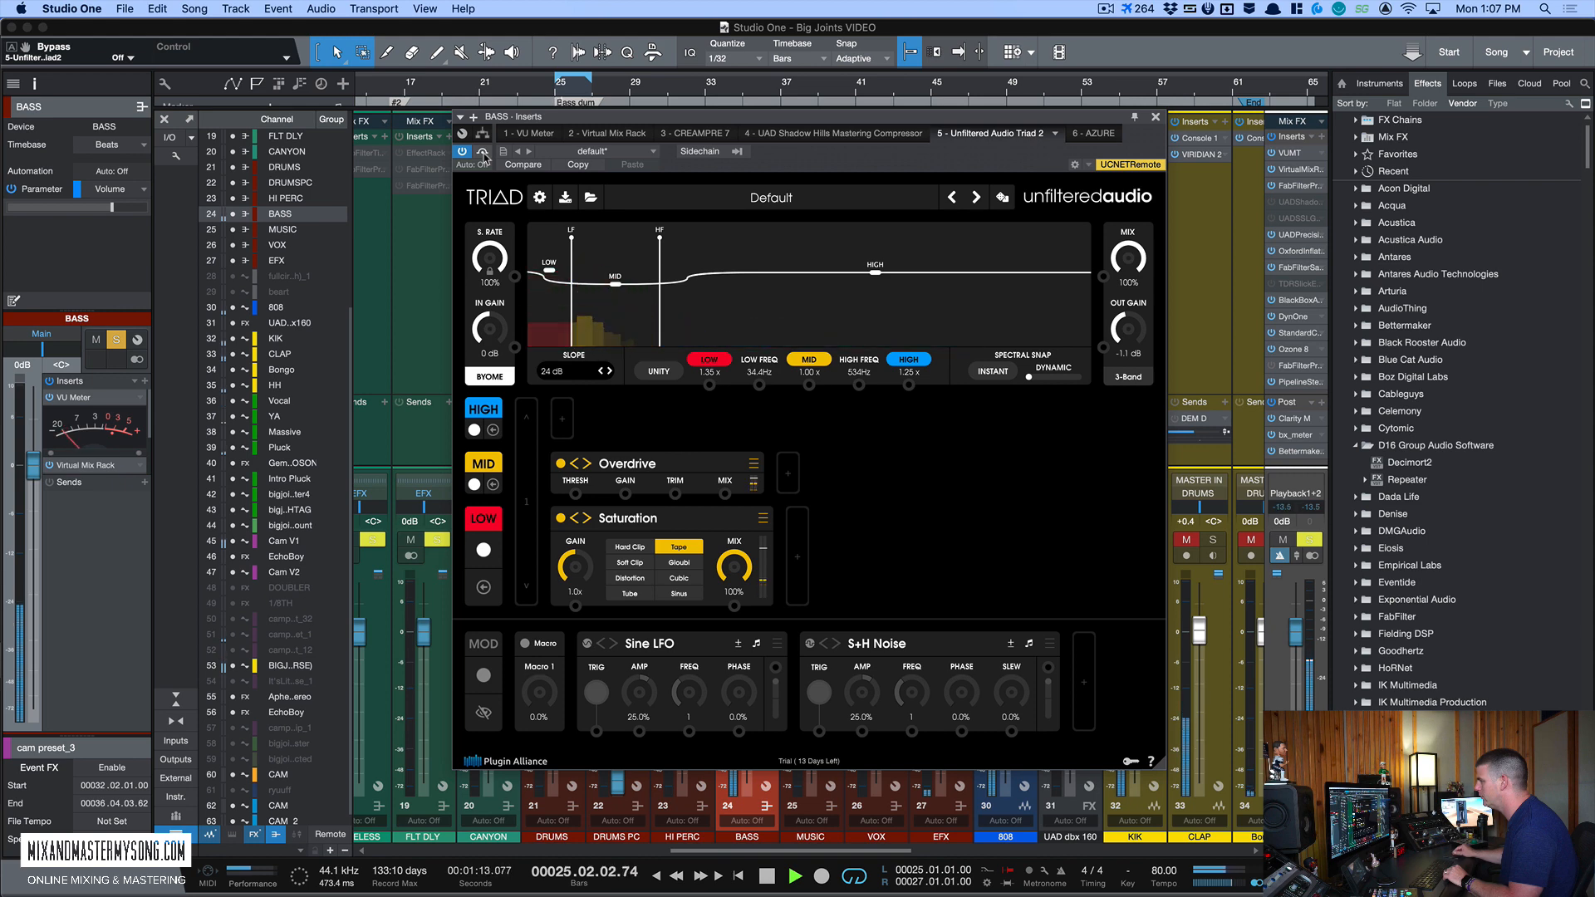
left_click(483, 153)
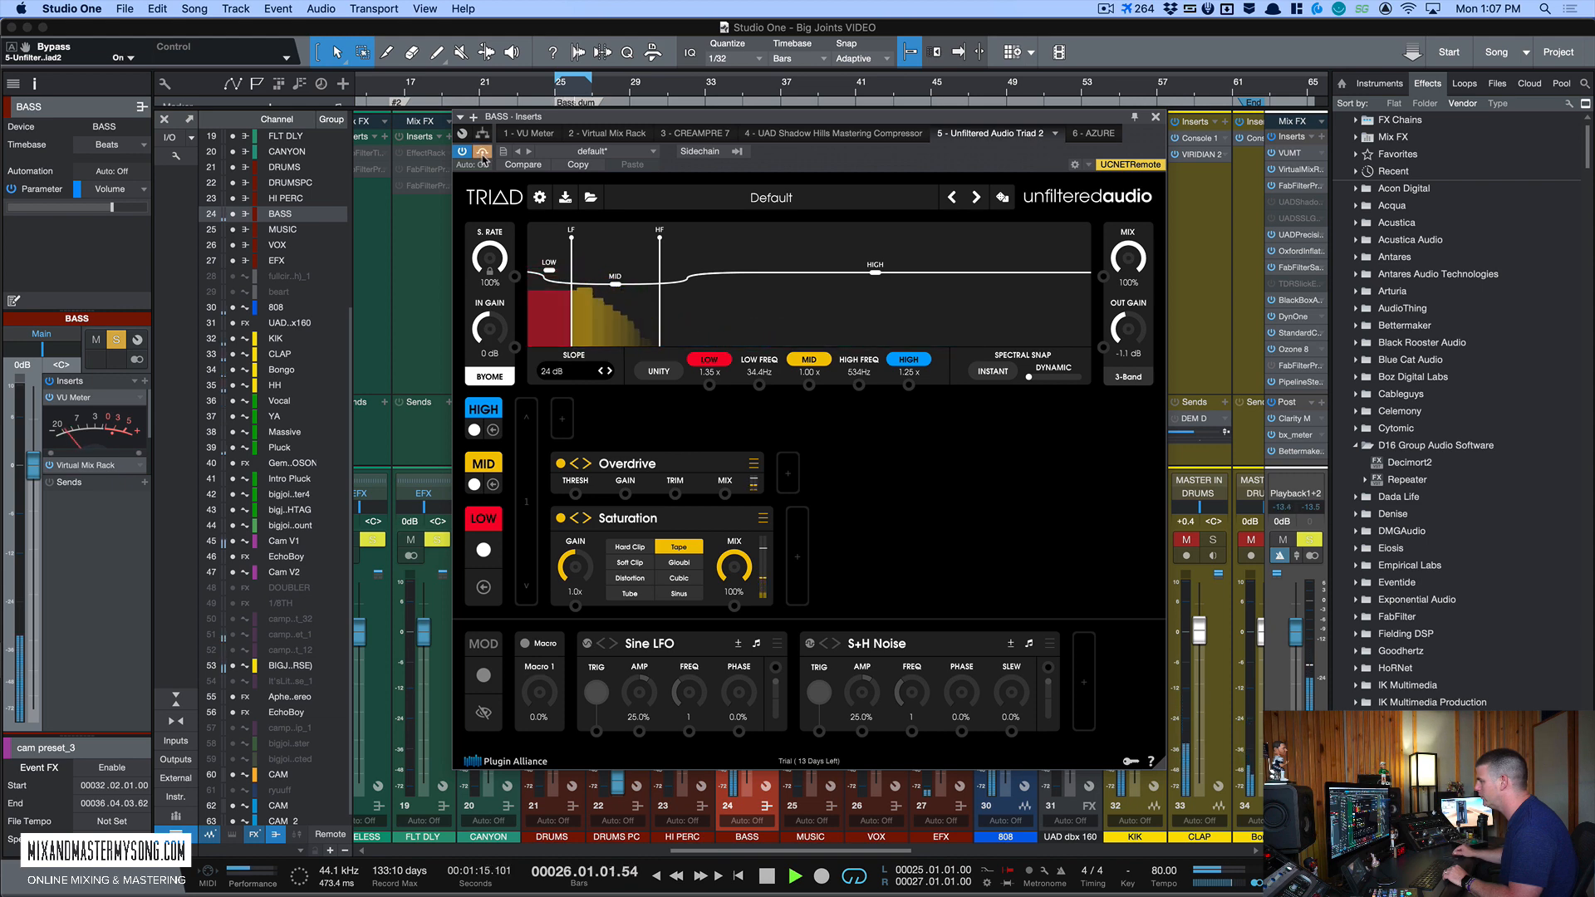
left_click(483, 153)
key("space")
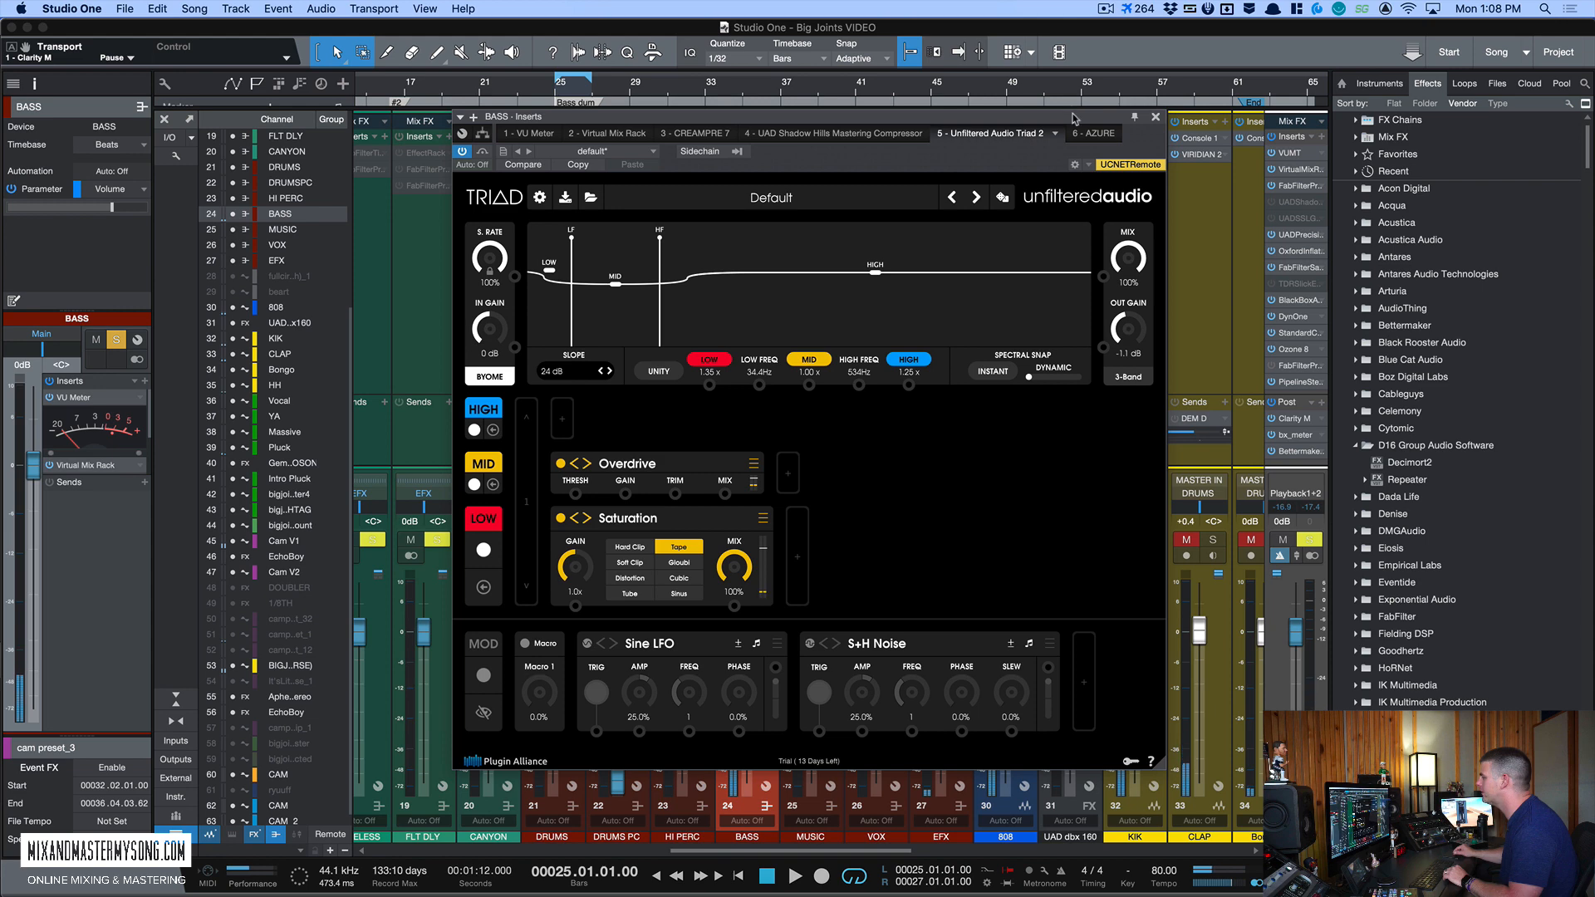
Step: Move the Triad window clear of the mixer, unsolo the BASS channel and mute the VOX and EFX channels
left_click_drag(1069, 115, 1278, 77)
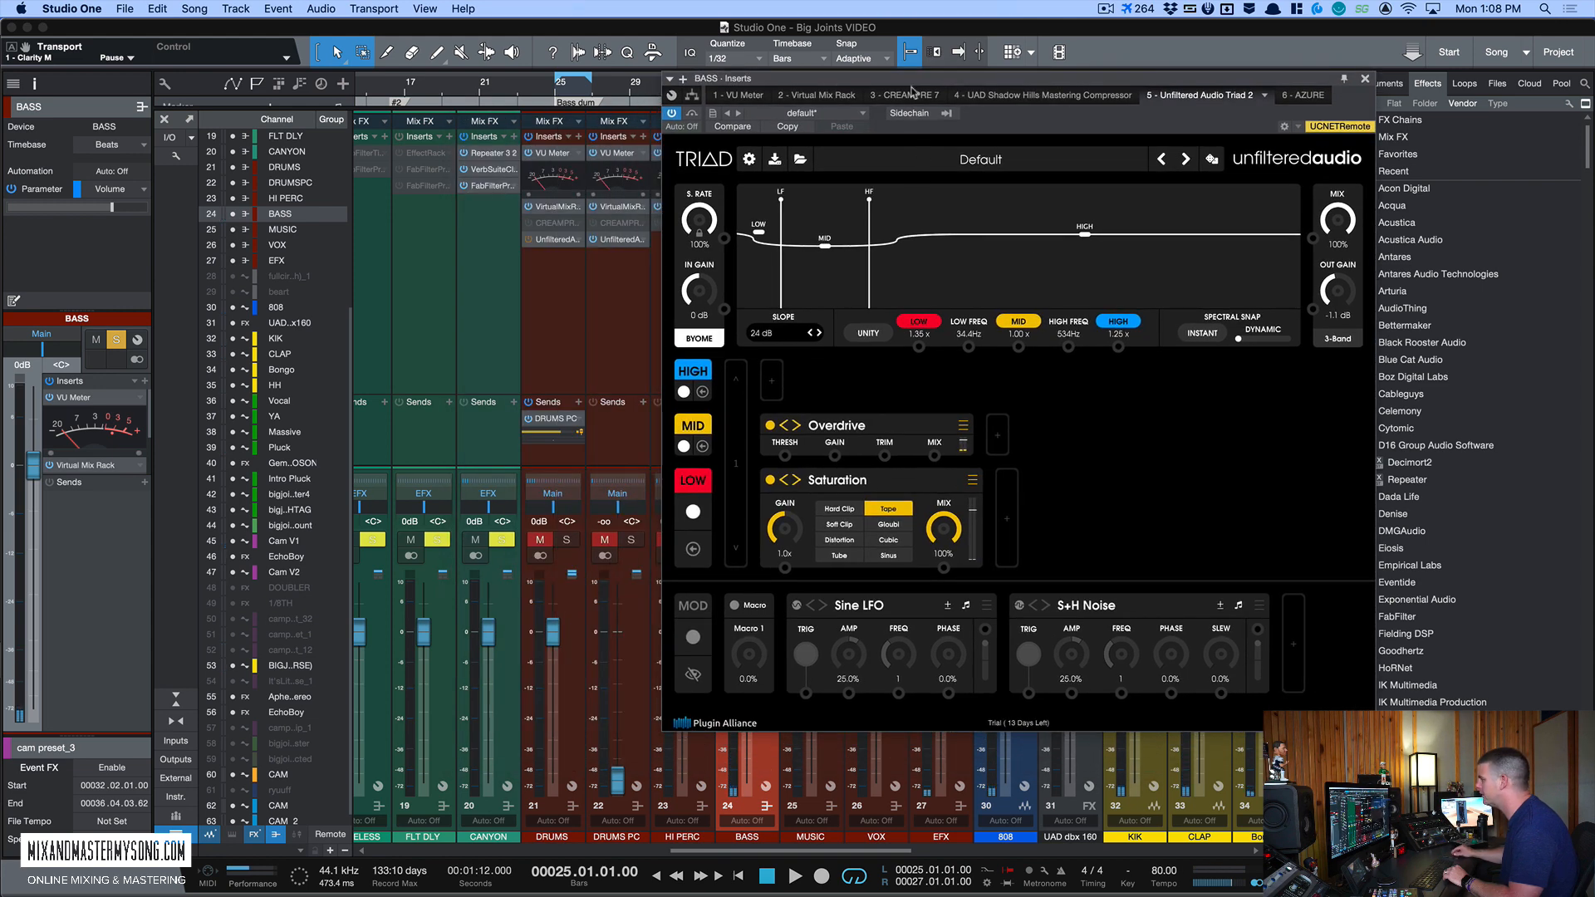
left_click_drag(911, 90, 1089, 104)
left_click(764, 542)
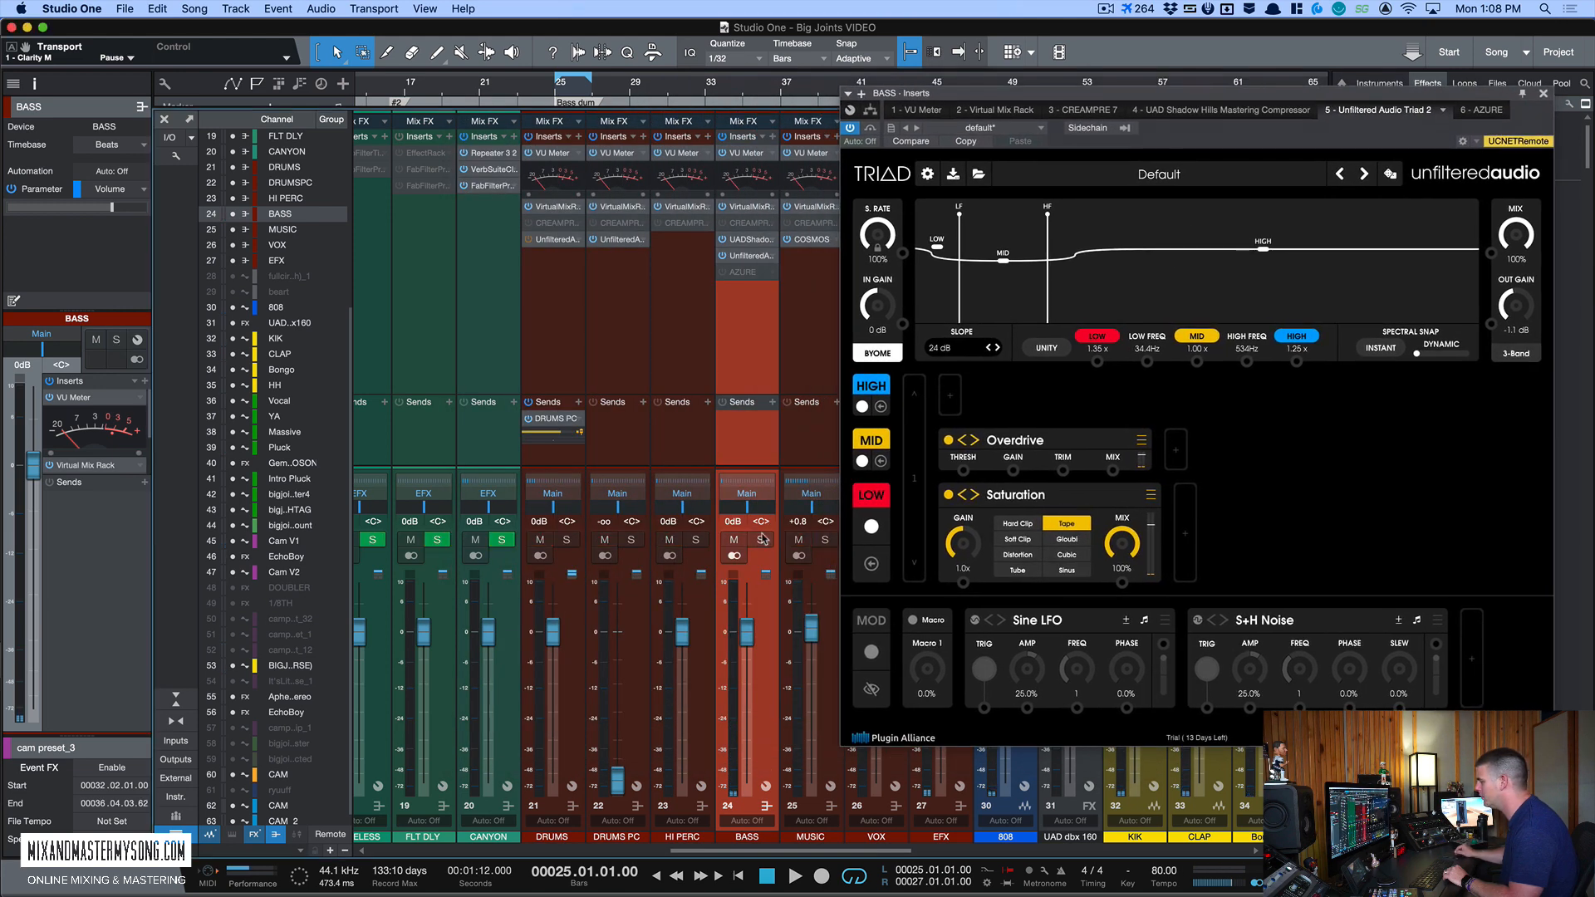
key("space")
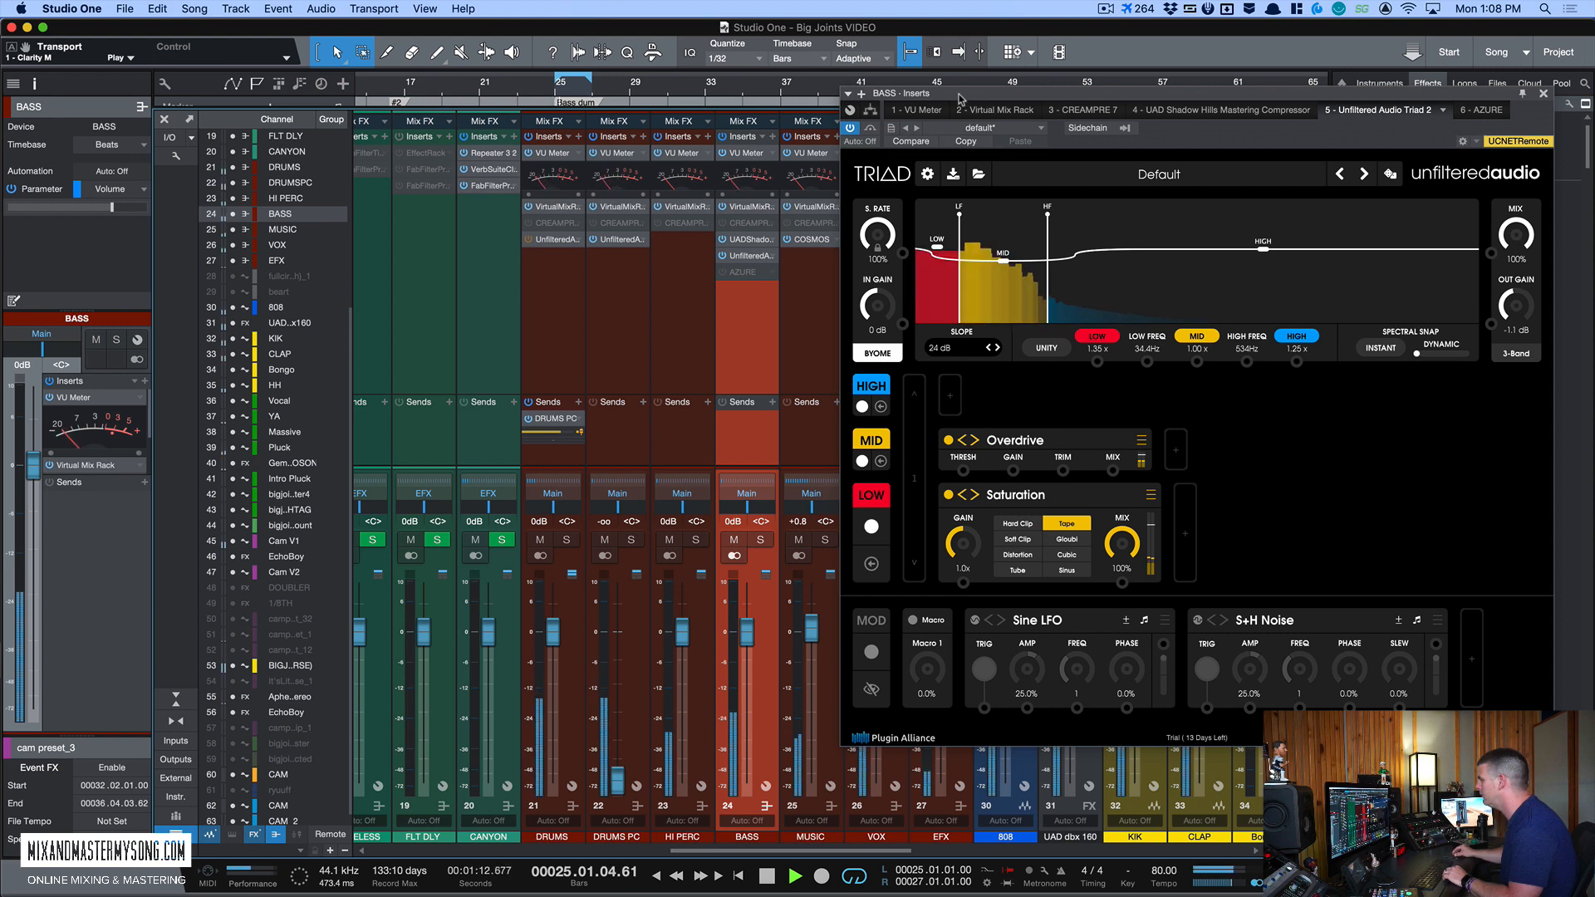
left_click_drag(980, 103, 953, 102)
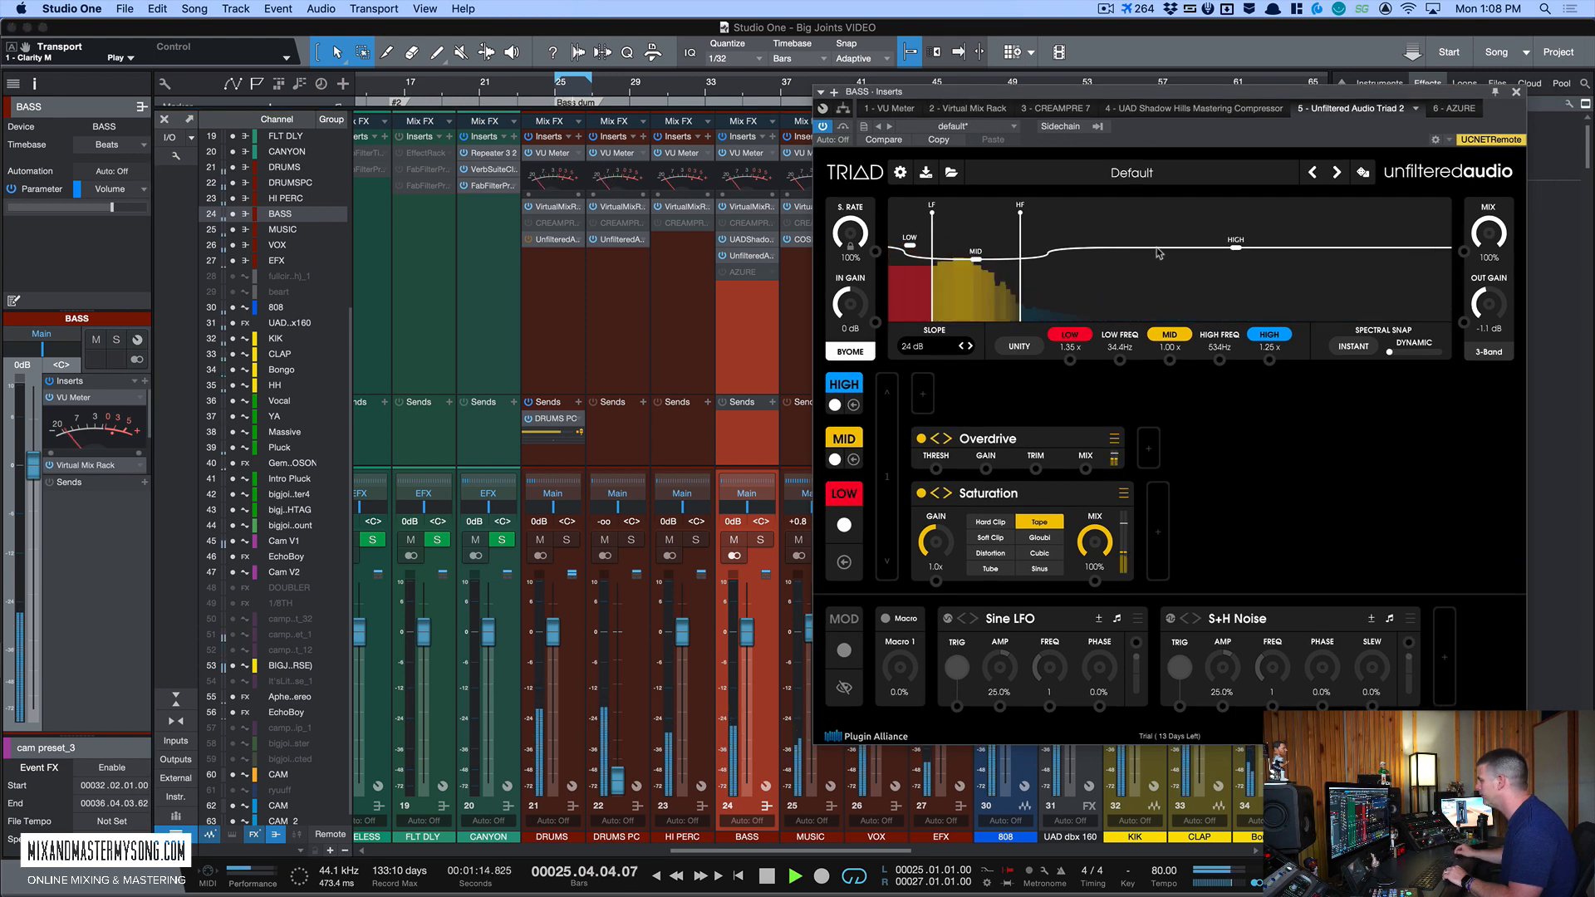
left_click_drag(935, 94, 447, 615)
key("space")
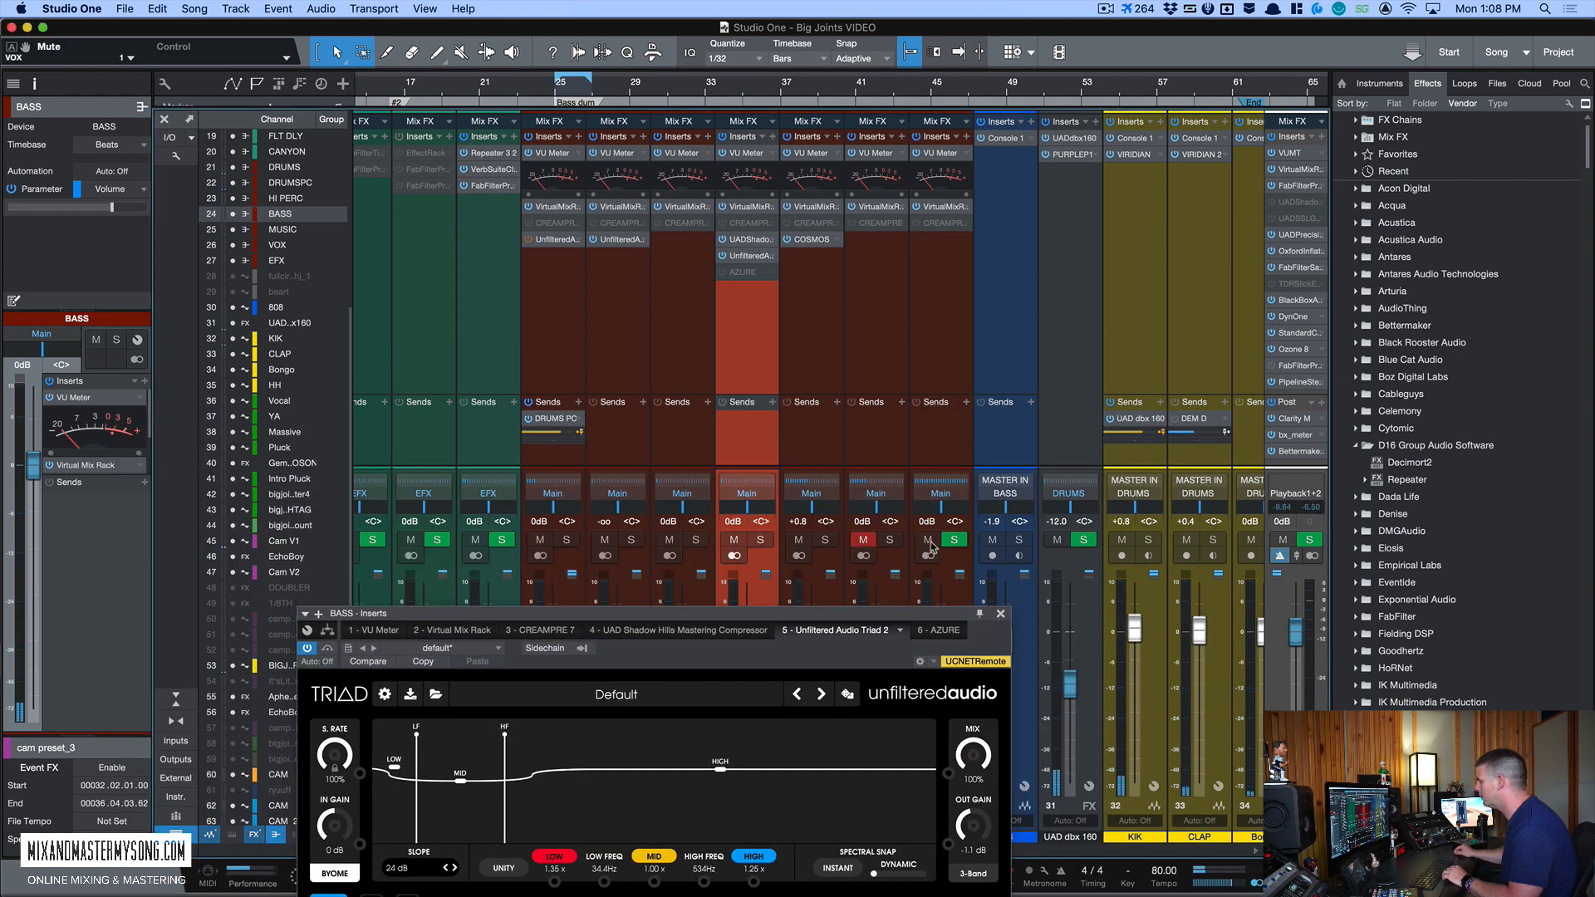
Step: Play the mix without vocals and effects and compare it with the bass Triad bypassed and active
key("space")
left_click_drag(837, 613, 1341, 105)
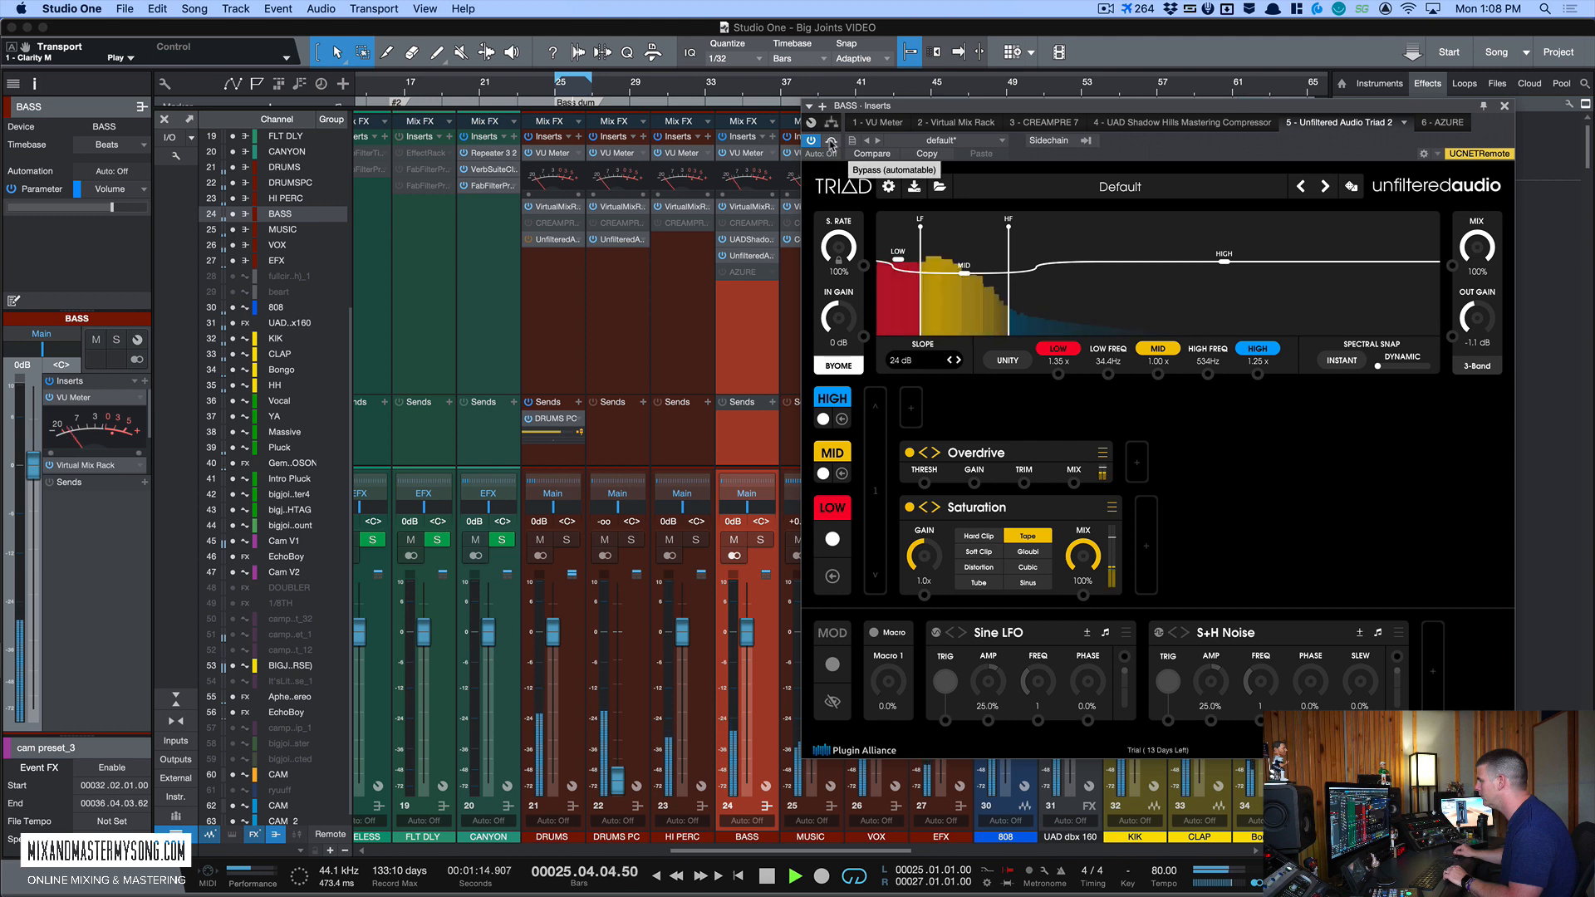
left_click(831, 142)
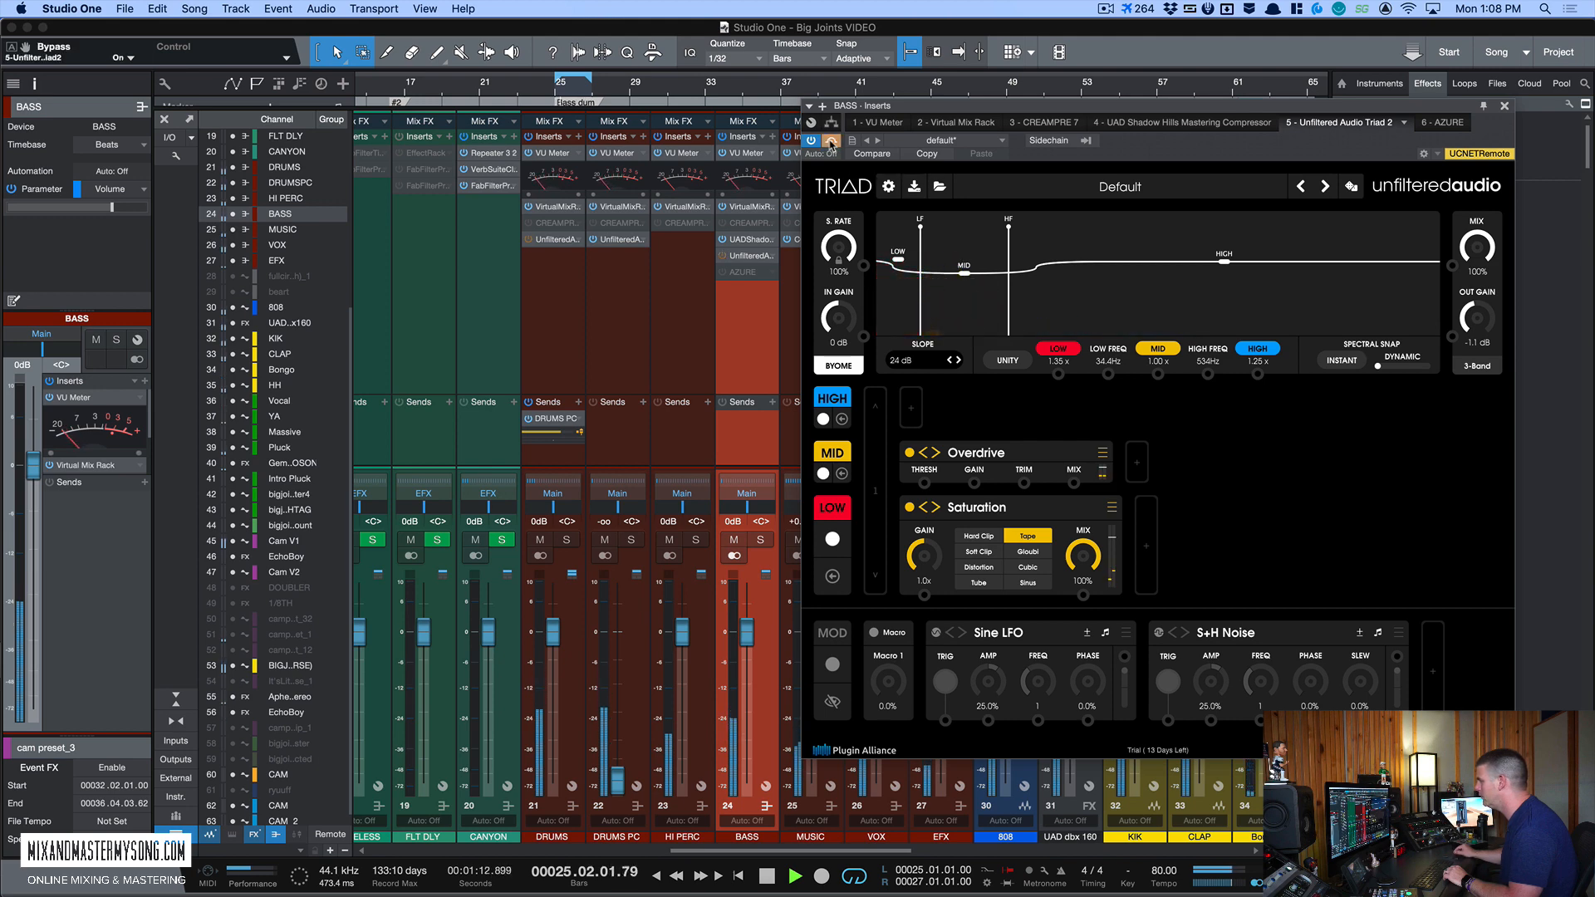
left_click(830, 142)
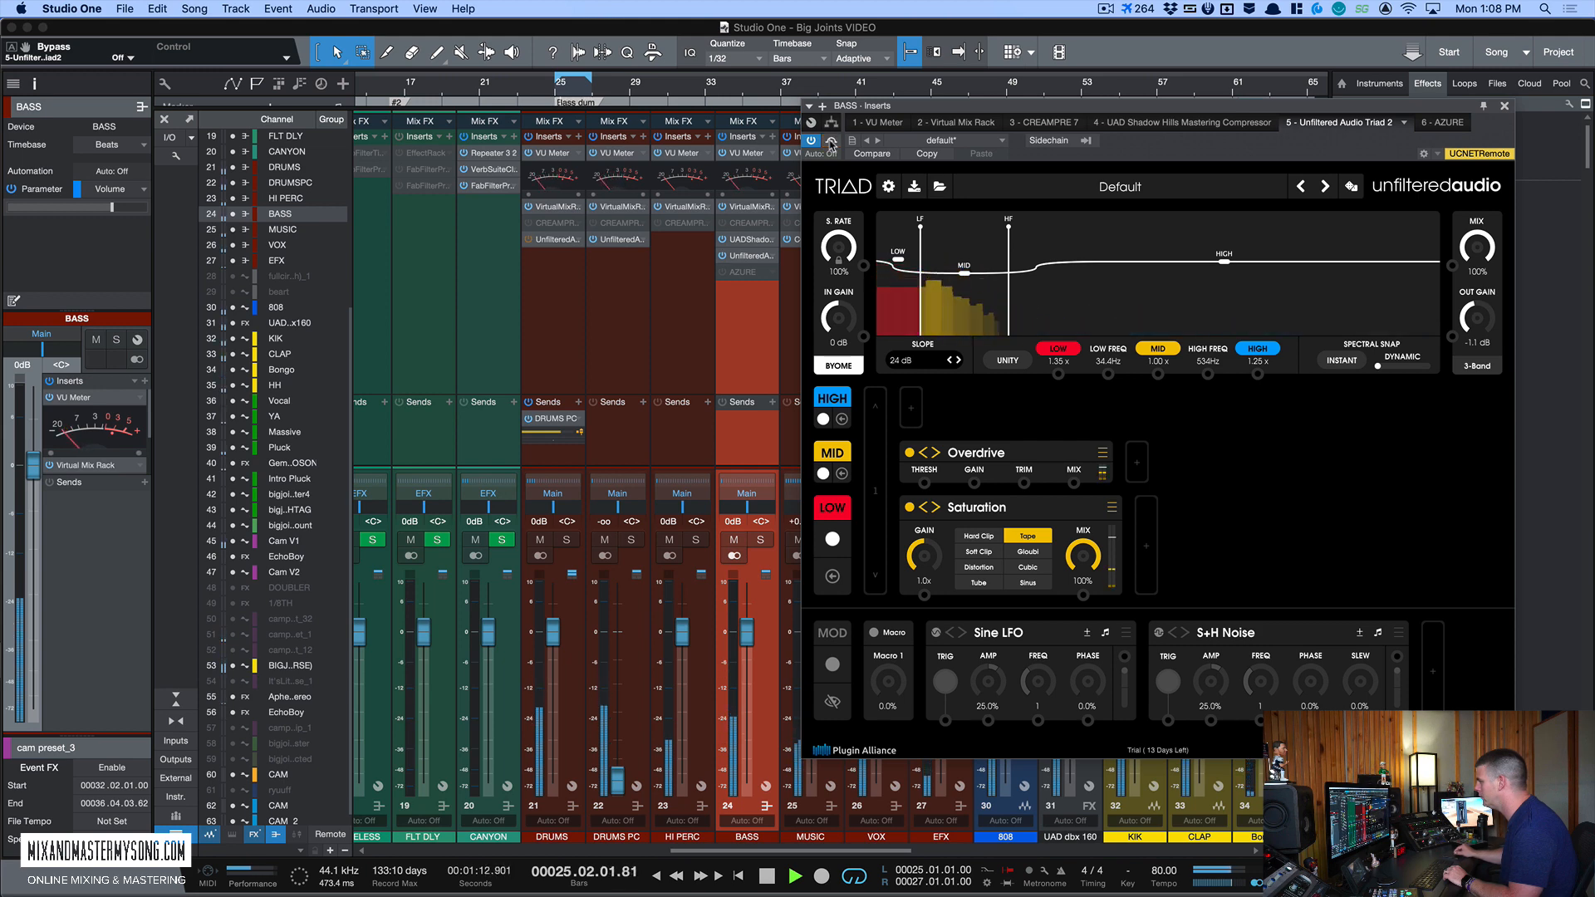
key("space")
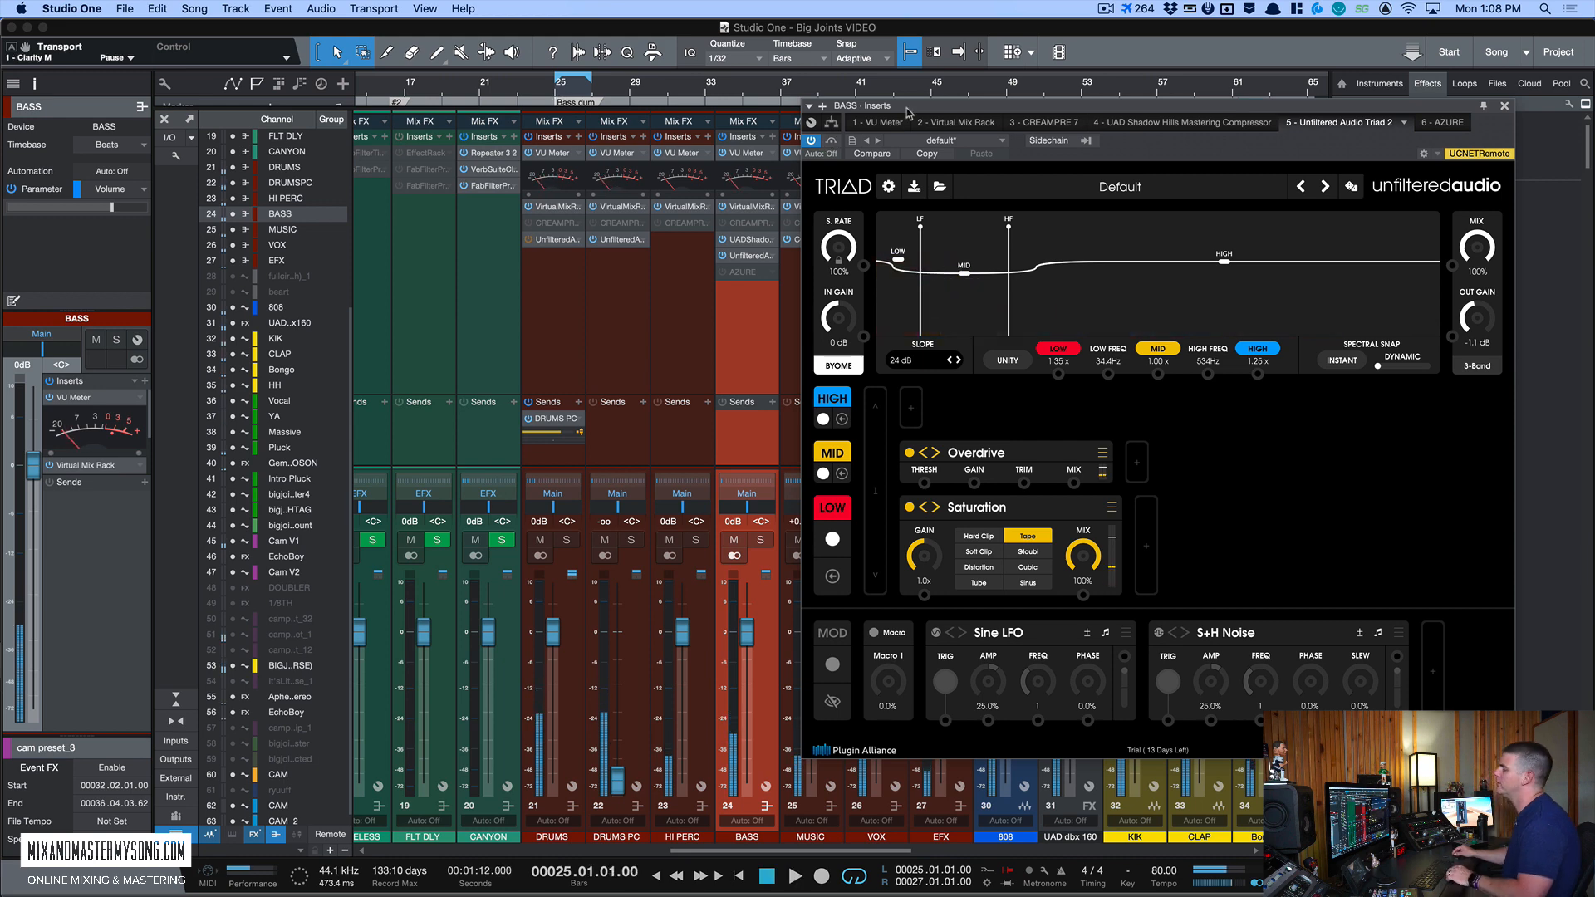
Step: Close the bass Triad window and unmute the VOX and EFX channels
left_click_drag(924, 106, 879, 115)
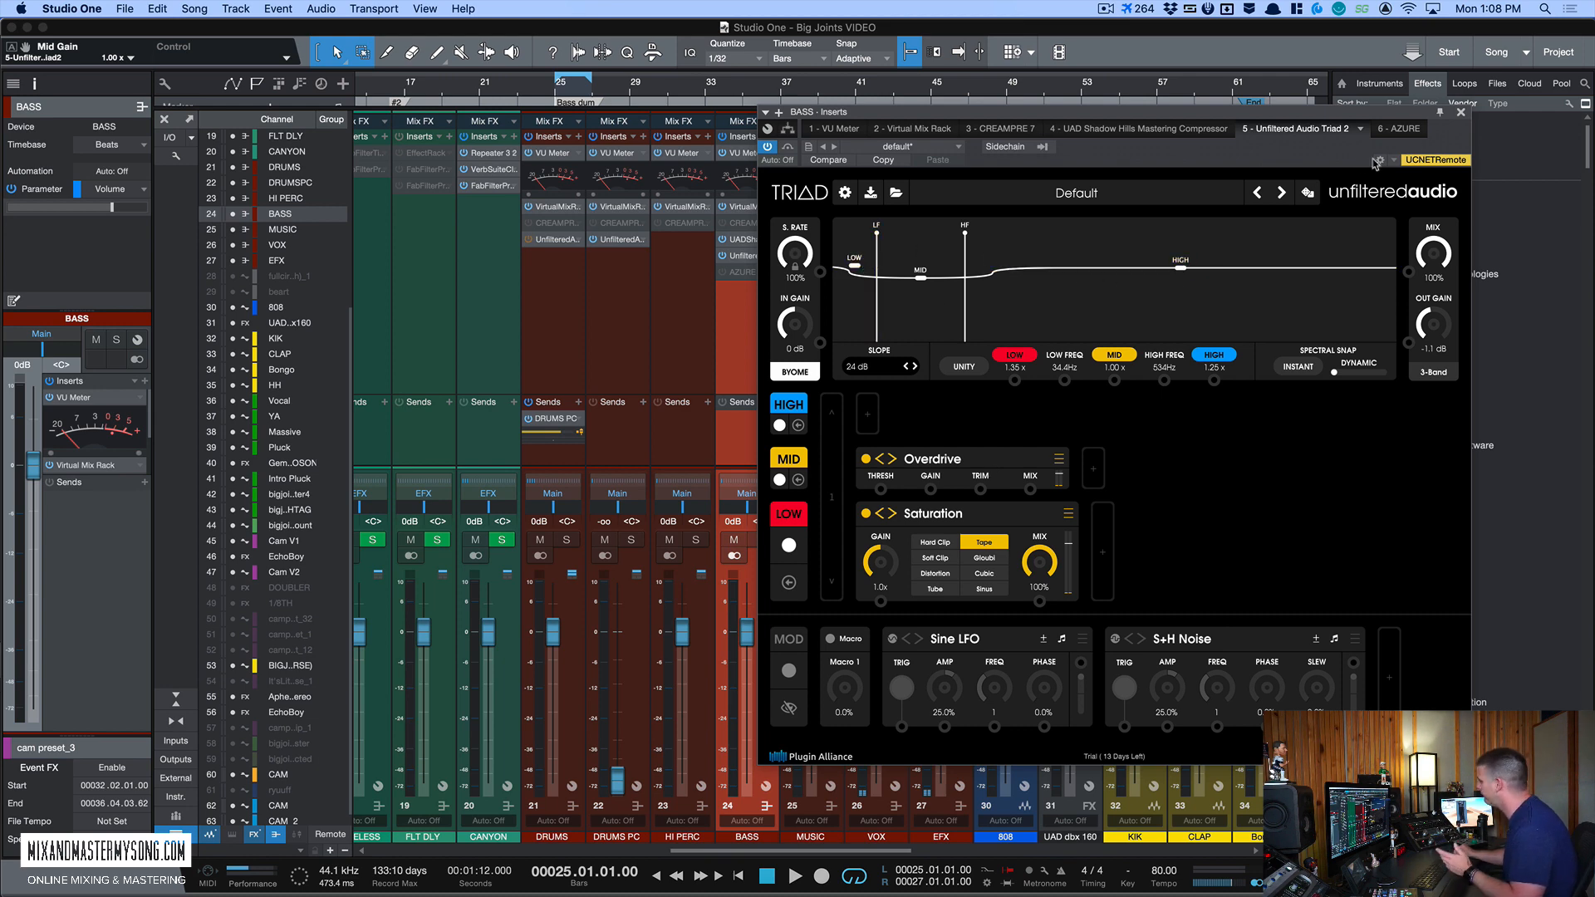
left_click(1461, 115)
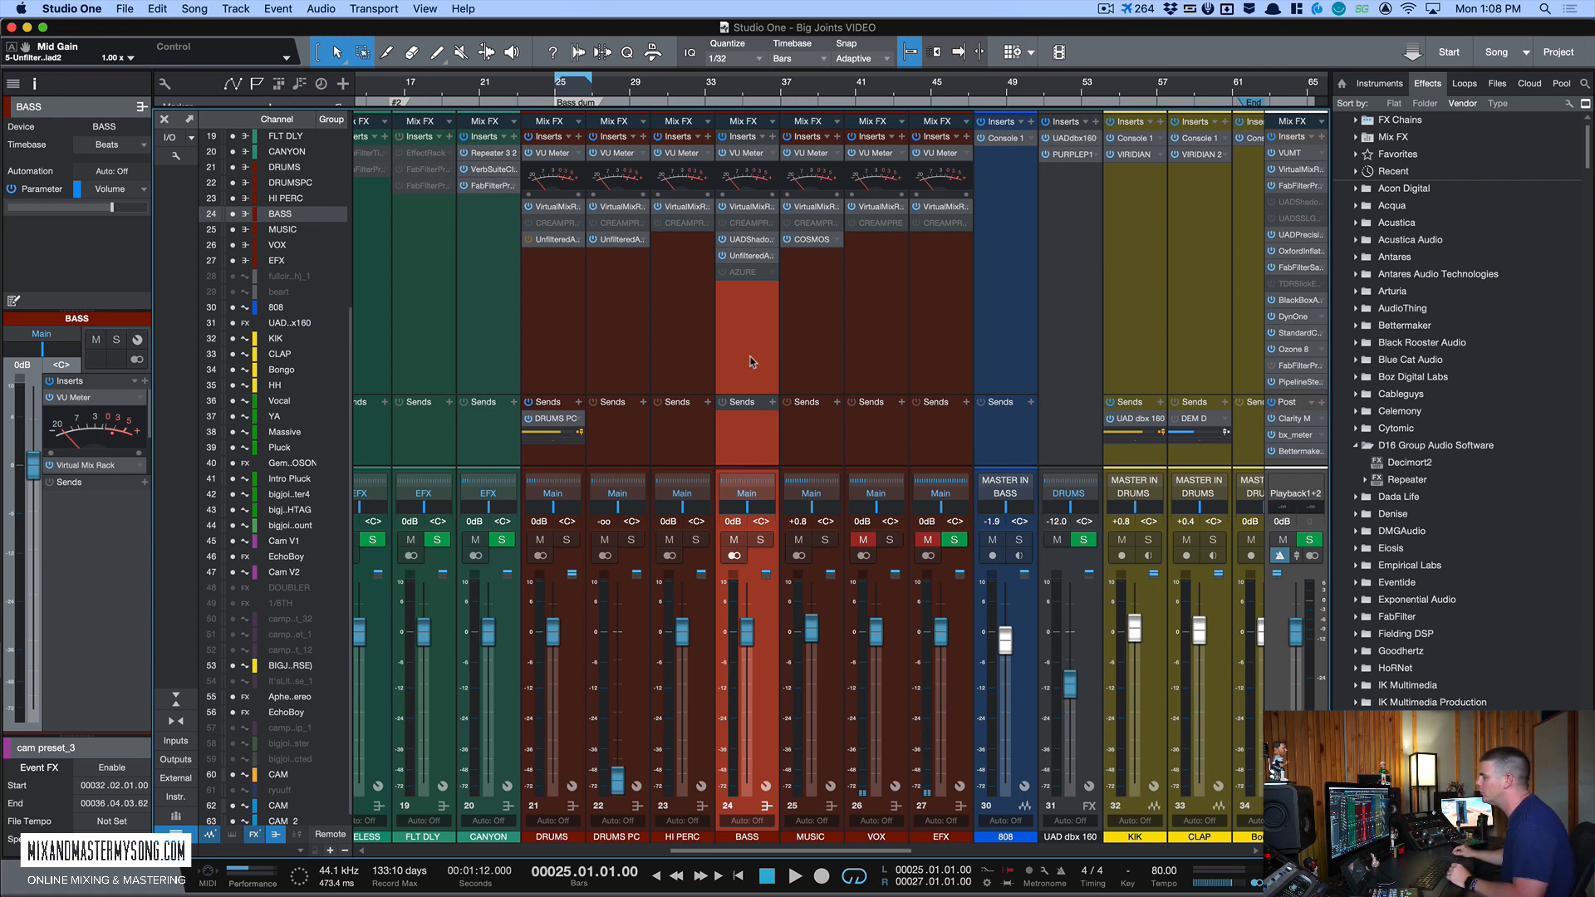
left_click(759, 256)
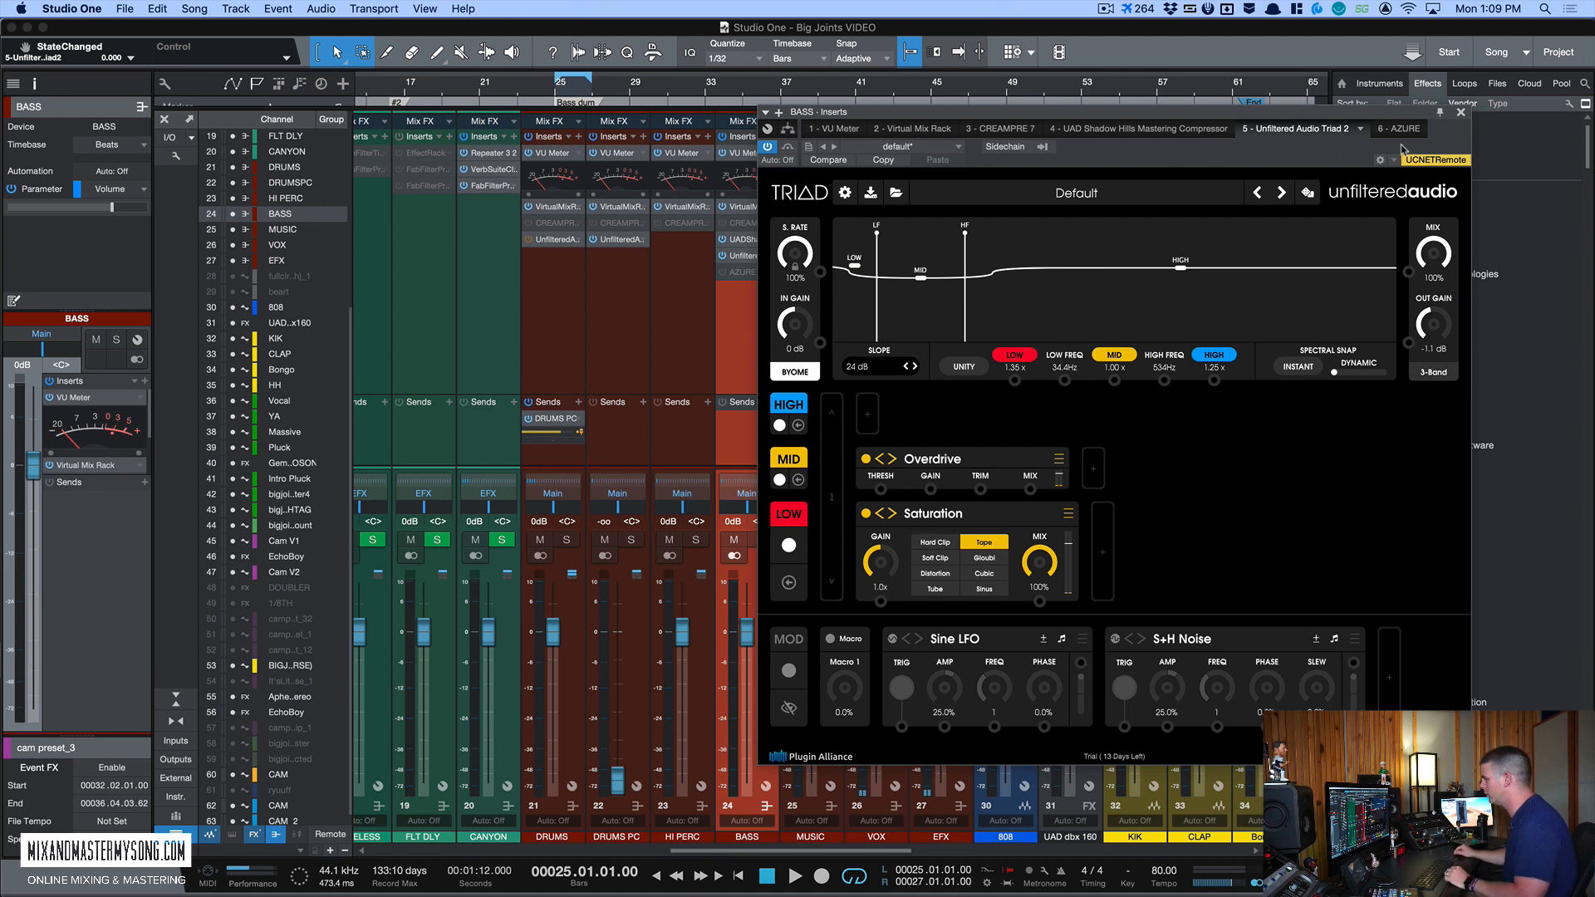
left_click(1461, 113)
scroll(759, 388, "right", 10)
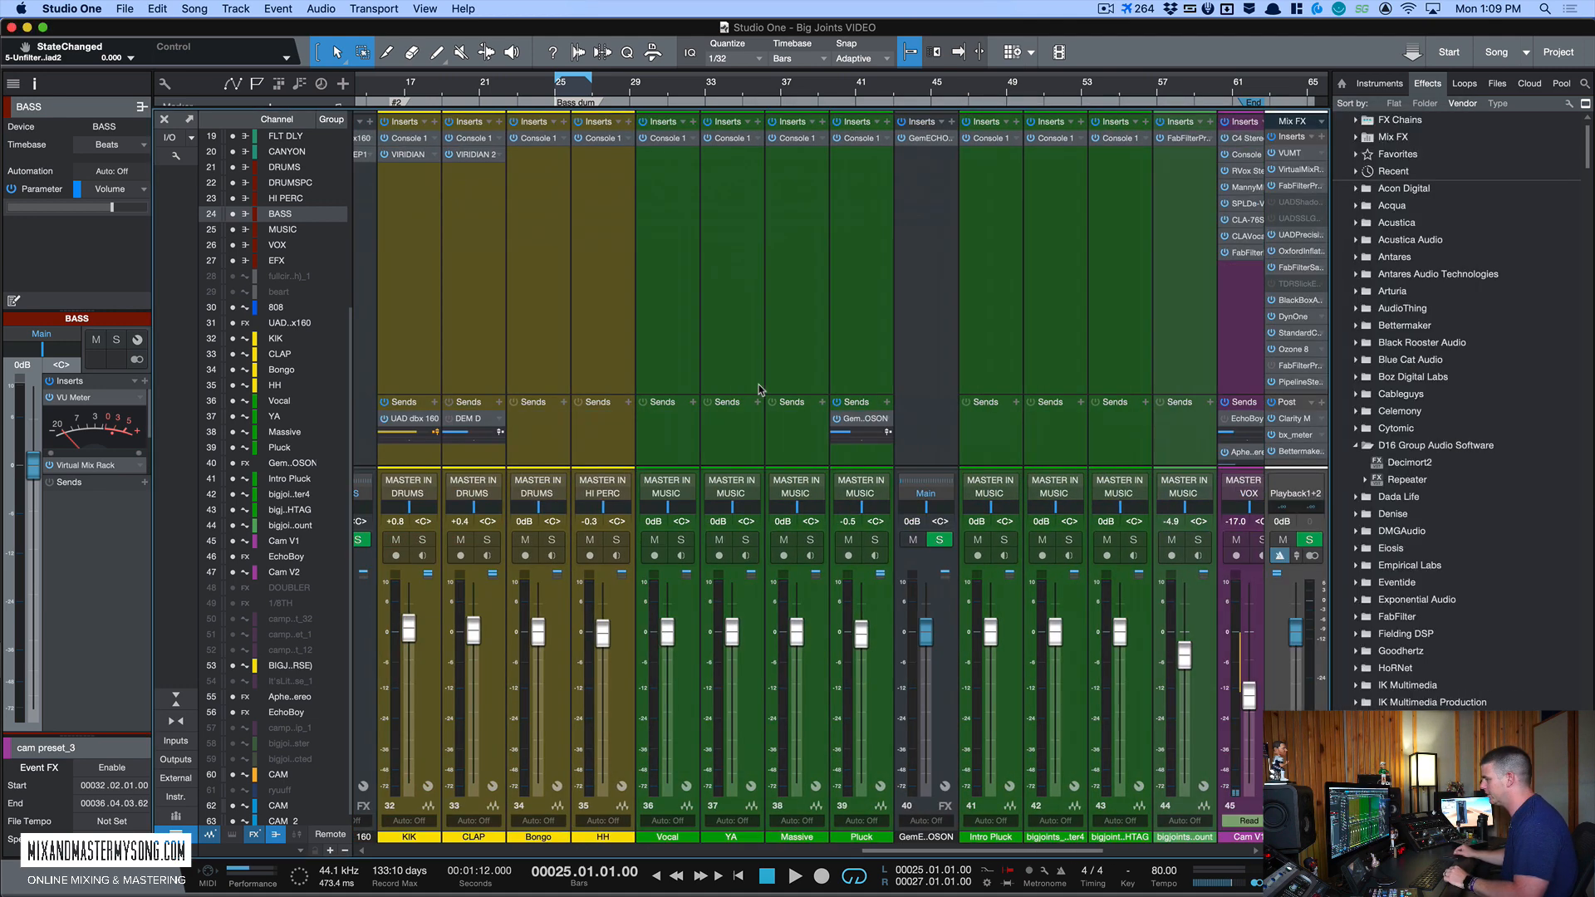
scroll(748, 457, "left", 7)
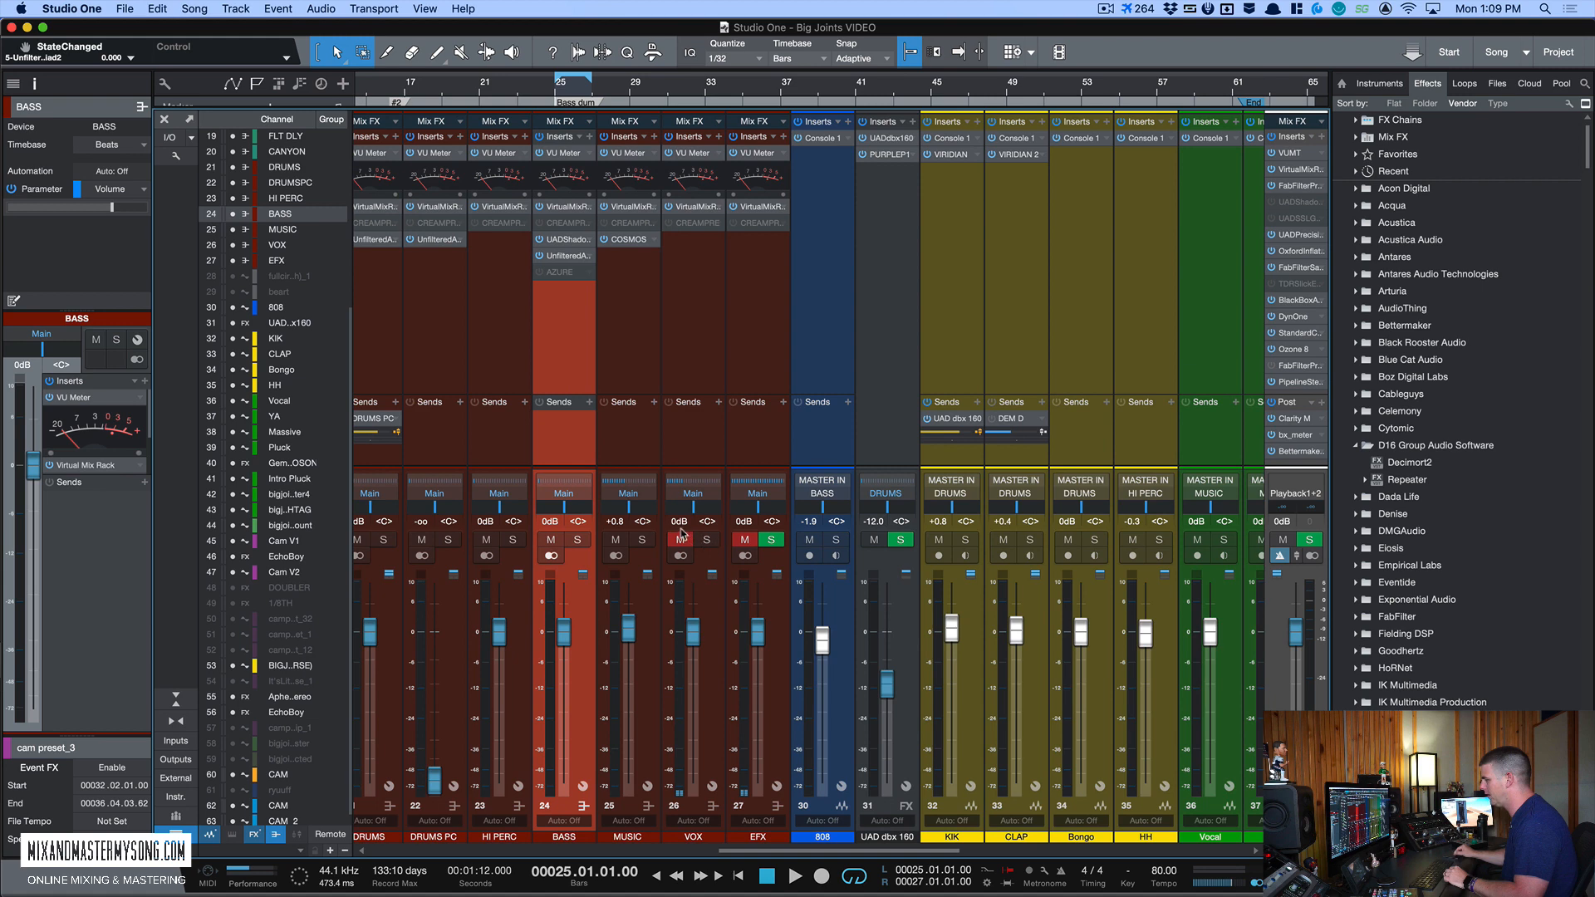
left_click(681, 539)
left_click(744, 539)
Step: Hide the mixer to show the arrangement and set the loop range to bars 33–37 at the Cam V2 clip
scroll(857, 405, "right", 5)
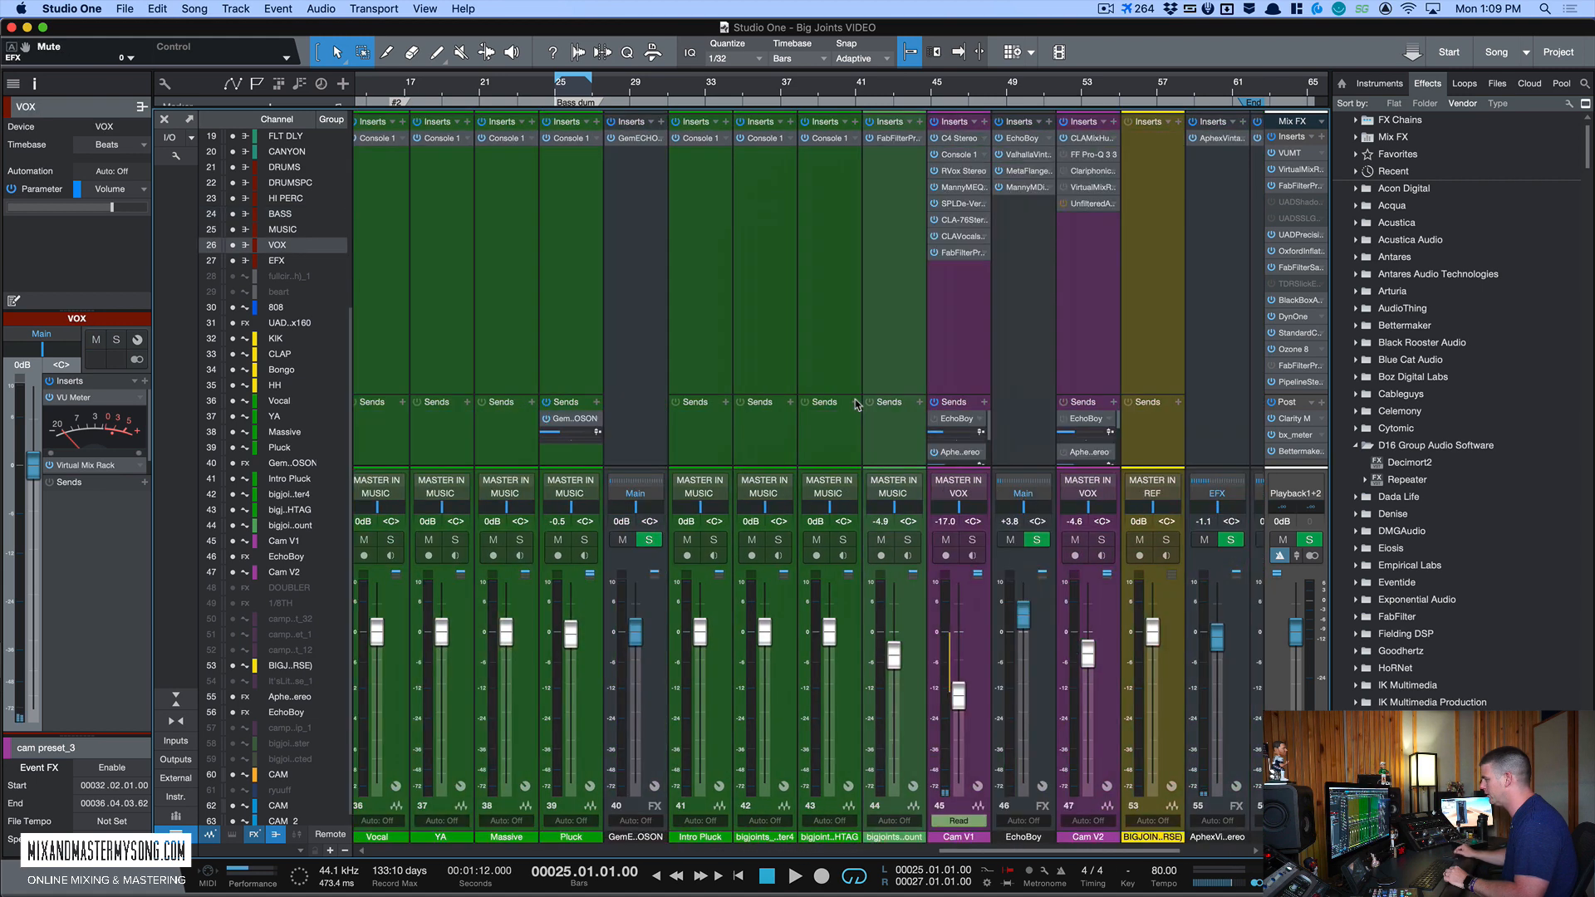
key("F3")
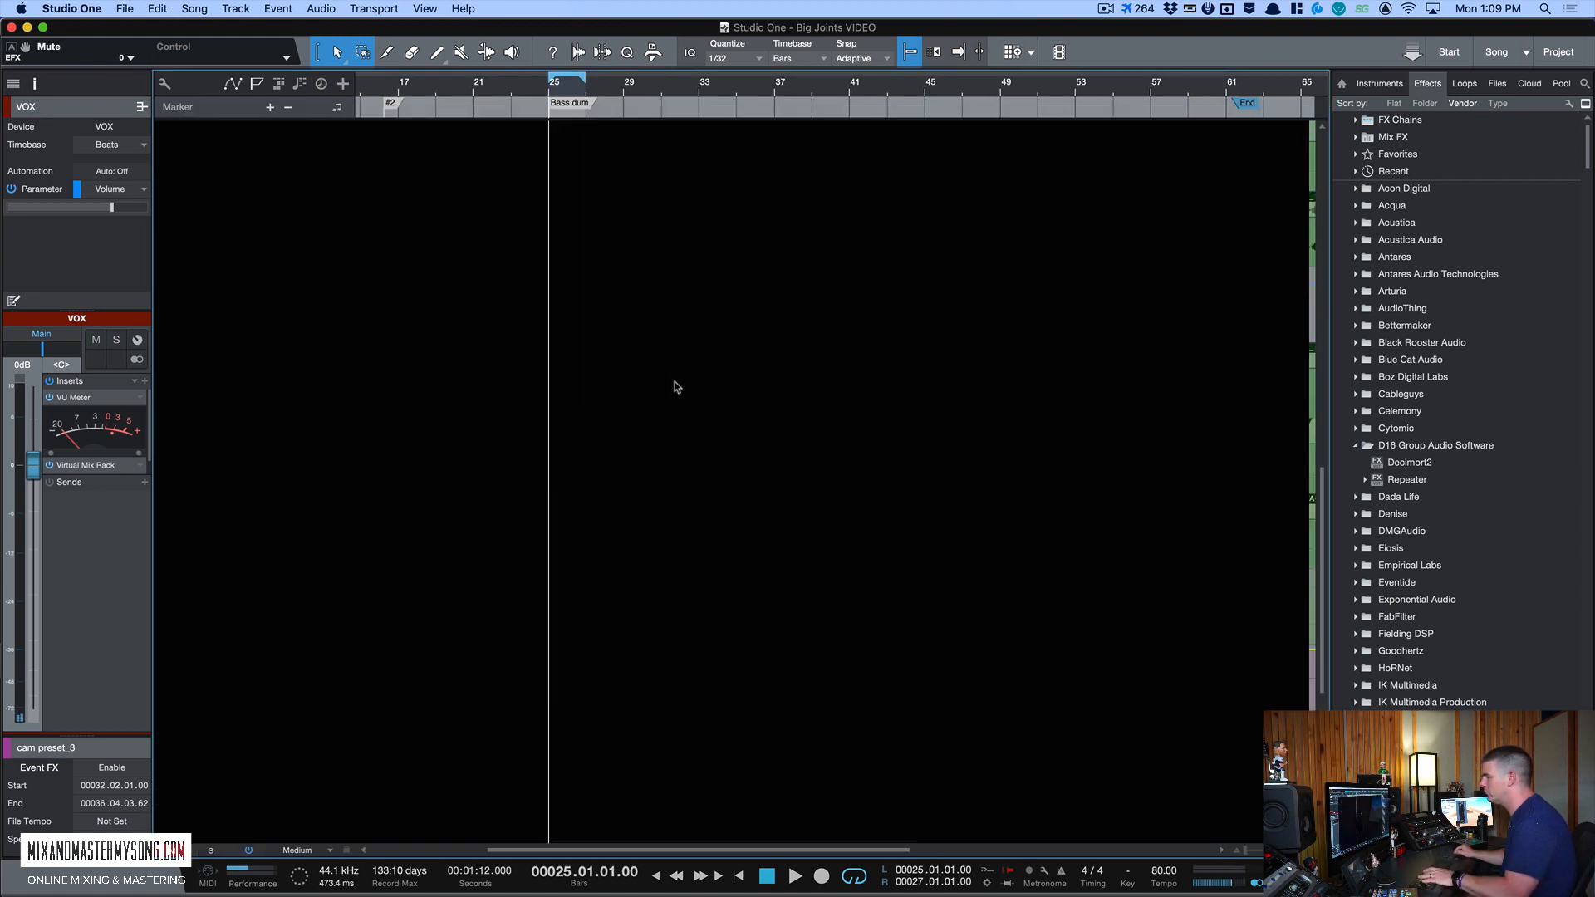
scroll(675, 386, "down", 5)
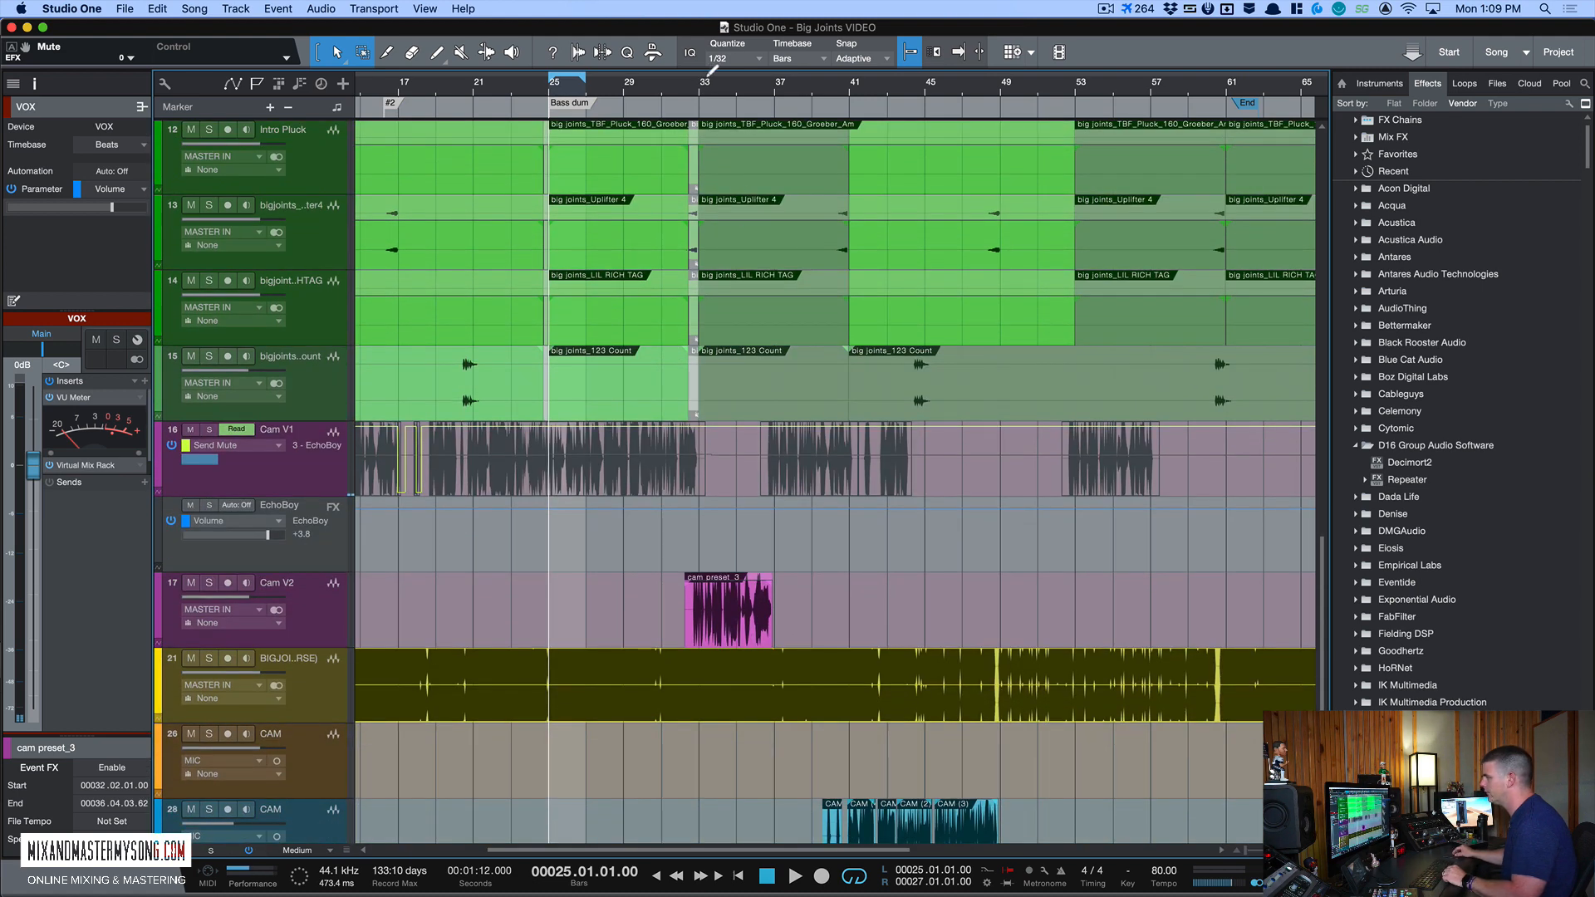
left_click_drag(712, 71, 781, 76)
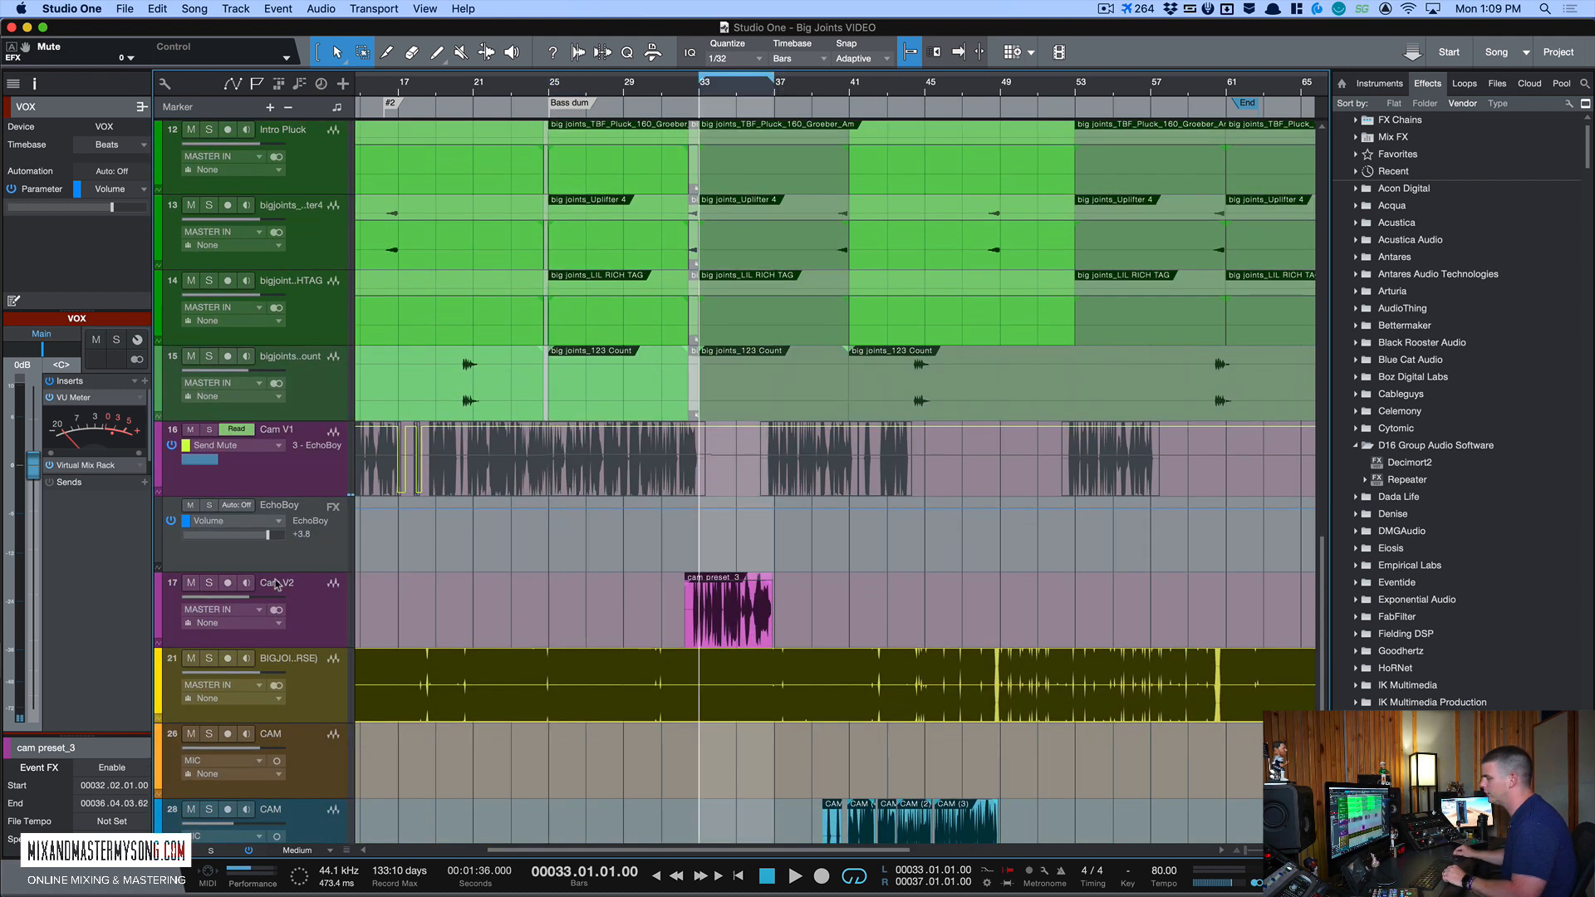
Step: Open the Cam V2 track's Unfiltered Audio Triad insert, then reposition and enlarge its window
left_click(327, 614)
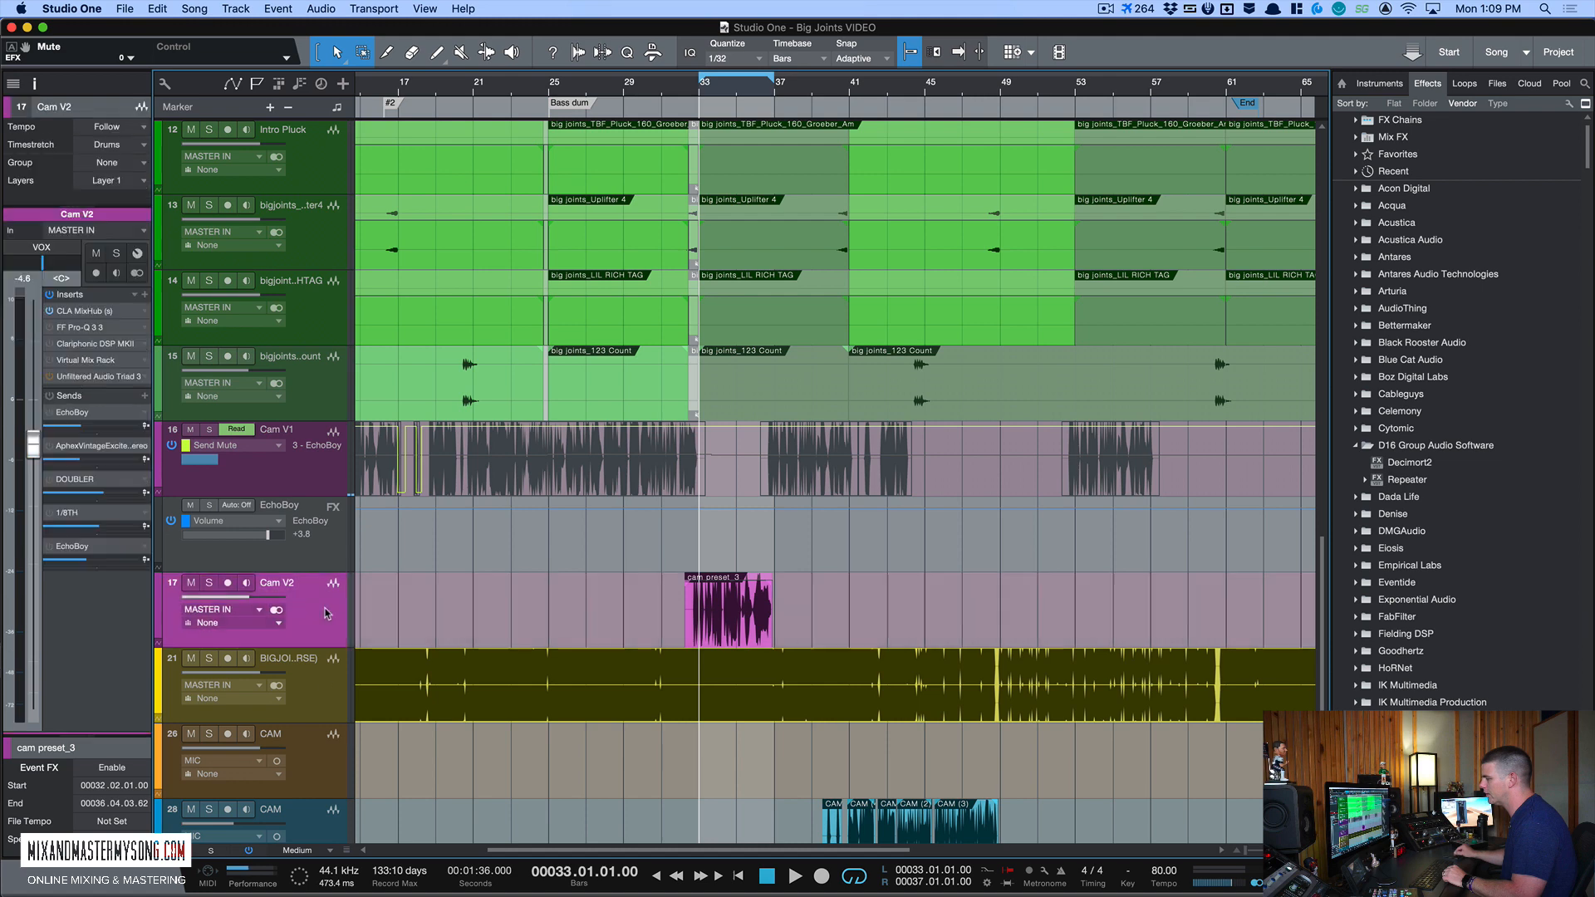
left_click(95, 377)
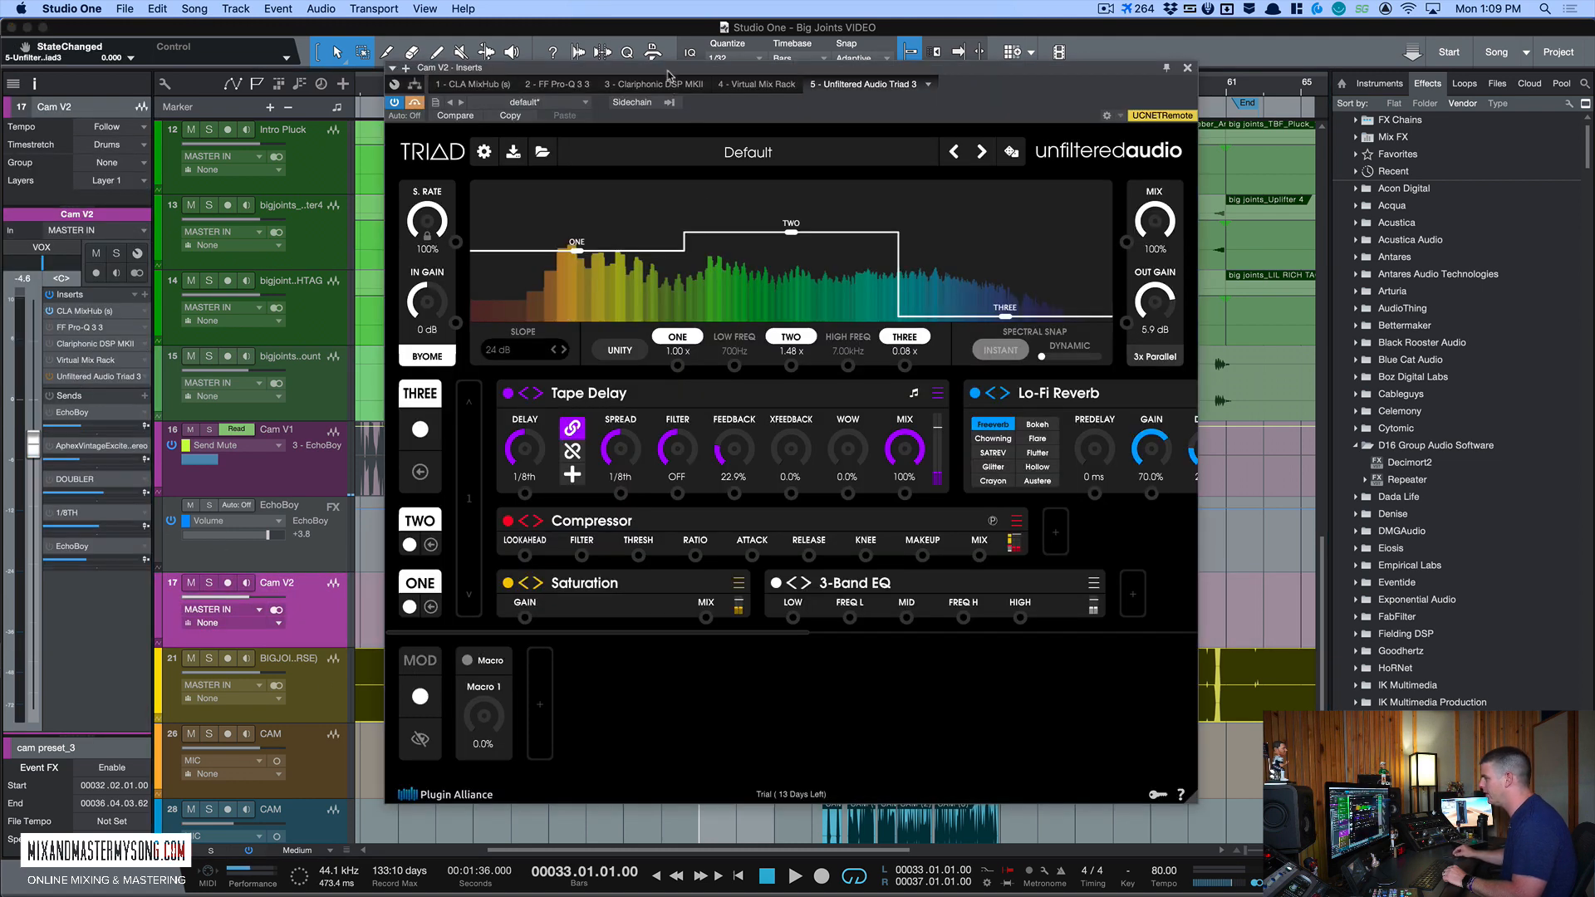
left_click_drag(668, 74, 715, 31)
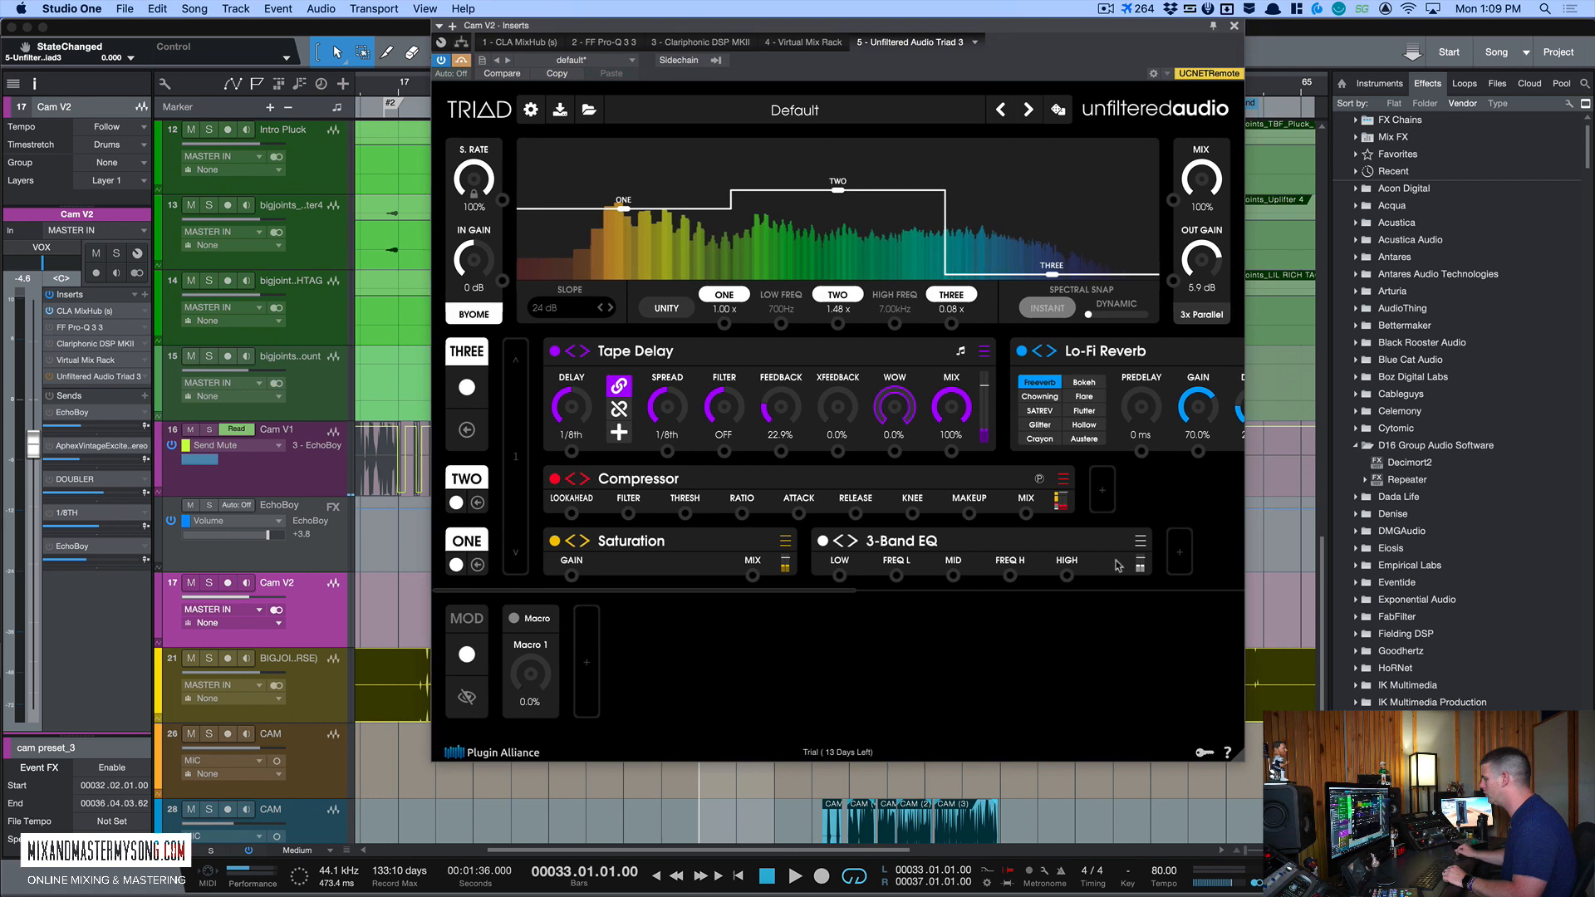
left_click_drag(1239, 756, 1277, 788)
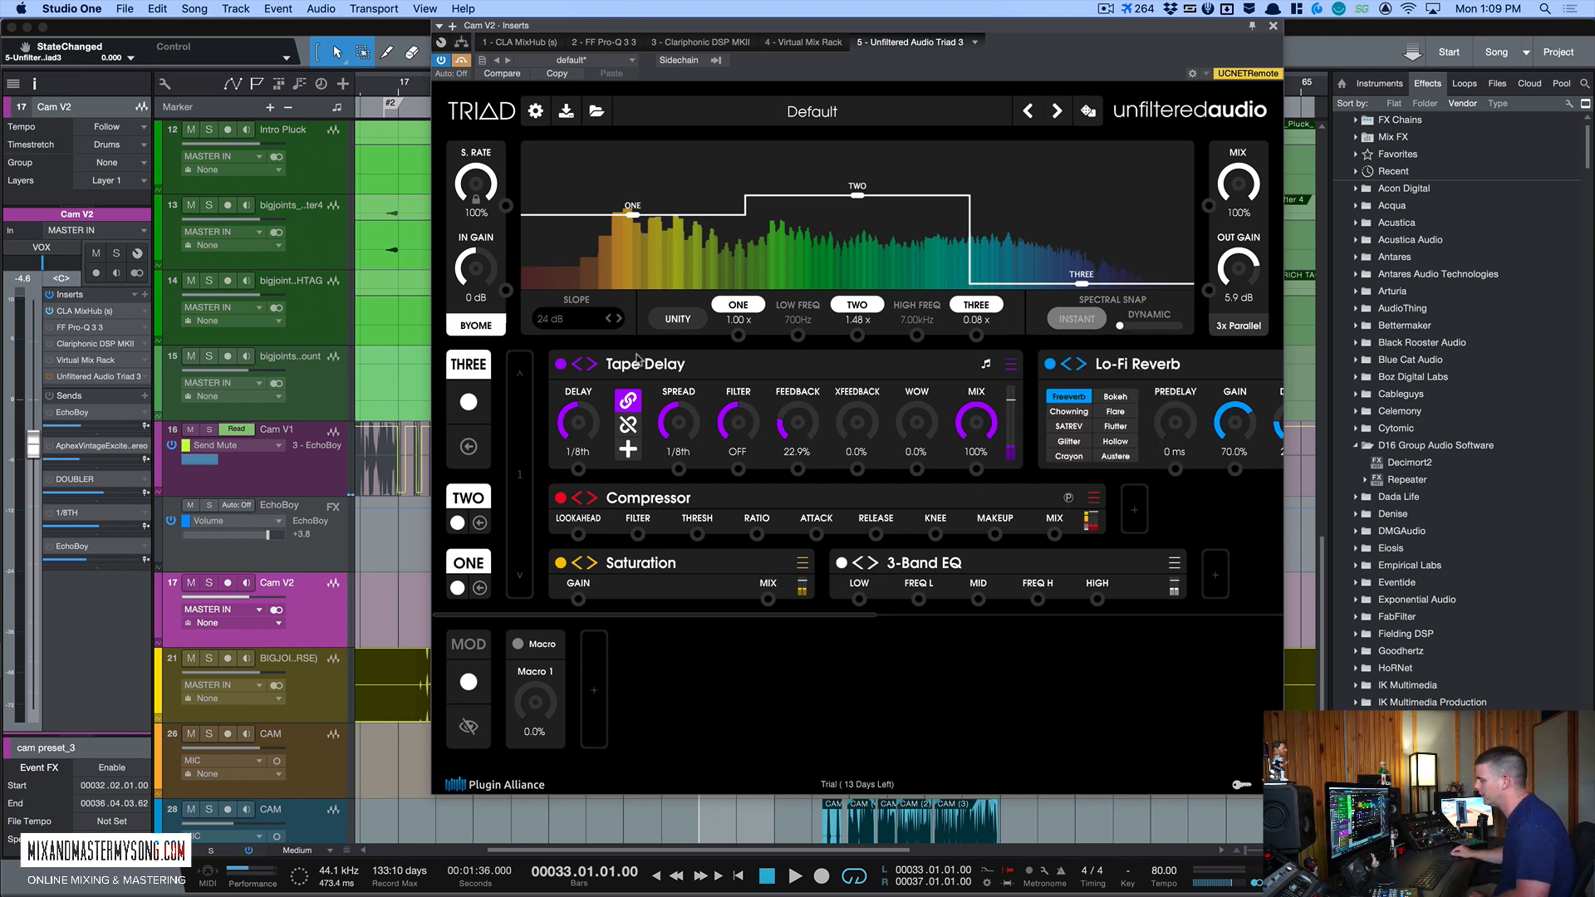
Step: Examine the vocal Triad's modules: Saturation and 3-Band EQ on ONE, Compressor on TWO, Tape Delay and Lo-Fi Reverb on THREE
left_click(650, 572)
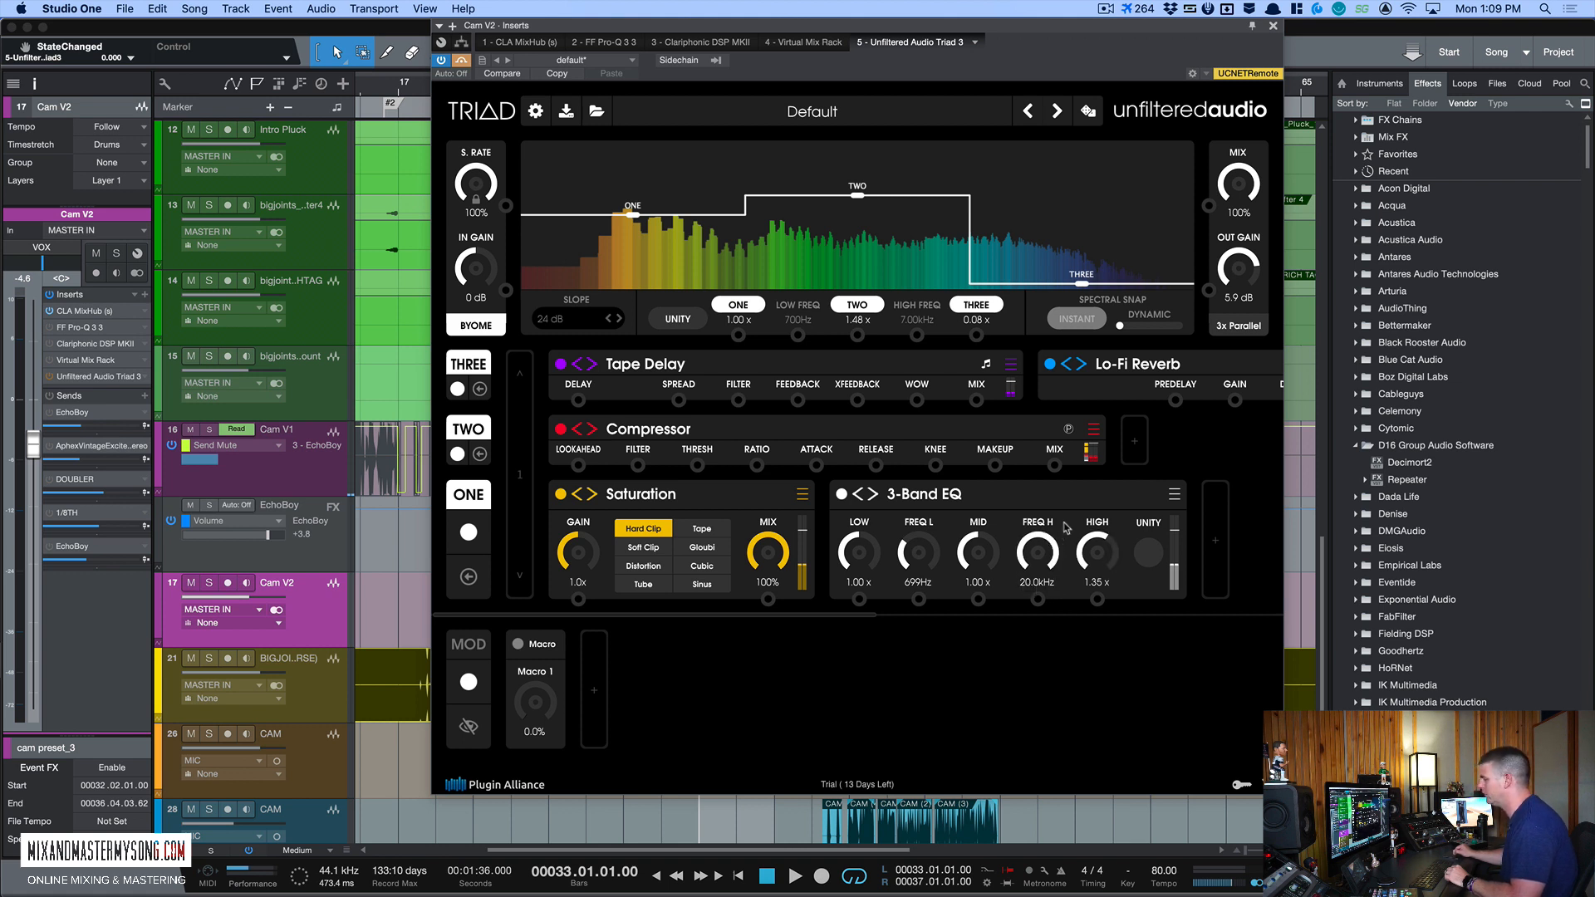
left_click(806, 434)
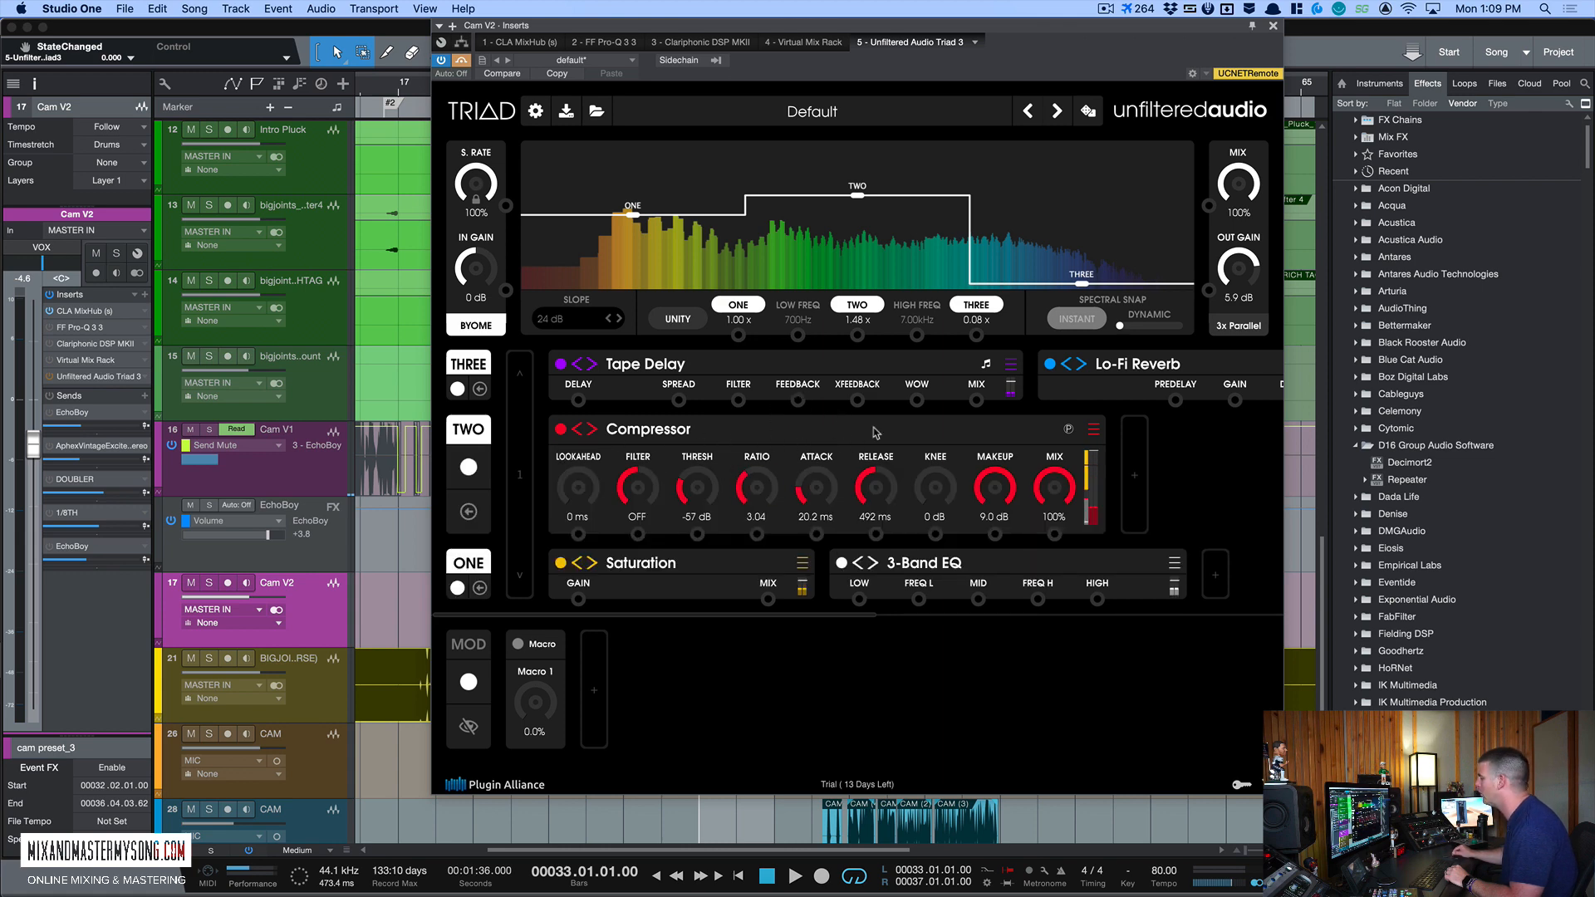
left_click(780, 371)
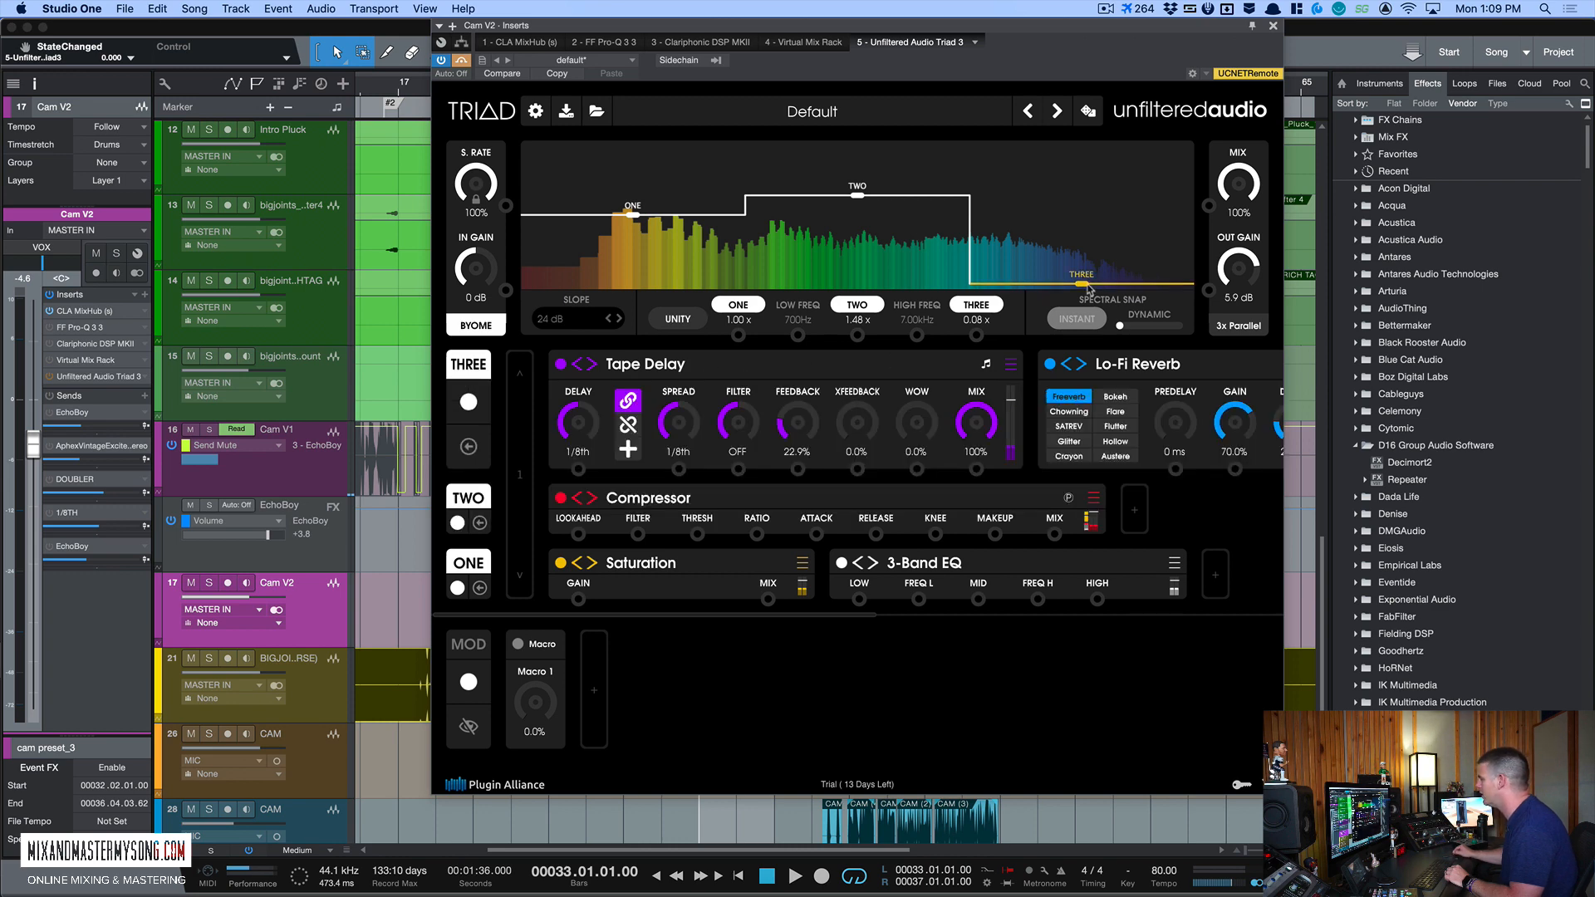
scroll(730, 373, "right", 10)
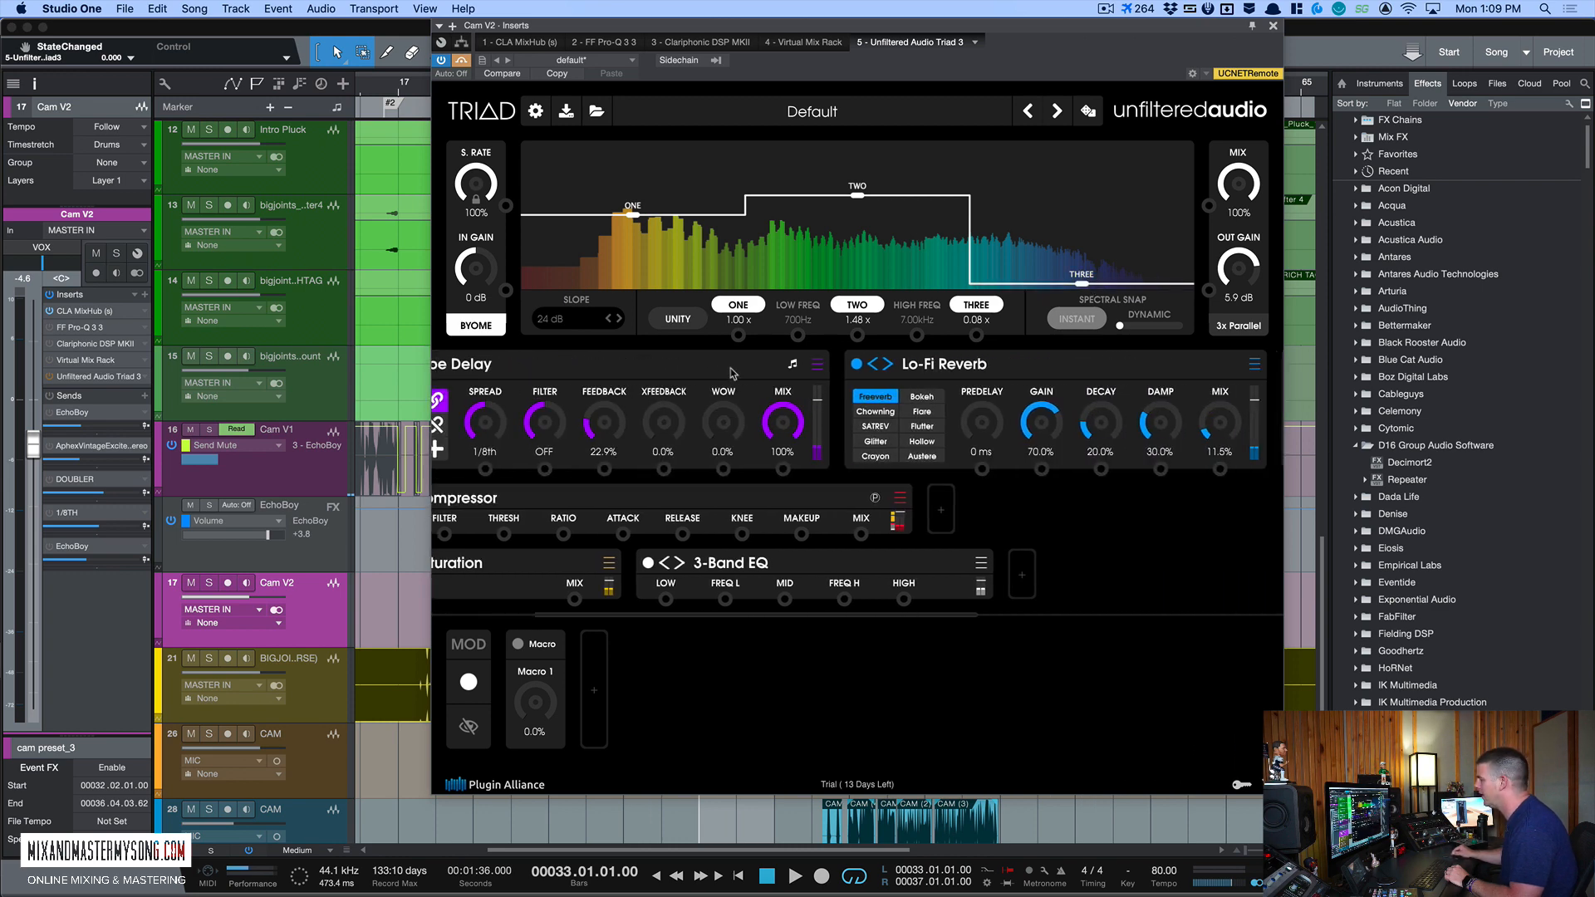
Step: Examine band THREE's full effect chain in the vocal Triad: Tape Delay, Lo-Fi Reverb, Overdrive and Basic Filter
scroll(818, 371, "right", 5)
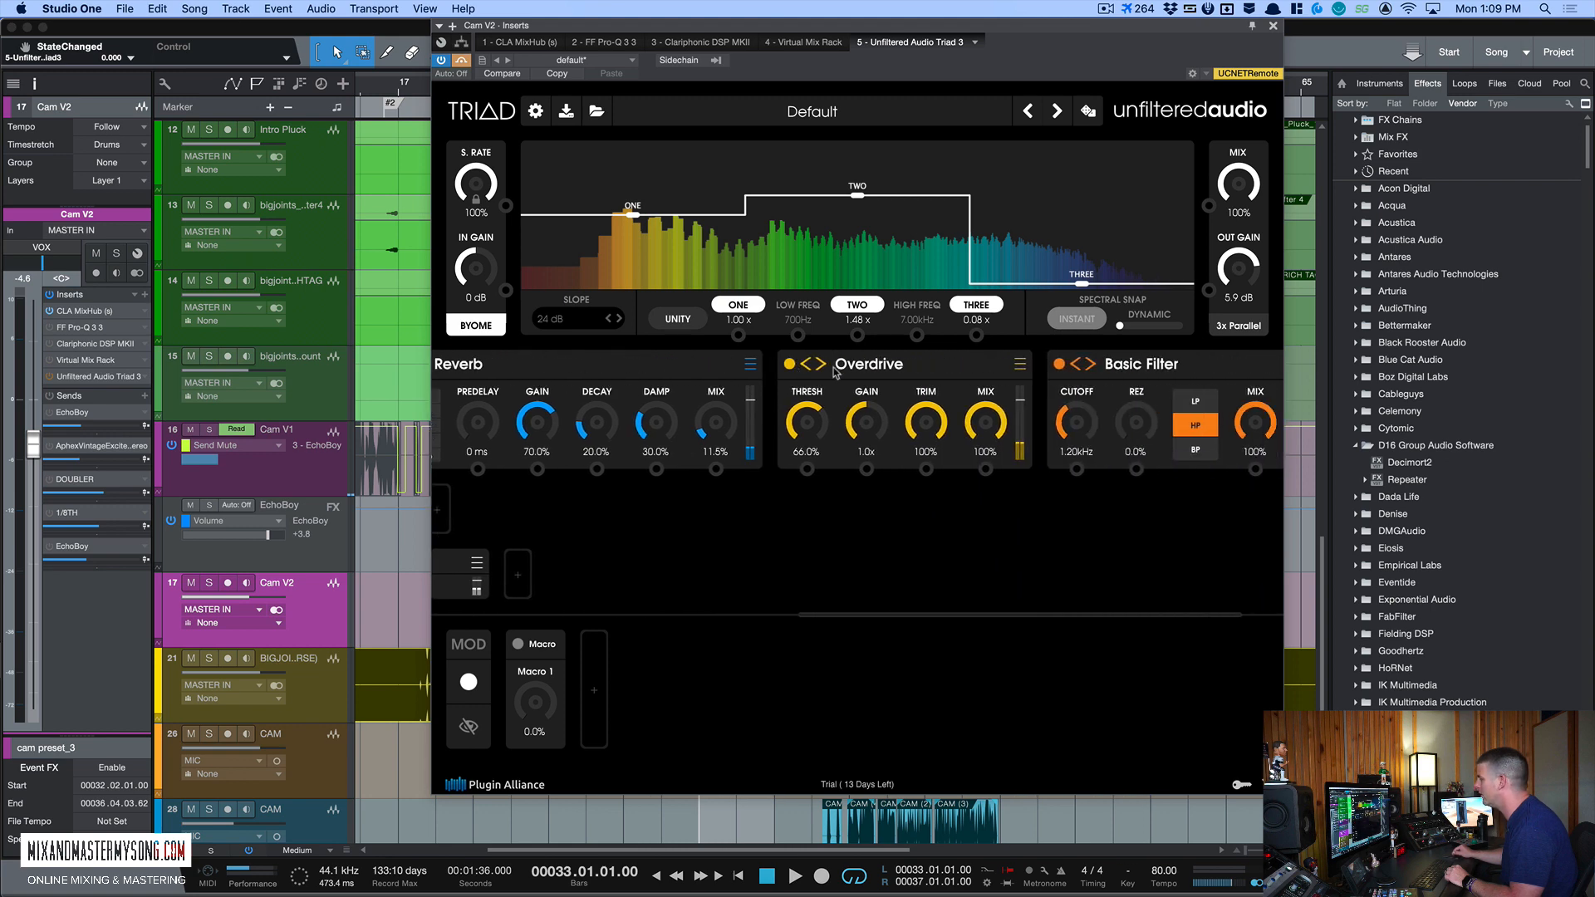
scroll(874, 371, "right", 2)
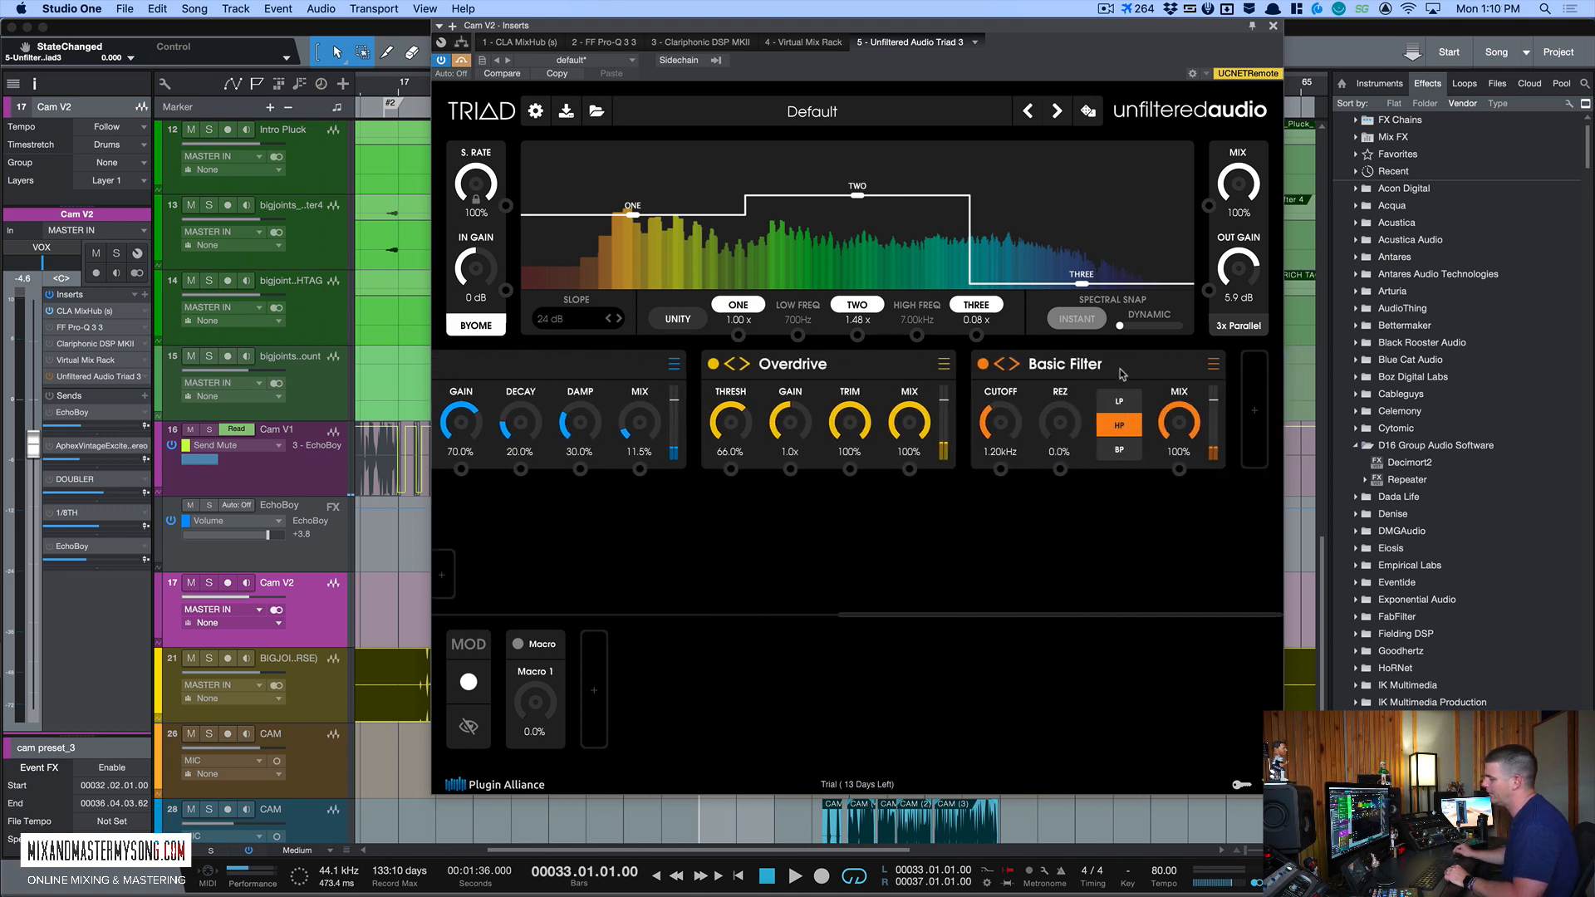
scroll(926, 368, "left", 14)
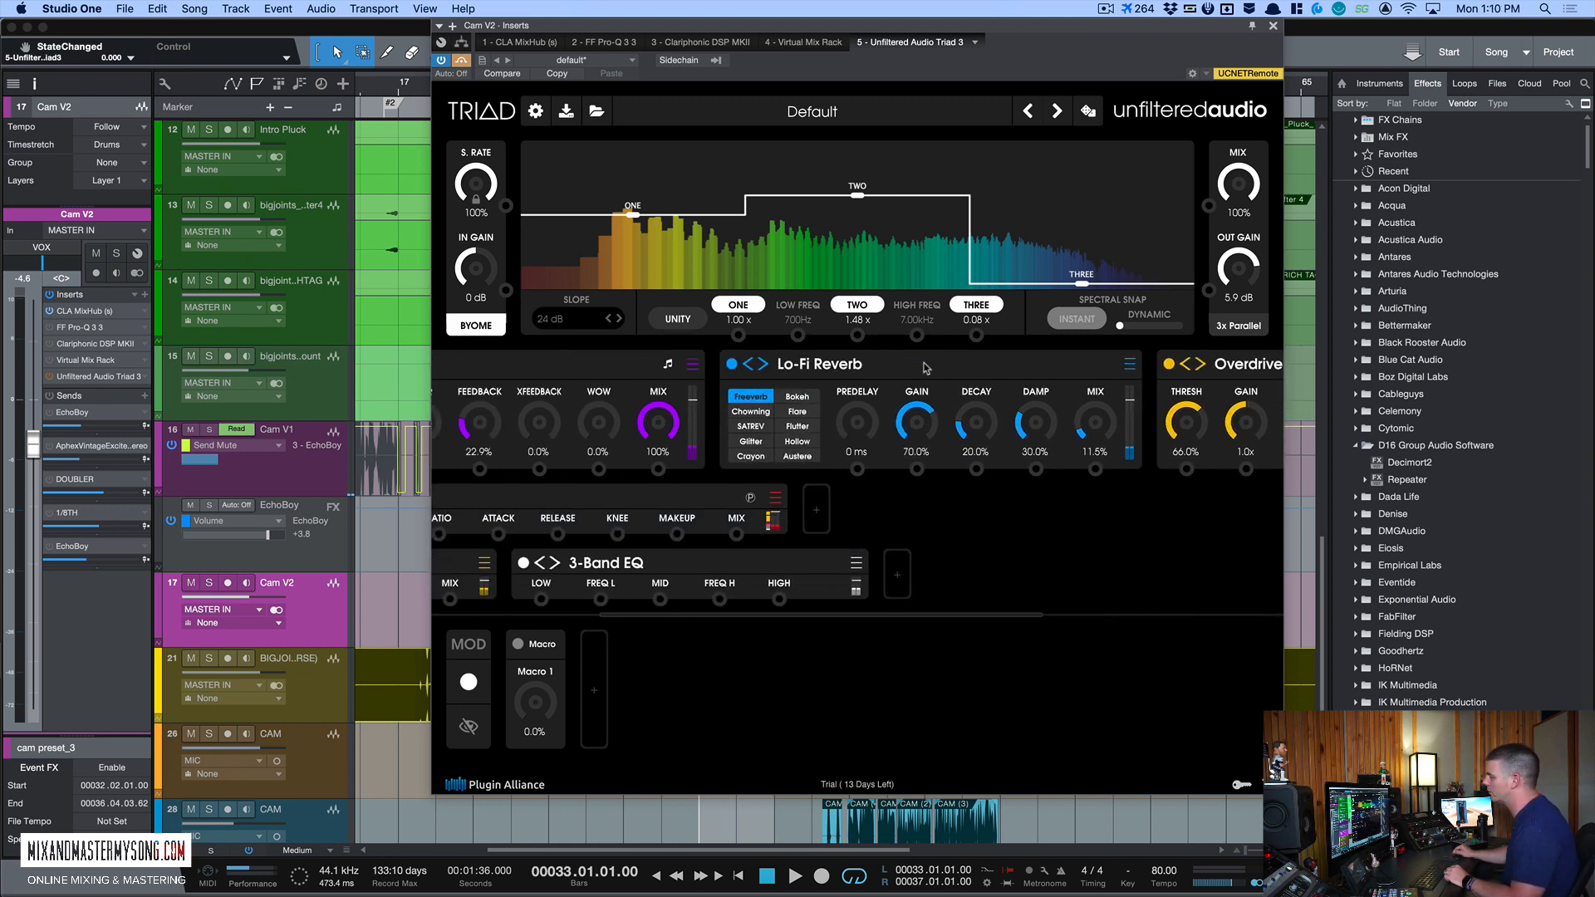
scroll(806, 365, "left", 3)
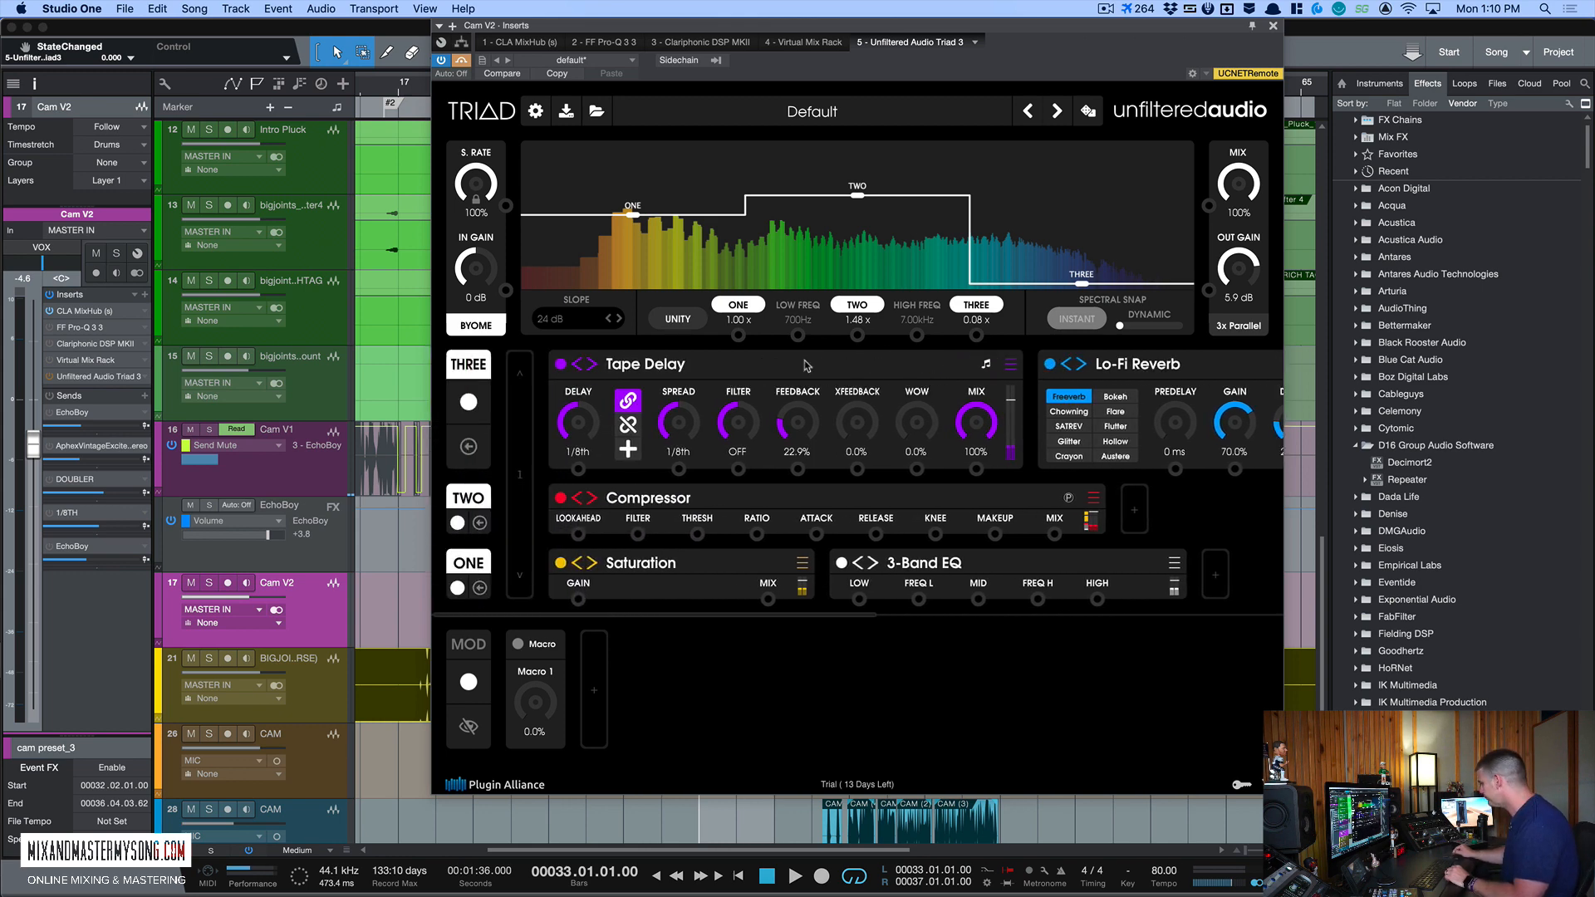
scroll(806, 365, "right", 2)
scroll(807, 366, "left", 2)
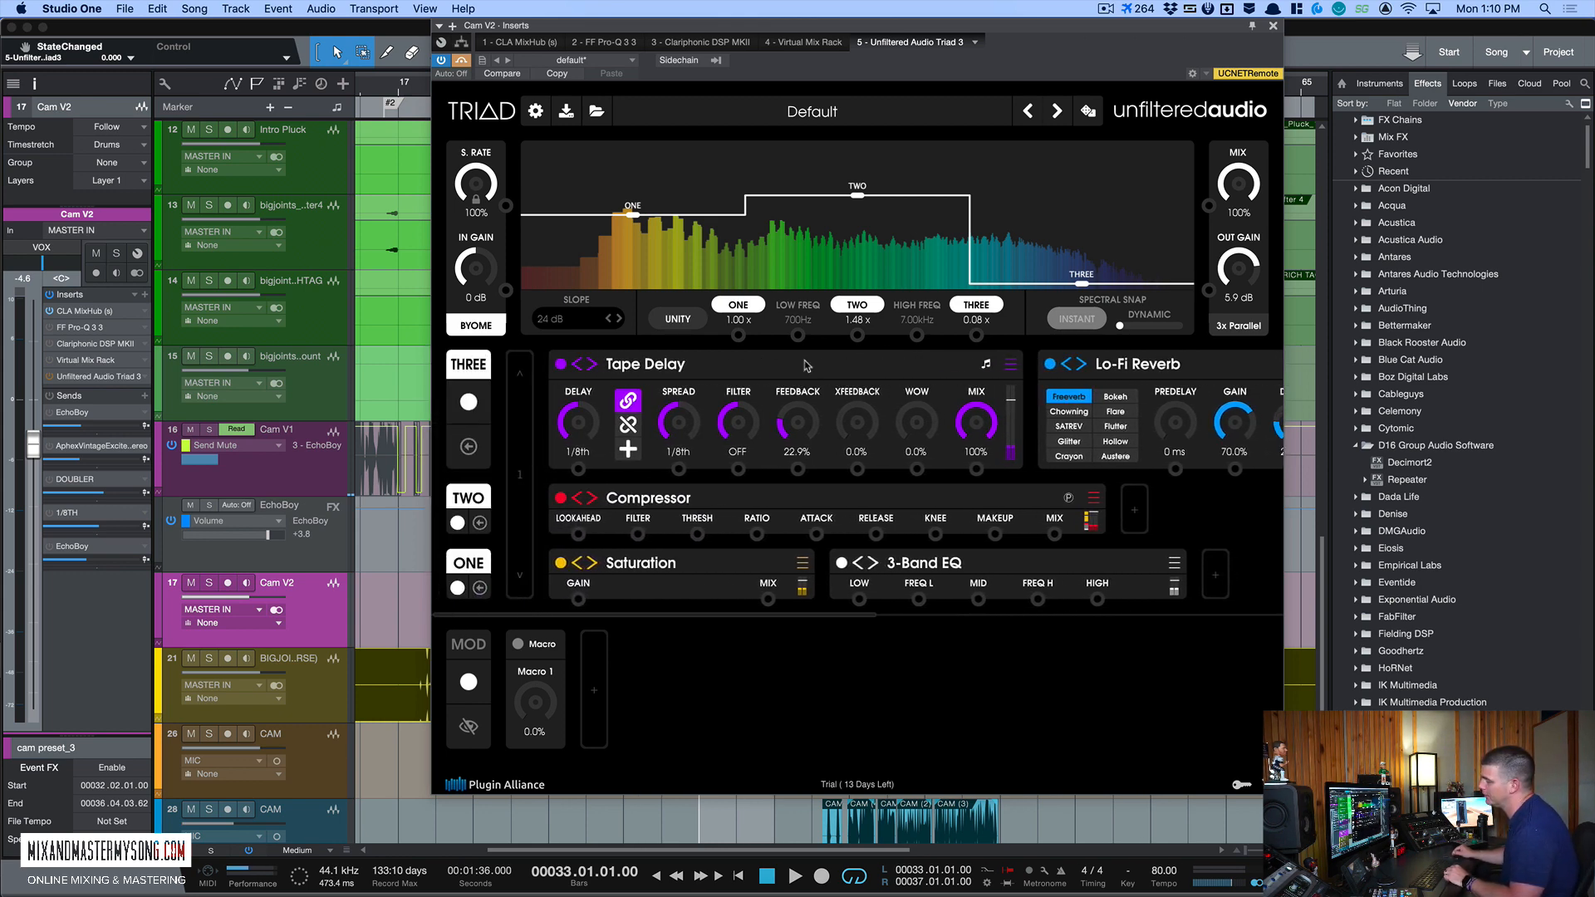
scroll(807, 365, "left", 1)
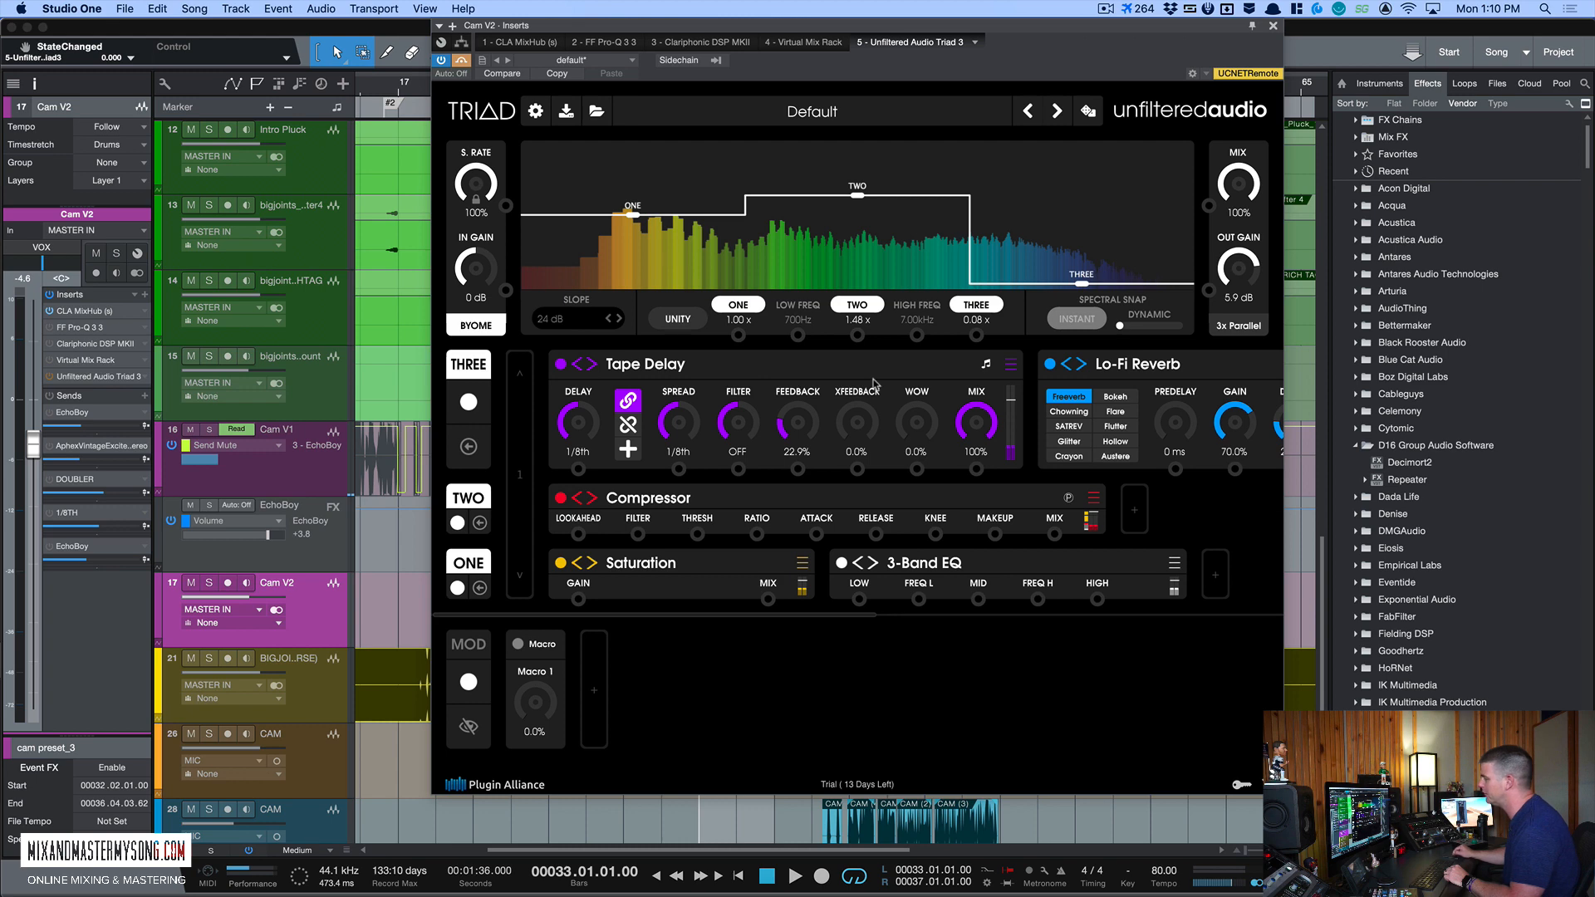
scroll(882, 368, "right", 5)
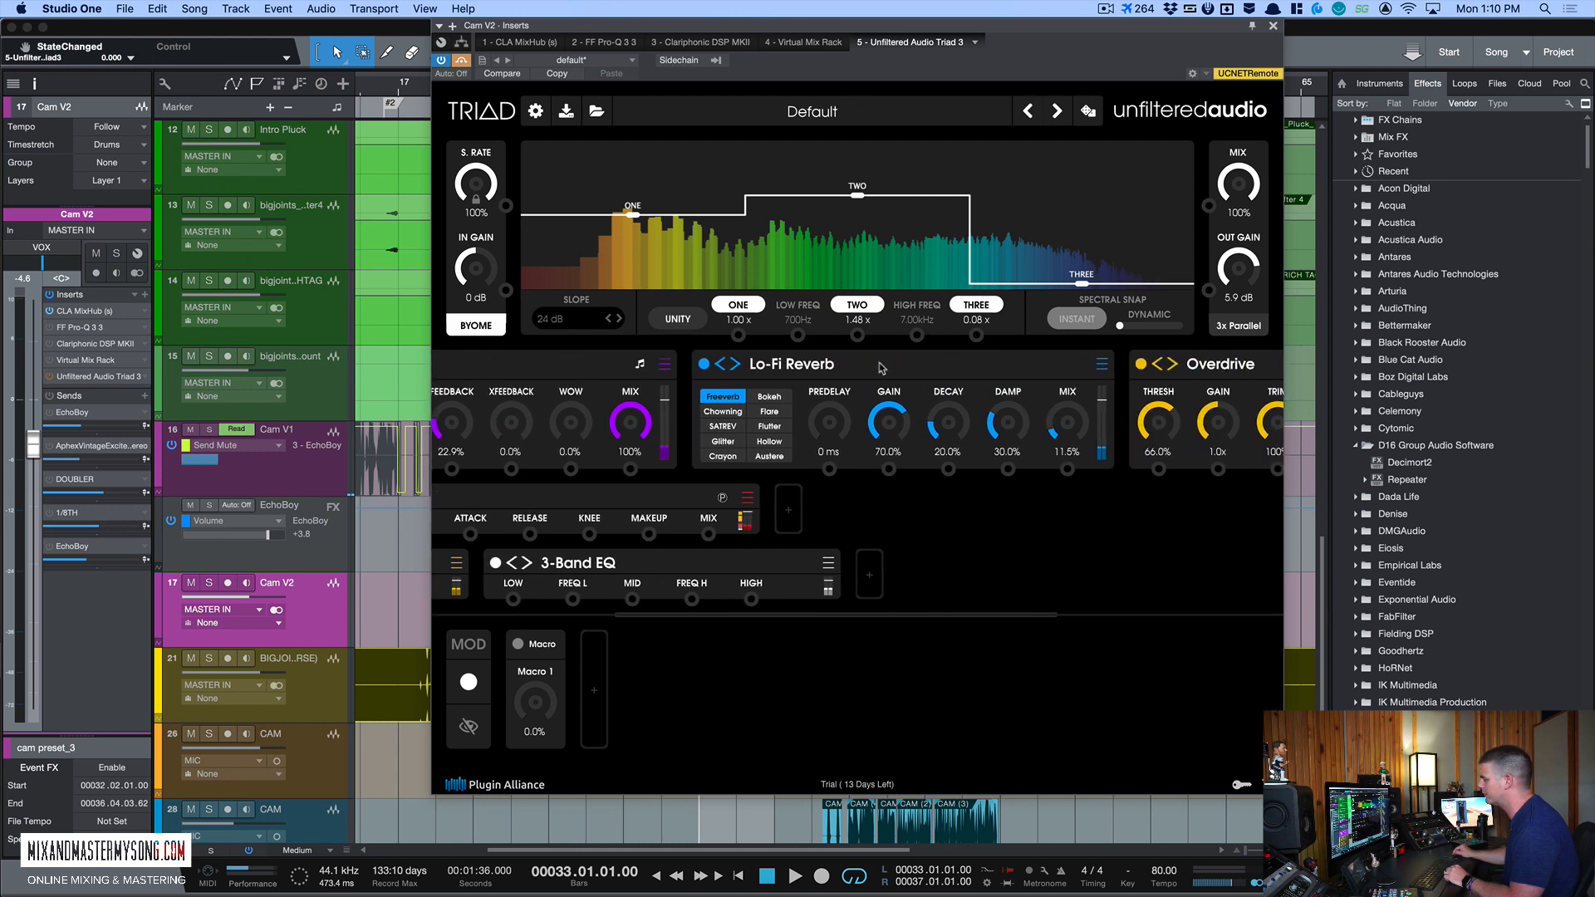
scroll(882, 368, "left", 5)
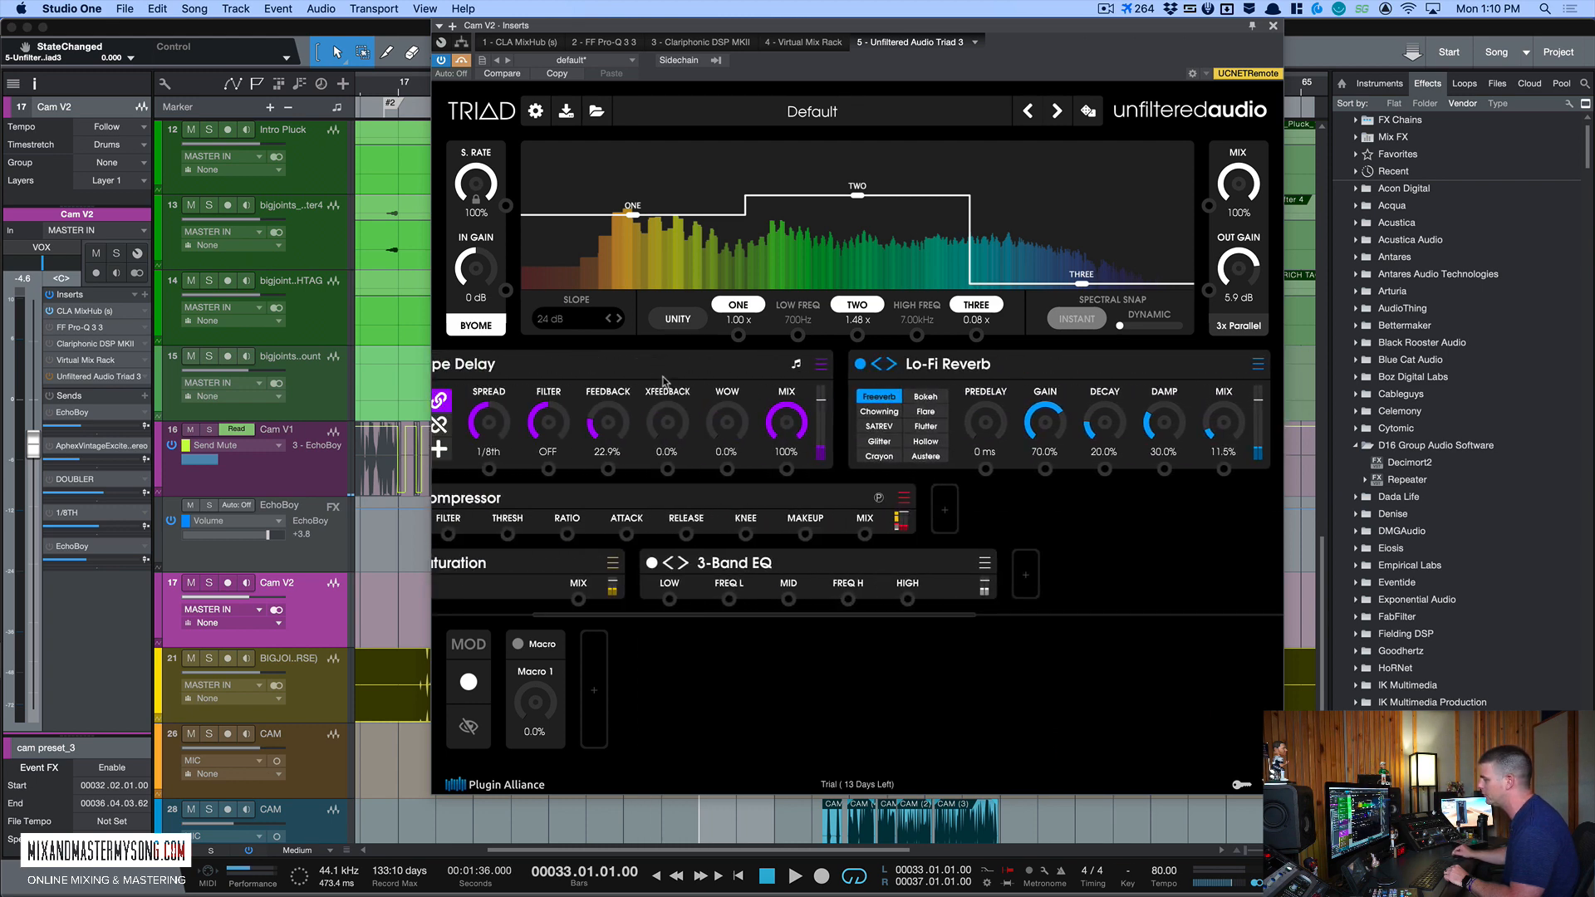
scroll(659, 359, "left", 3)
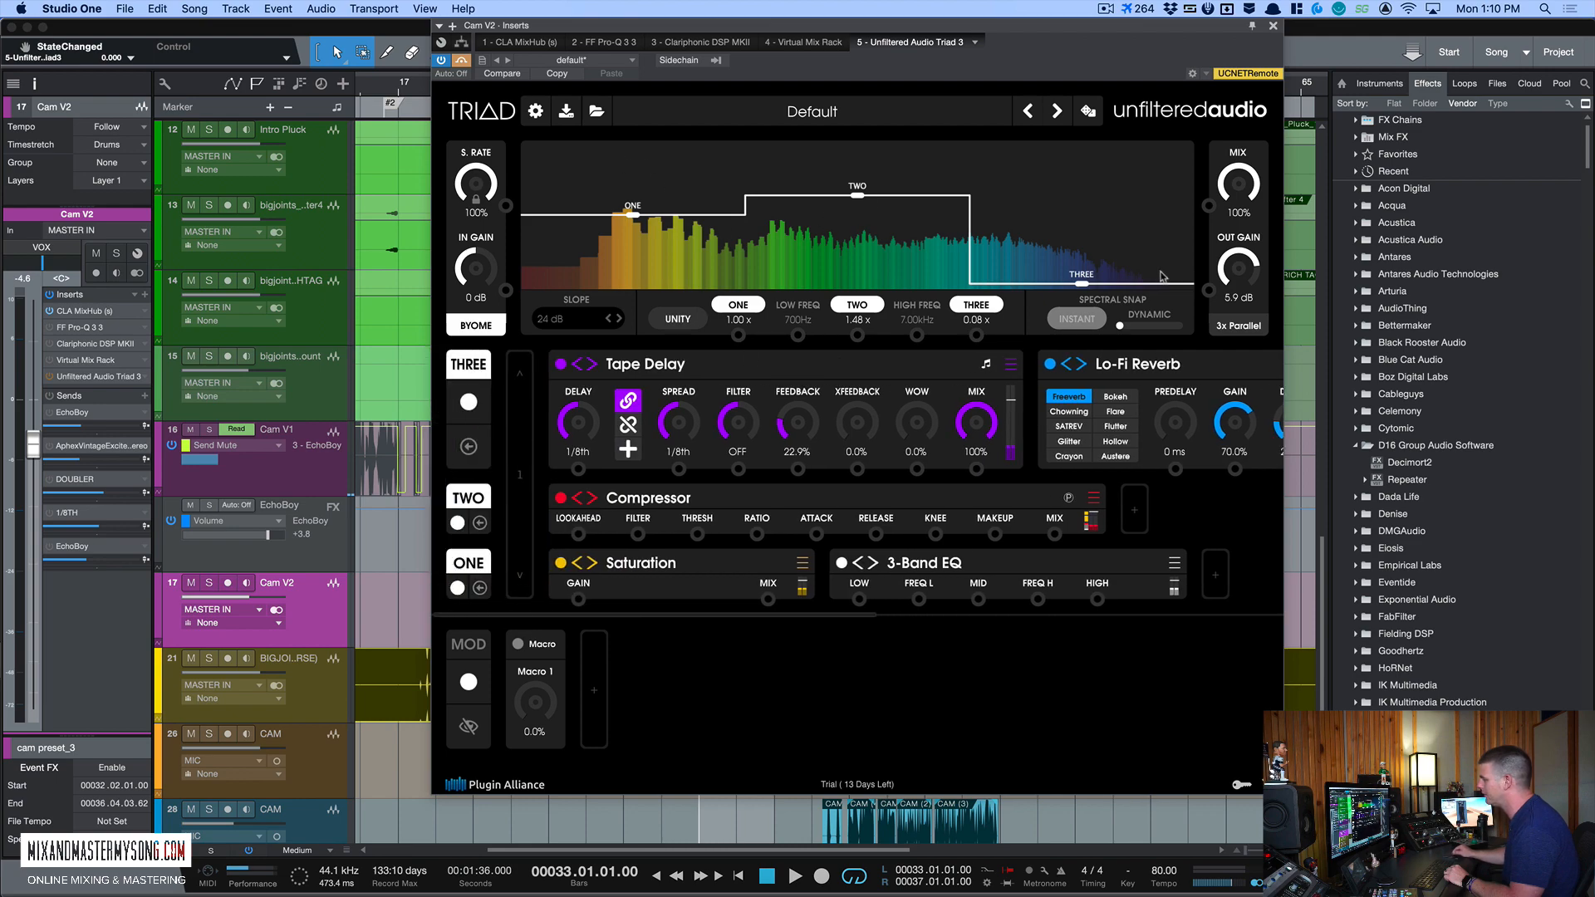
Step: Solo the Cam V2 track, audition its loop with Triad bypassed, and reposition the plug-in window over the arrangement
left_click_drag(866, 34, 893, 53)
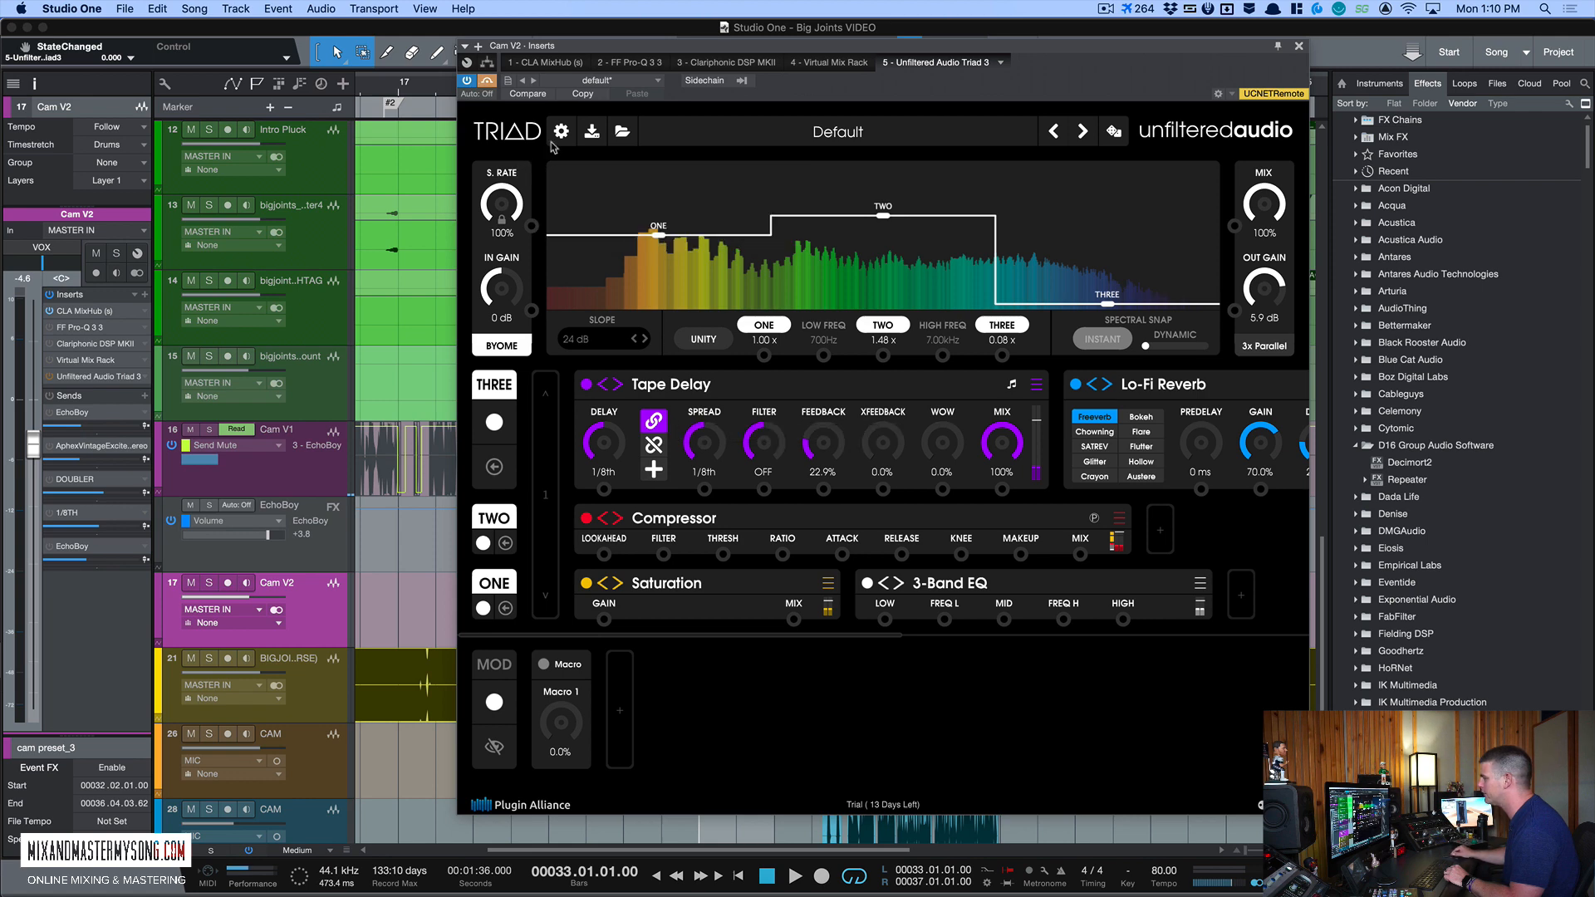
key("space")
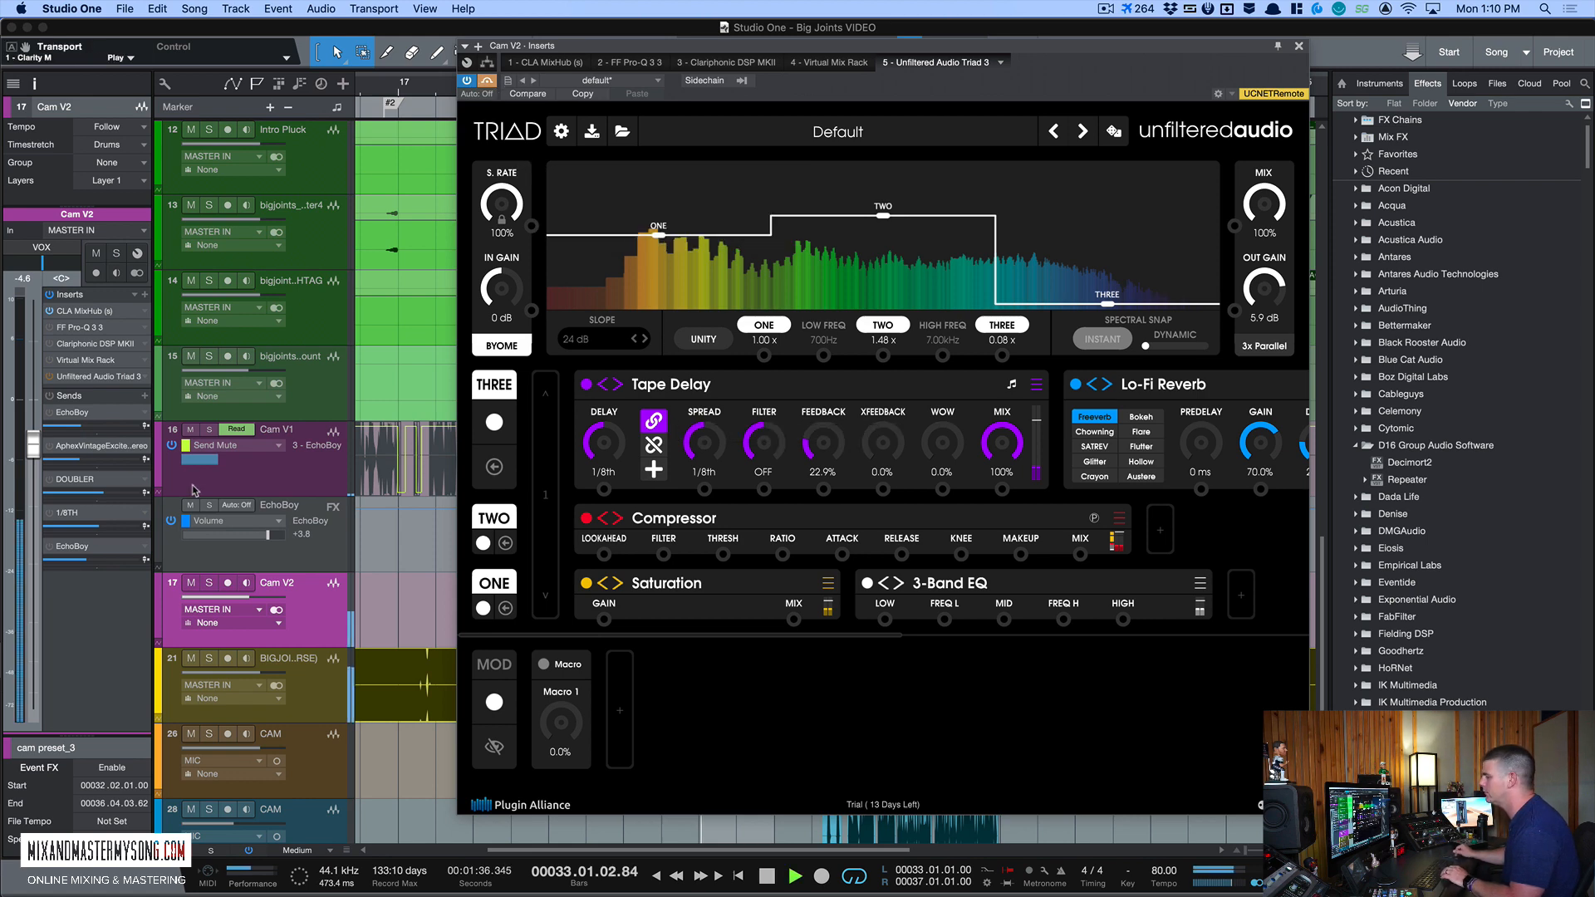
key("space")
key("s")
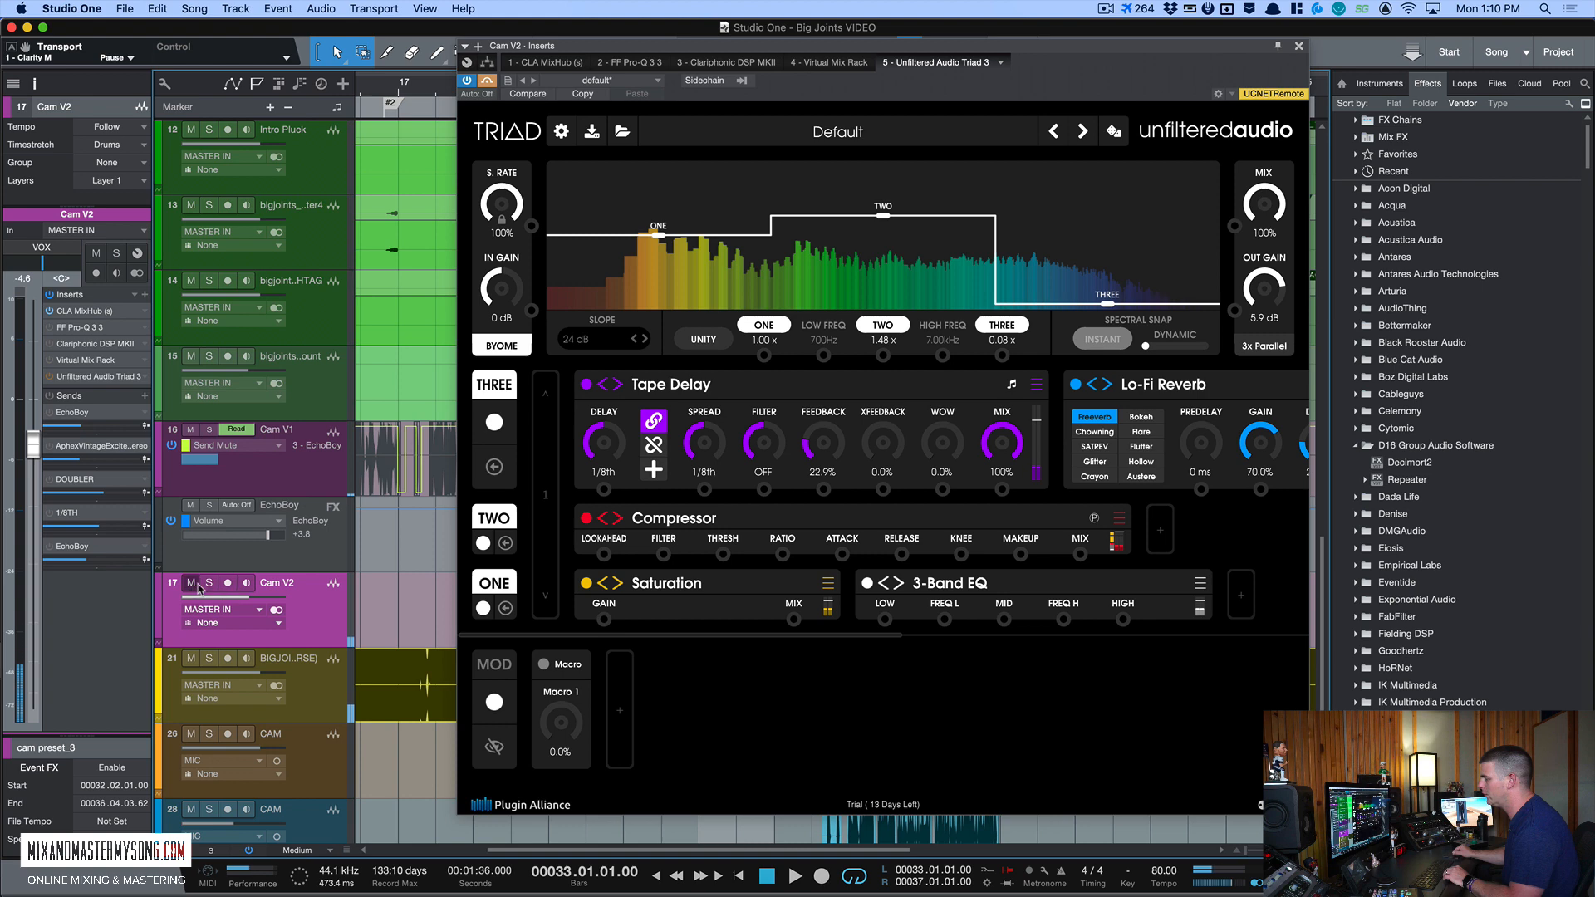
key("space")
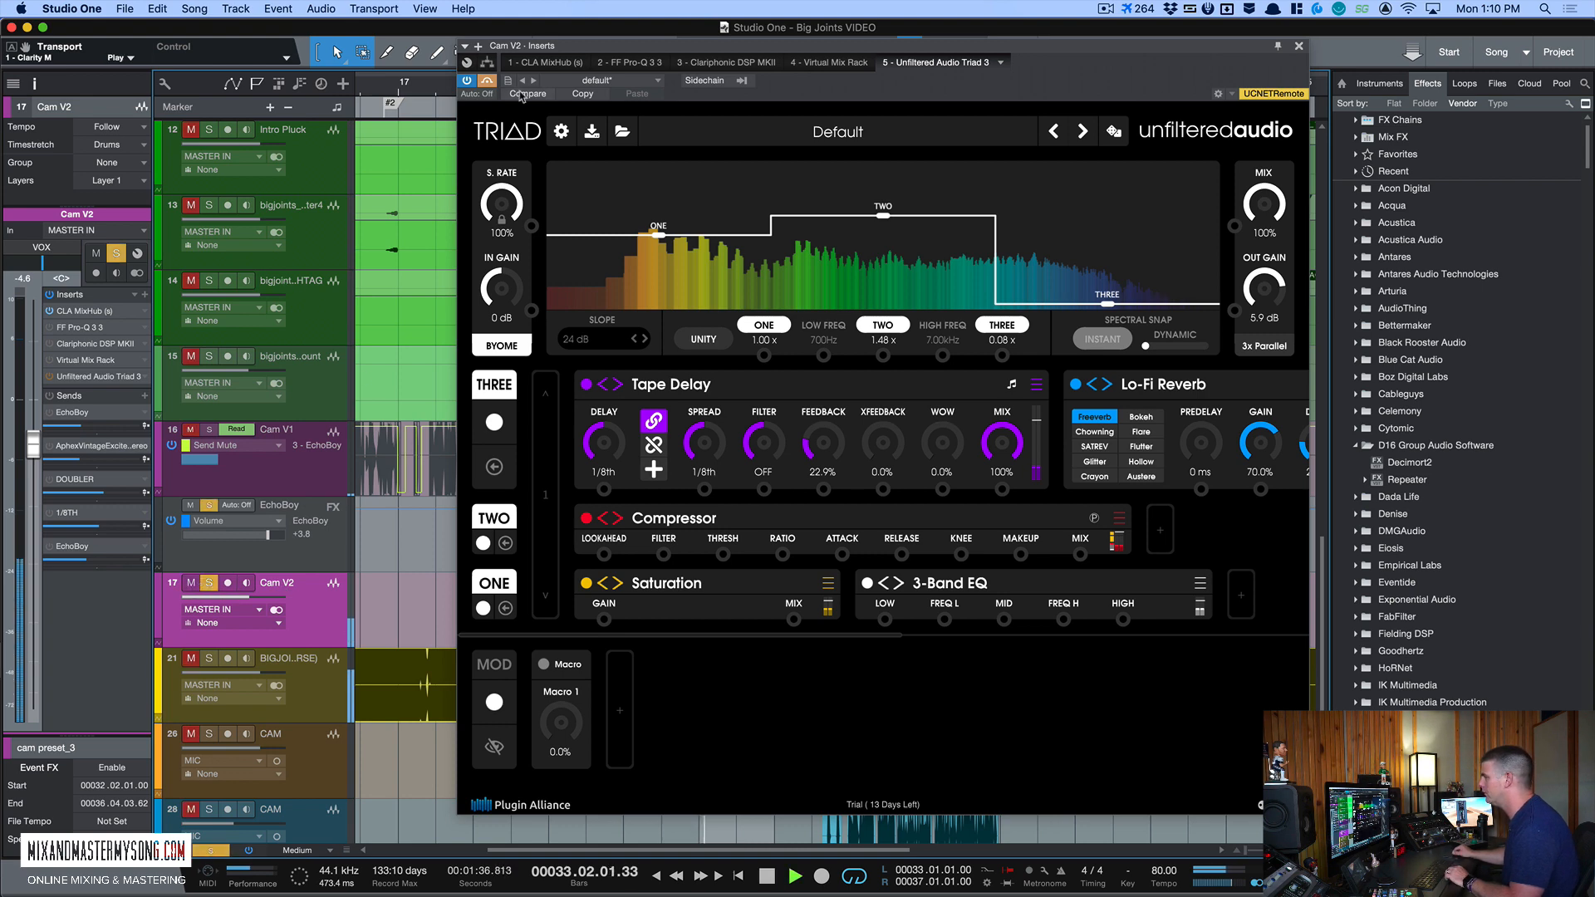
mouse_move(568, 50)
left_mouse_down()
mouse_move(695, 37)
mouse_move(545, 43)
left_mouse_up()
key("space")
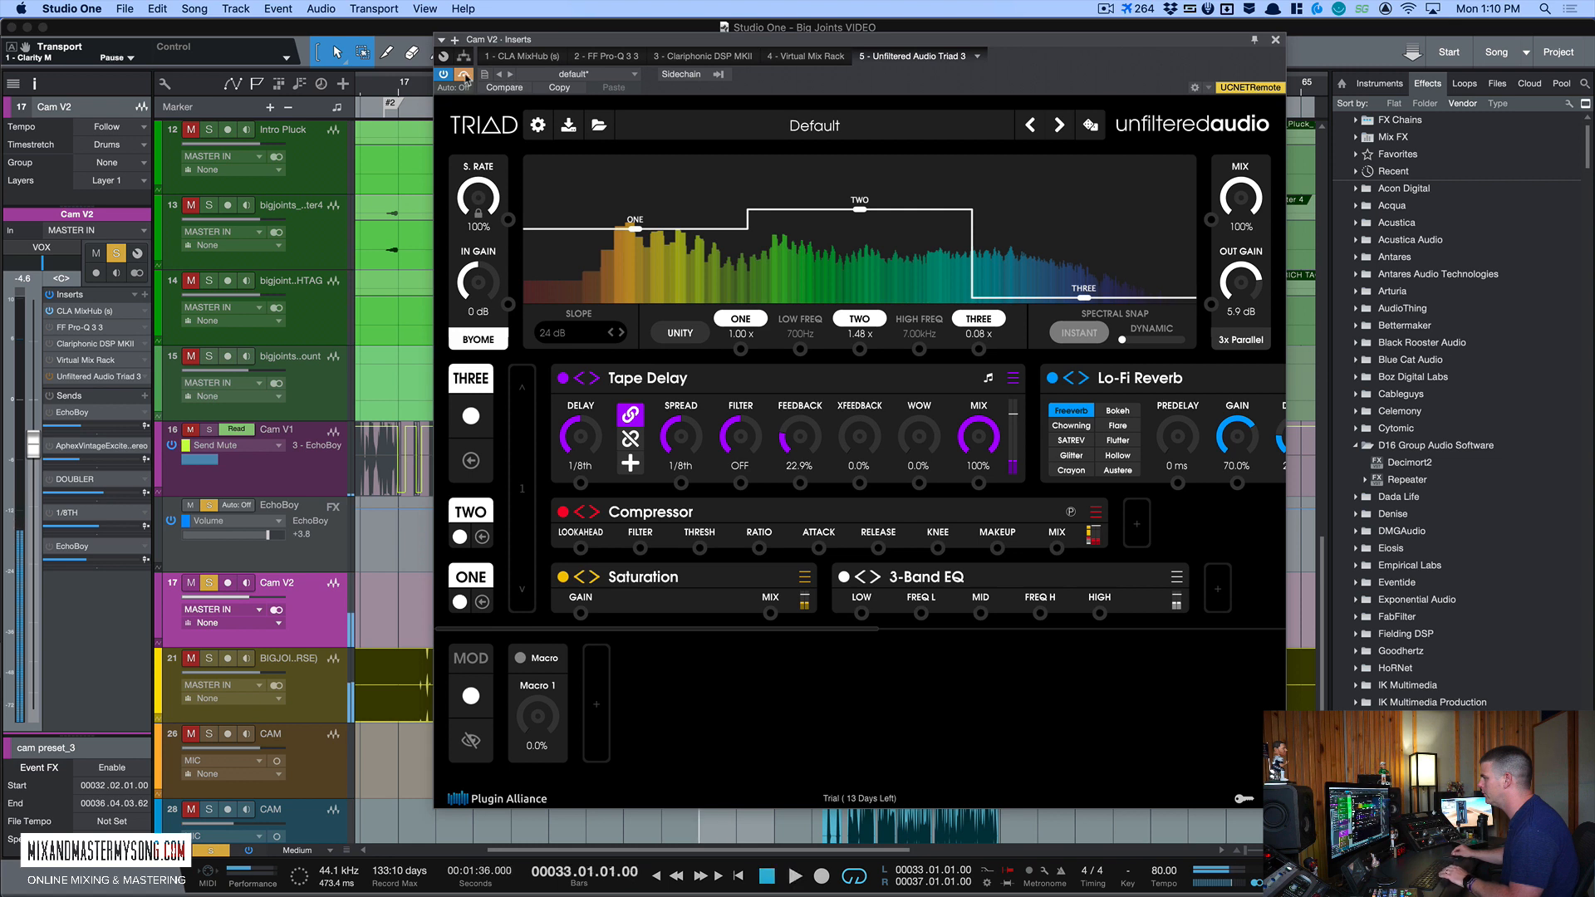
Step: Take Triad out of bypass, play the soloed vocal loop and raise band THREE's gain to 0.14x
left_click(464, 75)
key("space")
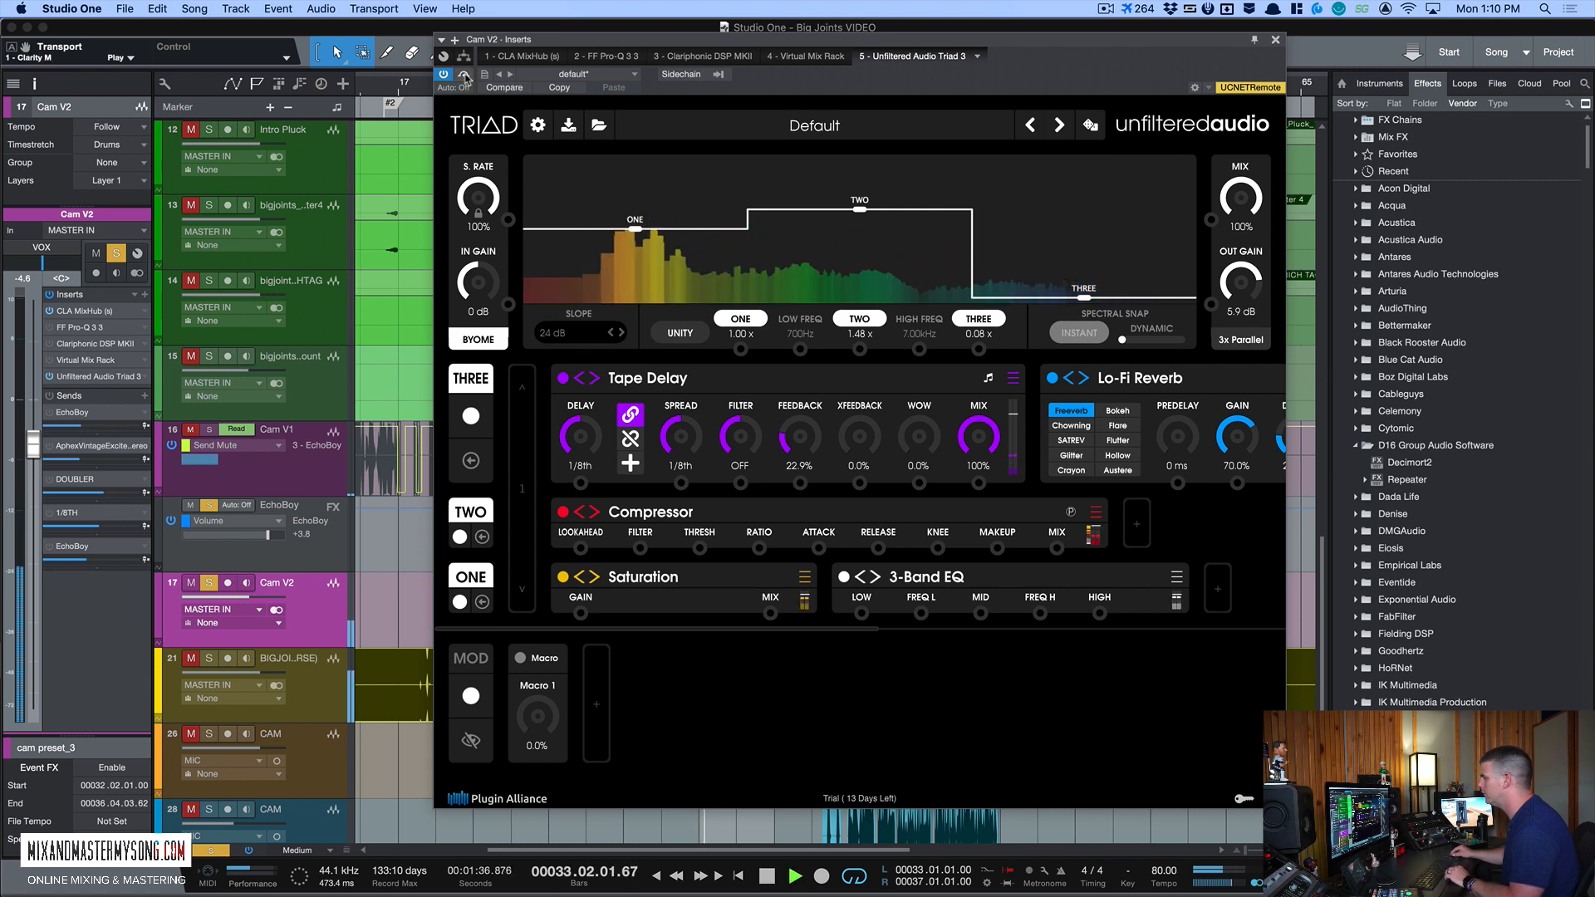
left_click_drag(1083, 296, 1087, 296)
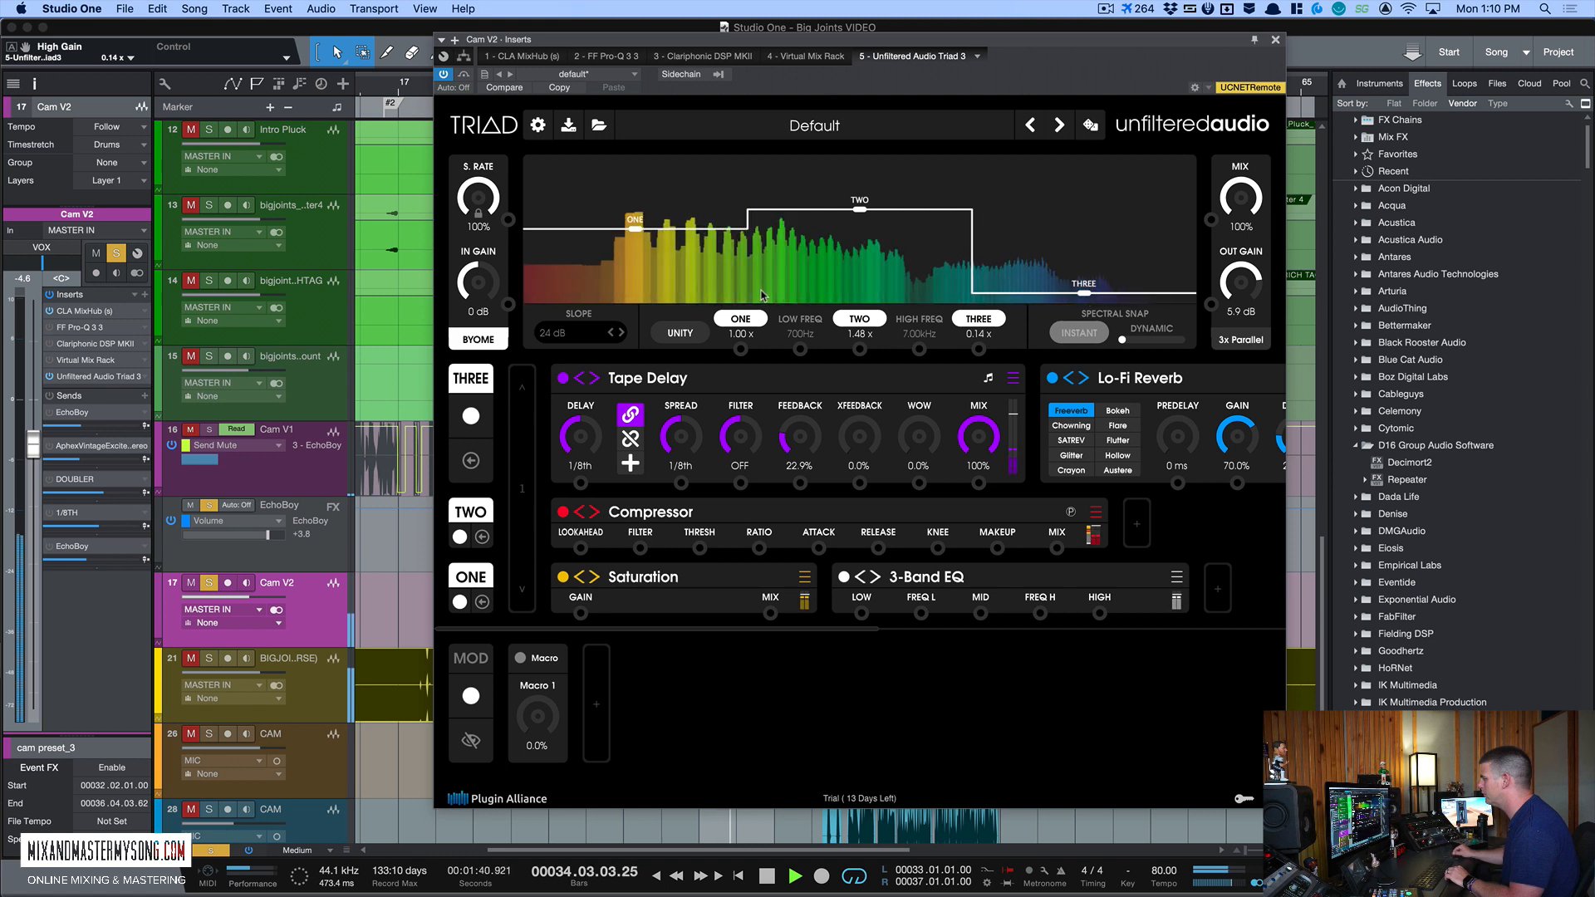
Step: Compare the vocal with Triad bypassed and active during playback, then stop with the plug-in active
left_click(464, 75)
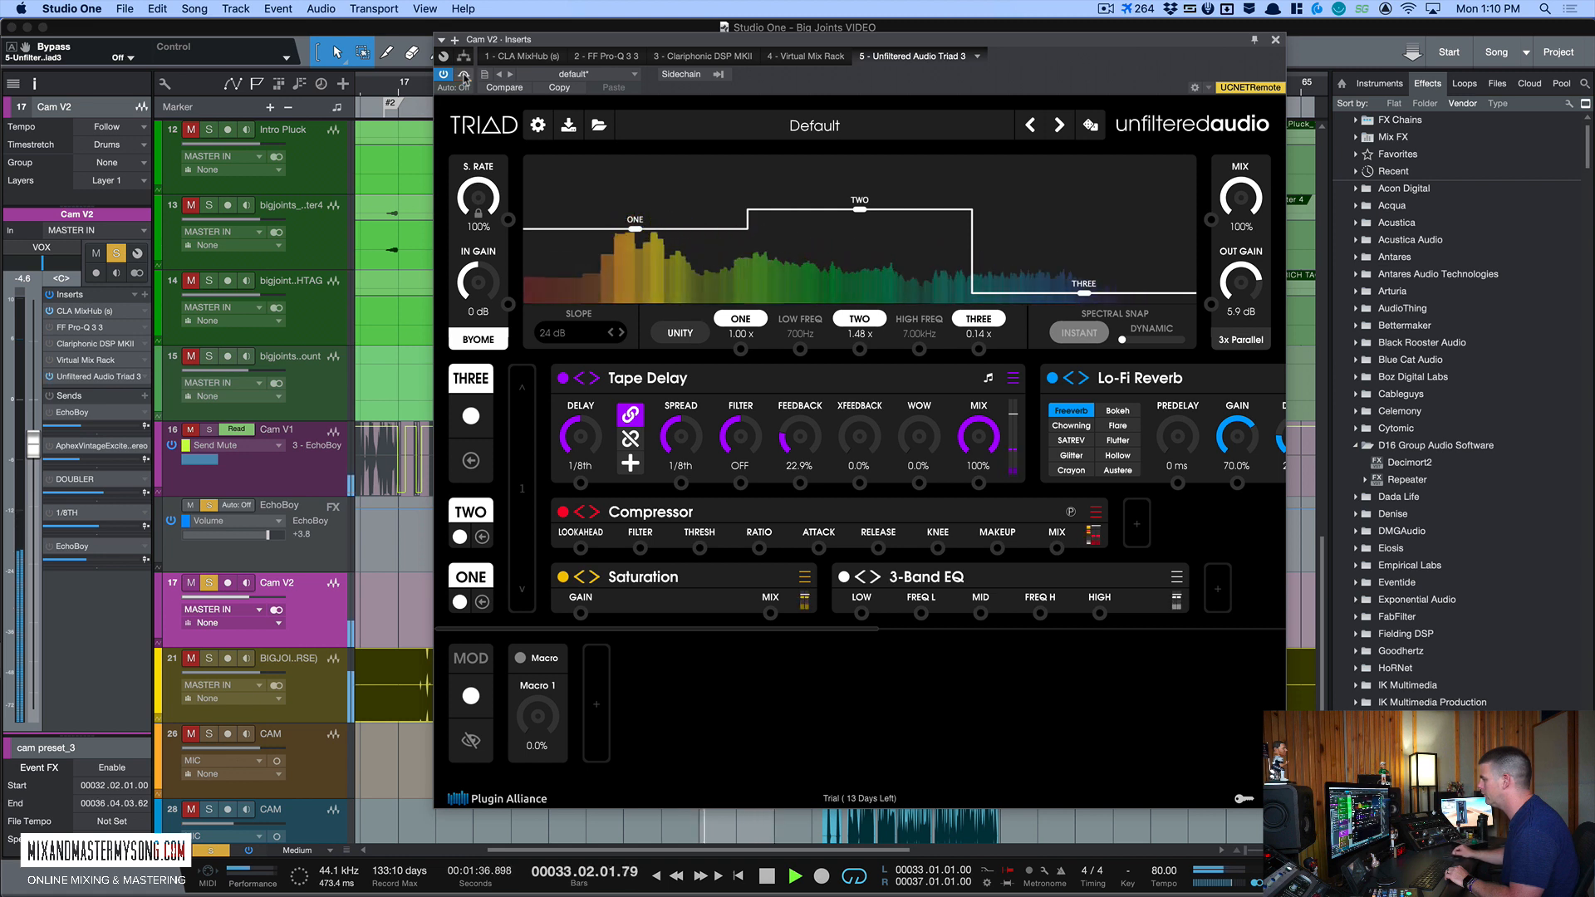
left_click(464, 74)
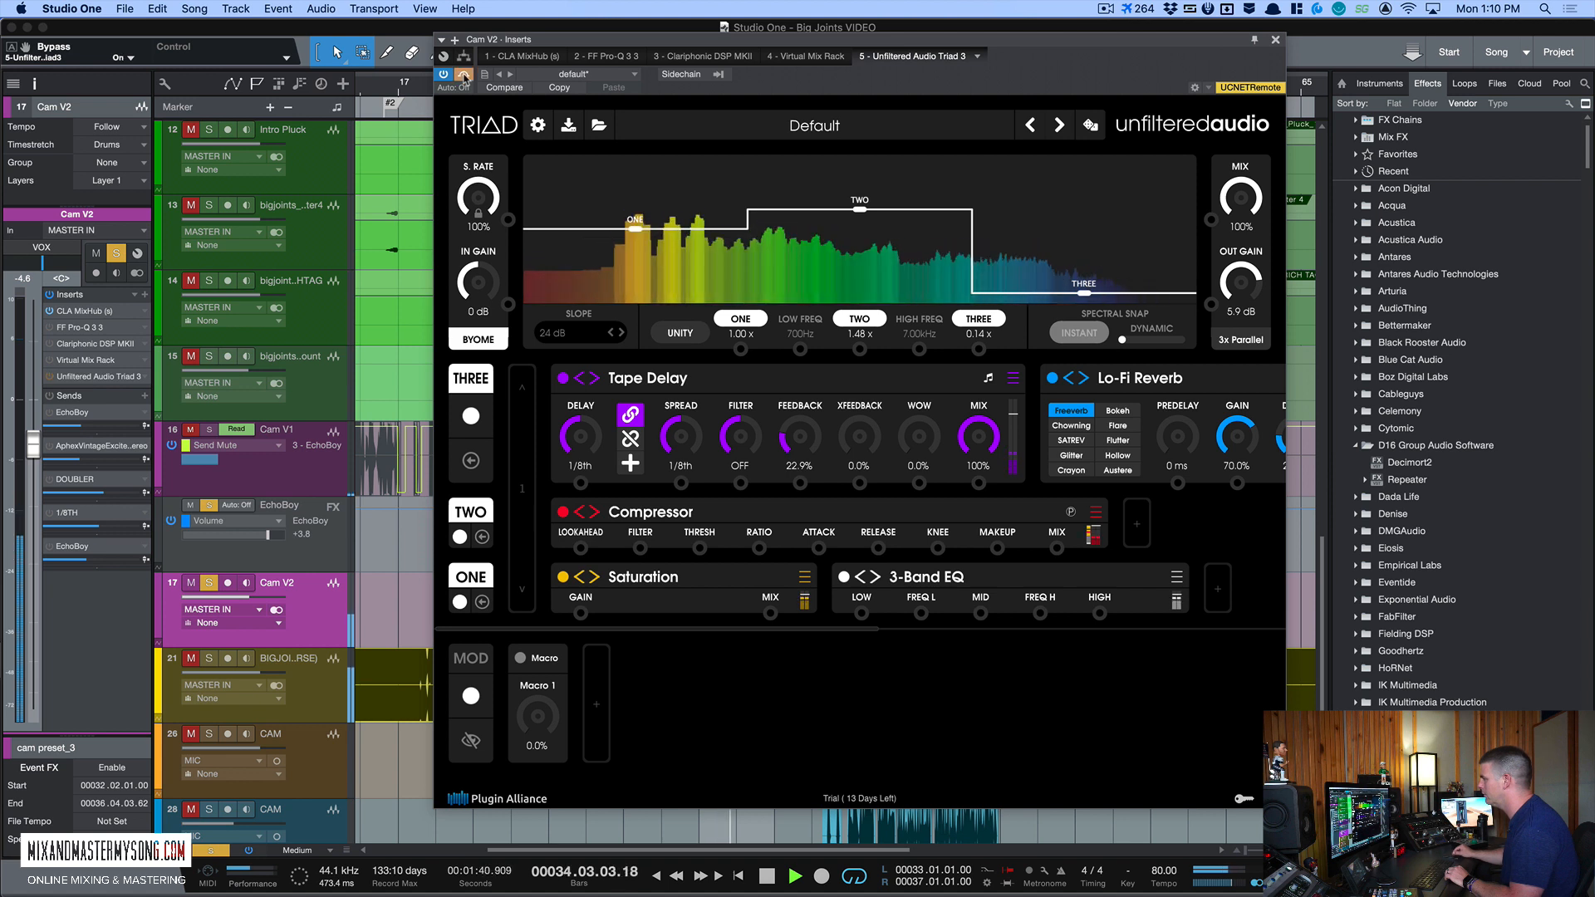
left_click(465, 75)
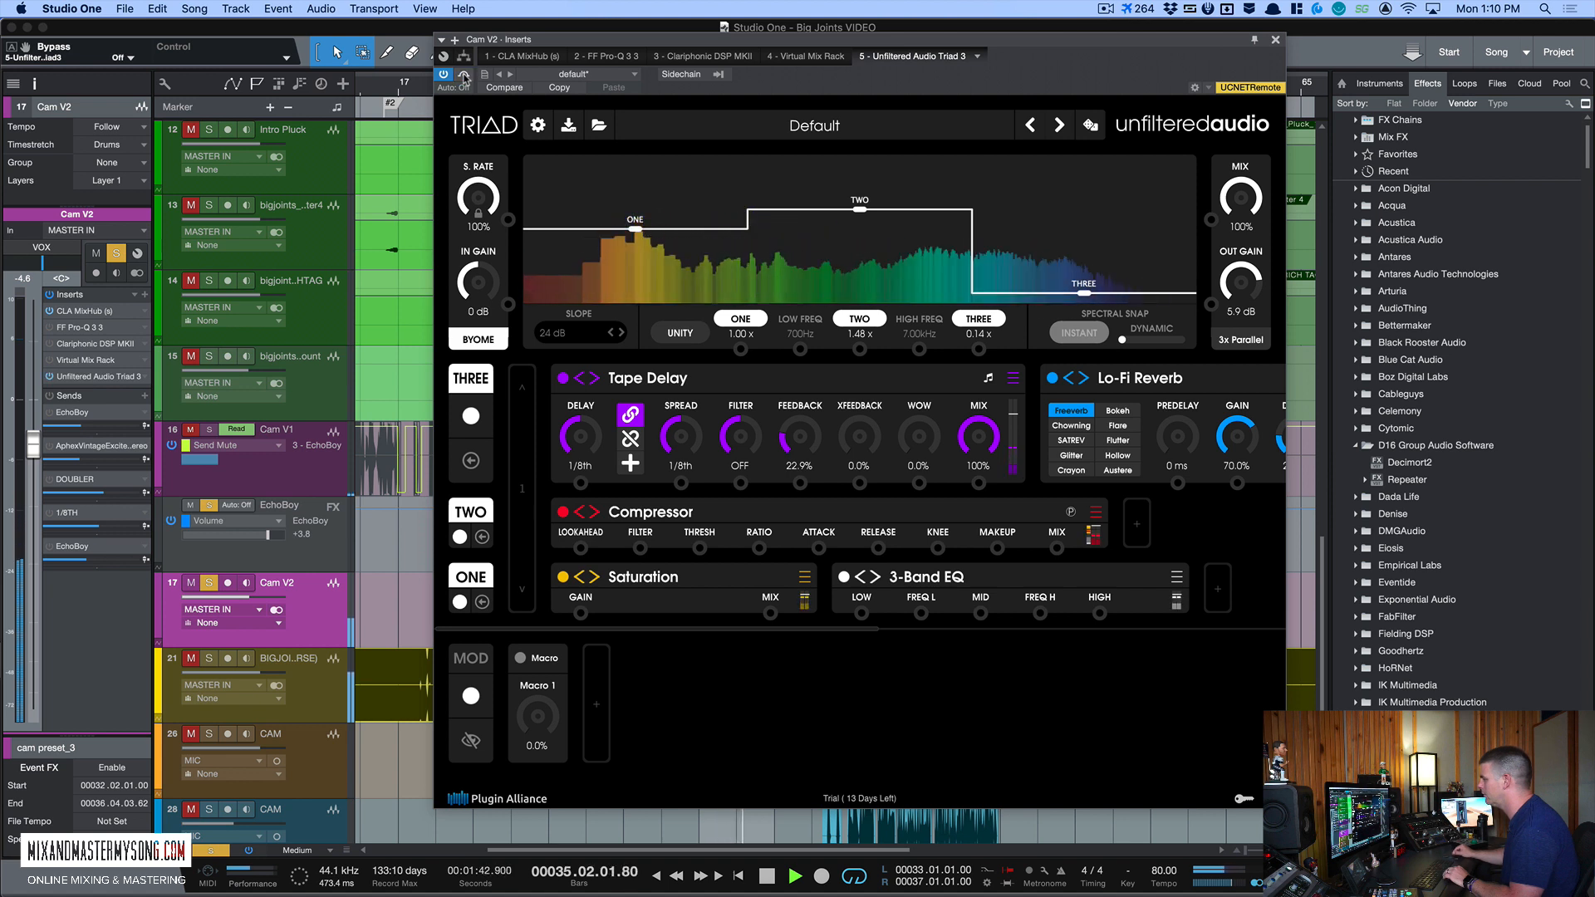
key("space")
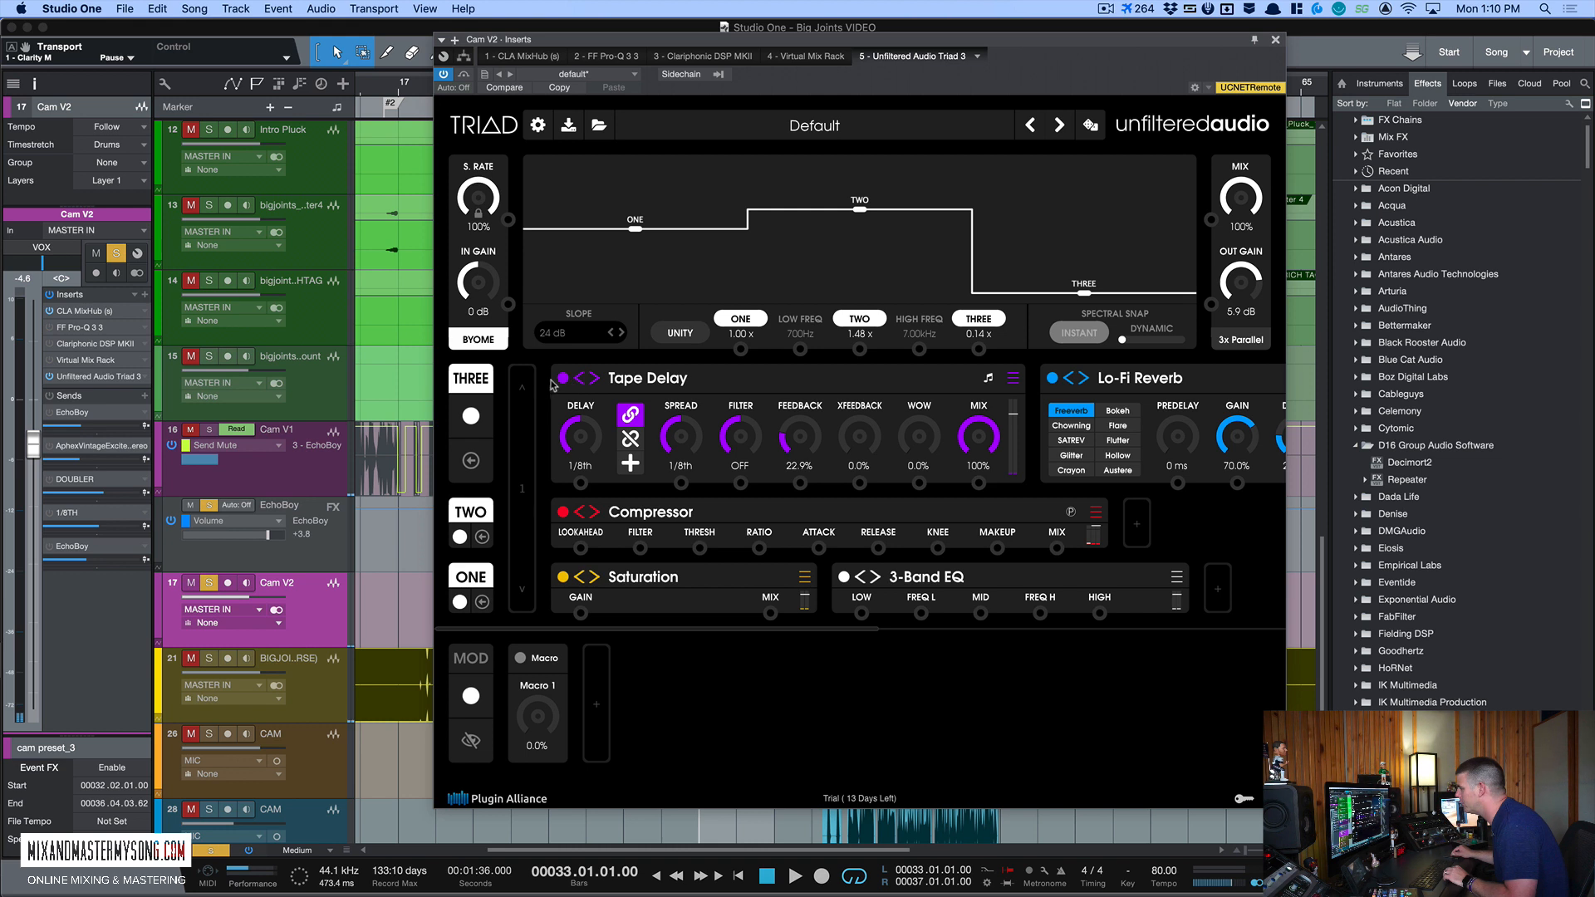
Step: Switch off band THREE's effects and compare the soloed vocal with Triad active and bypassed, ending with it active
left_click(471, 417)
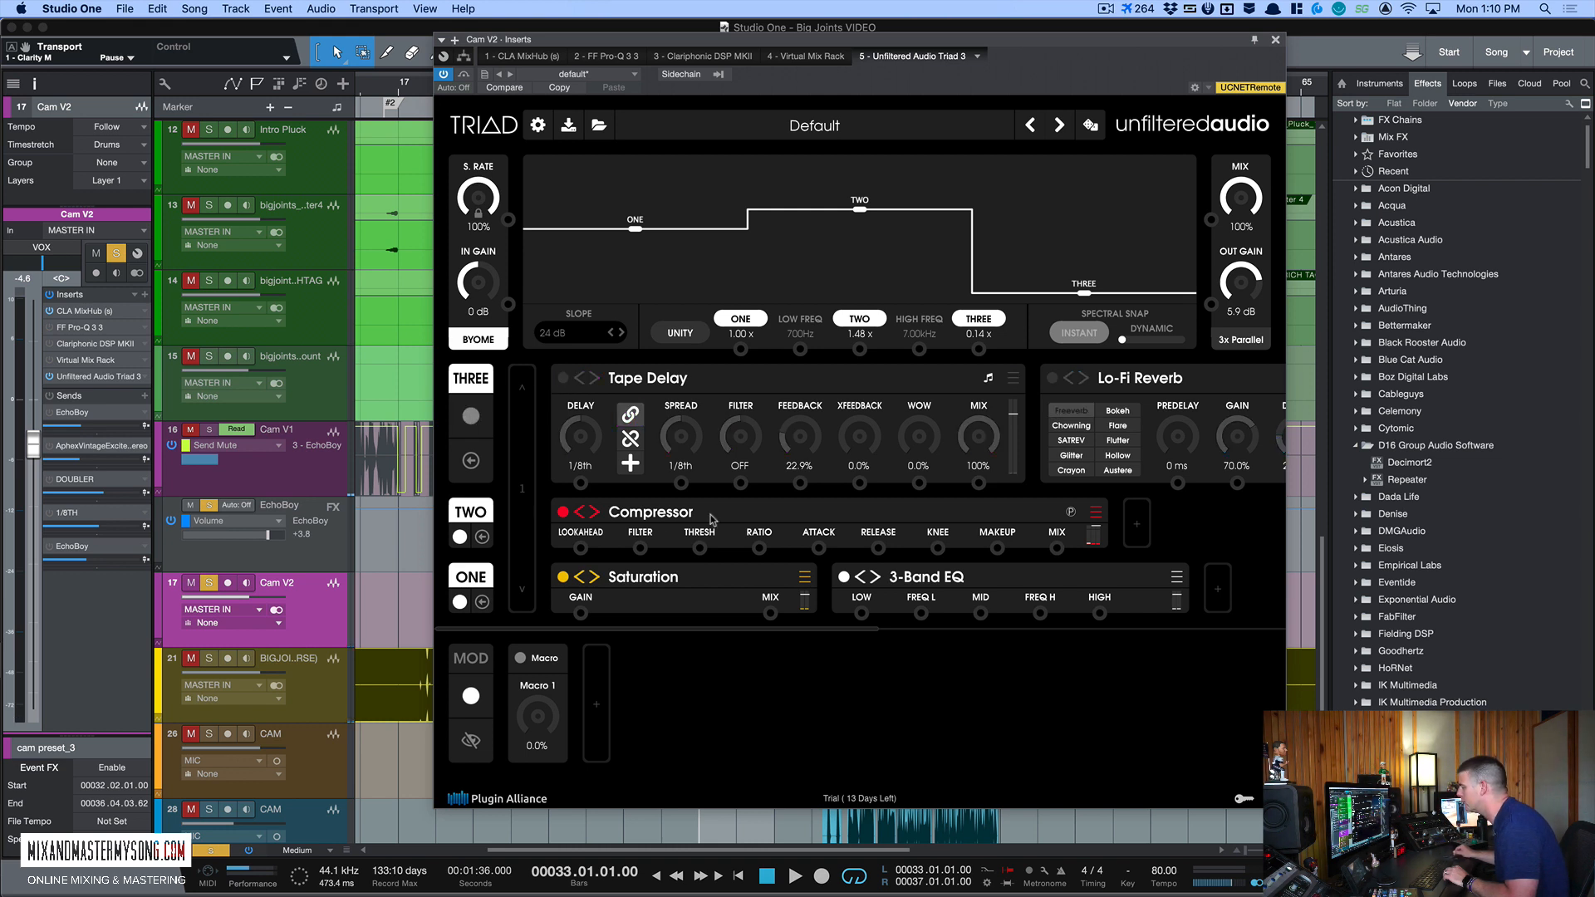
key("space")
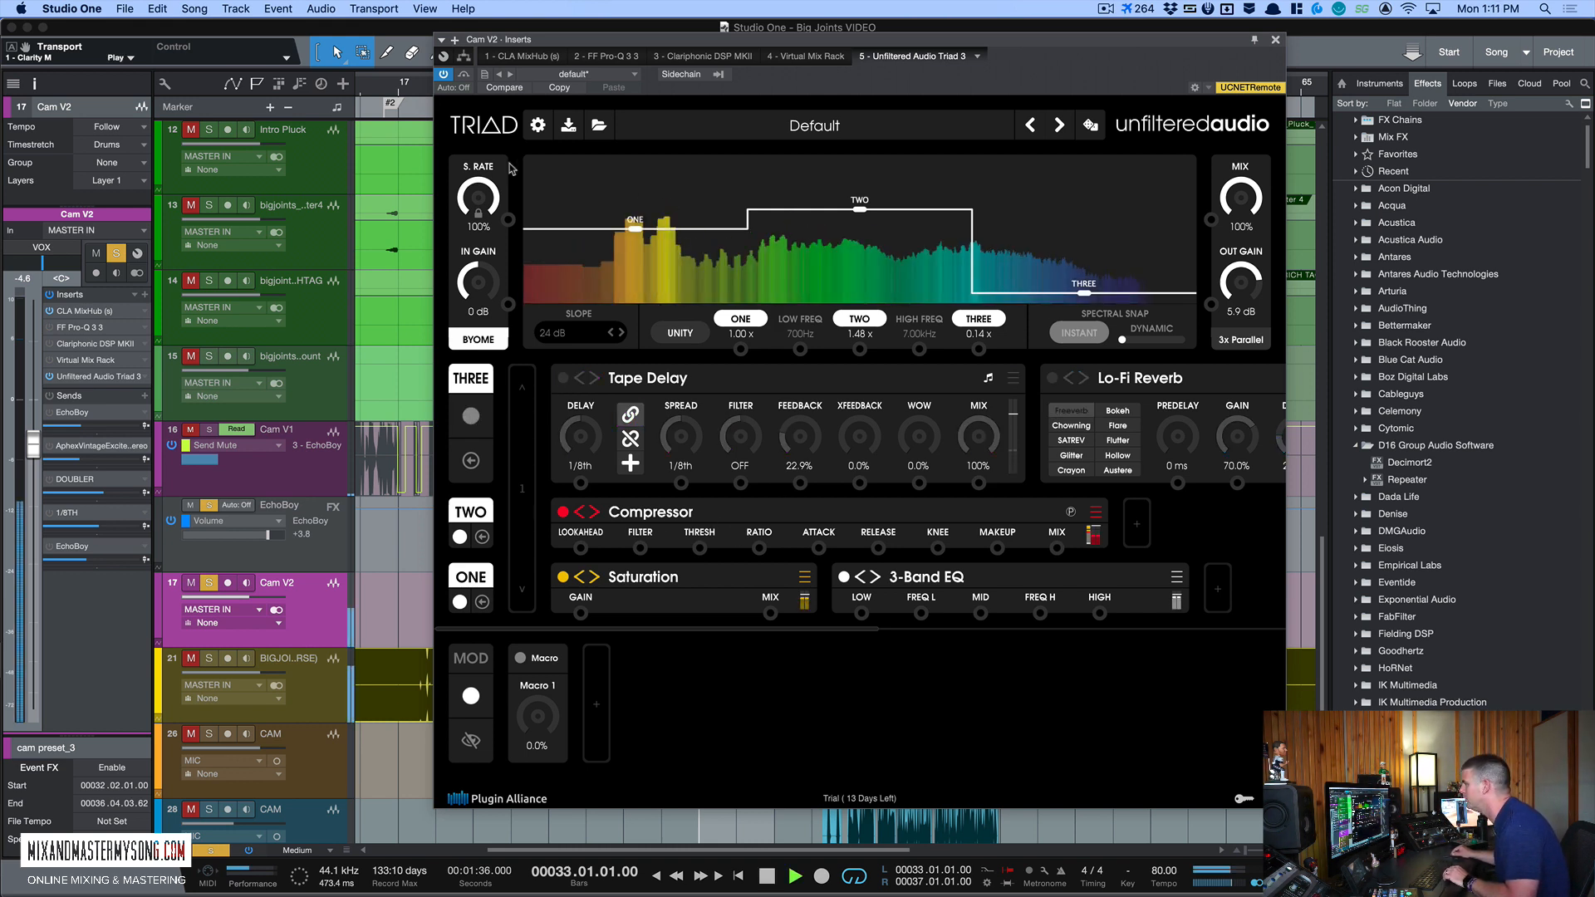
key("space")
left_click(463, 75)
key("space")
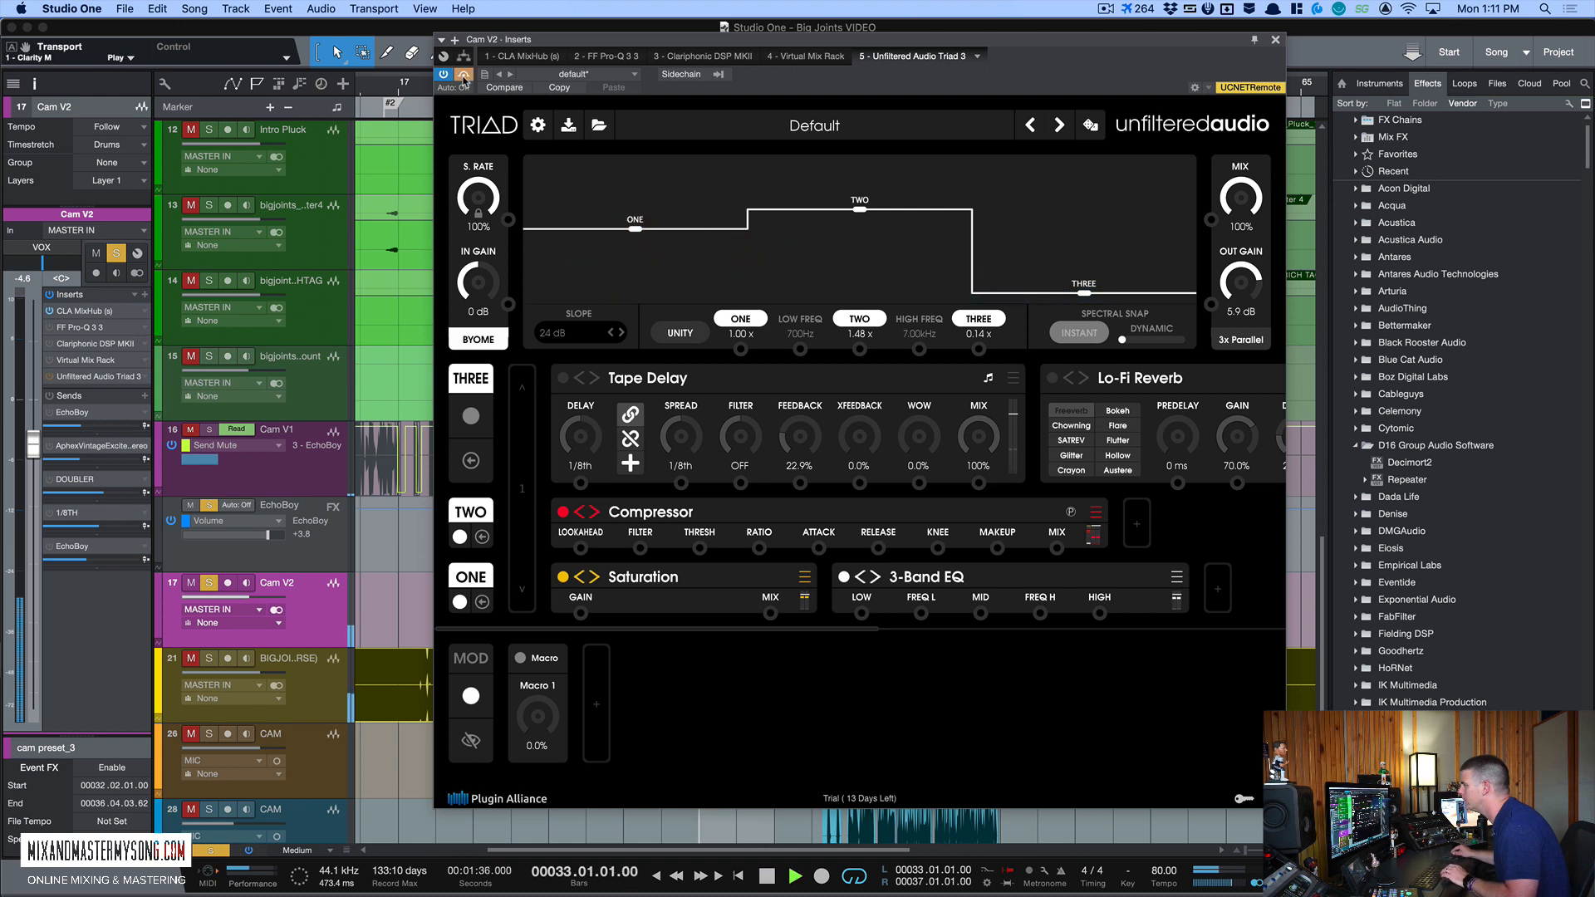
key("space")
left_click(463, 75)
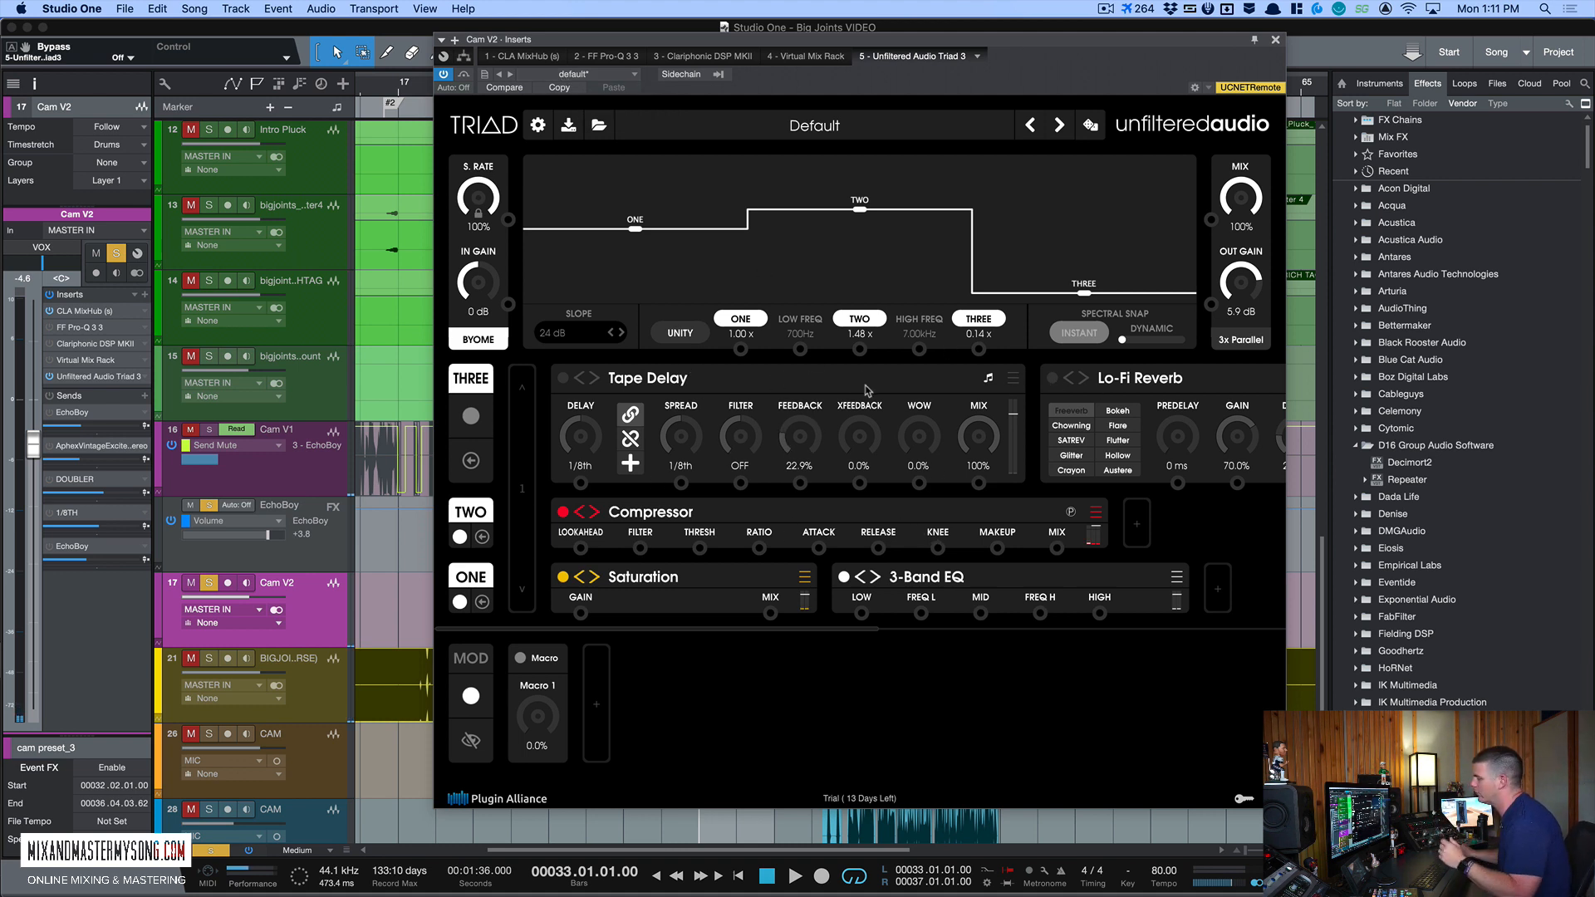
scroll(865, 391, "right", 10)
scroll(865, 390, "left", 10)
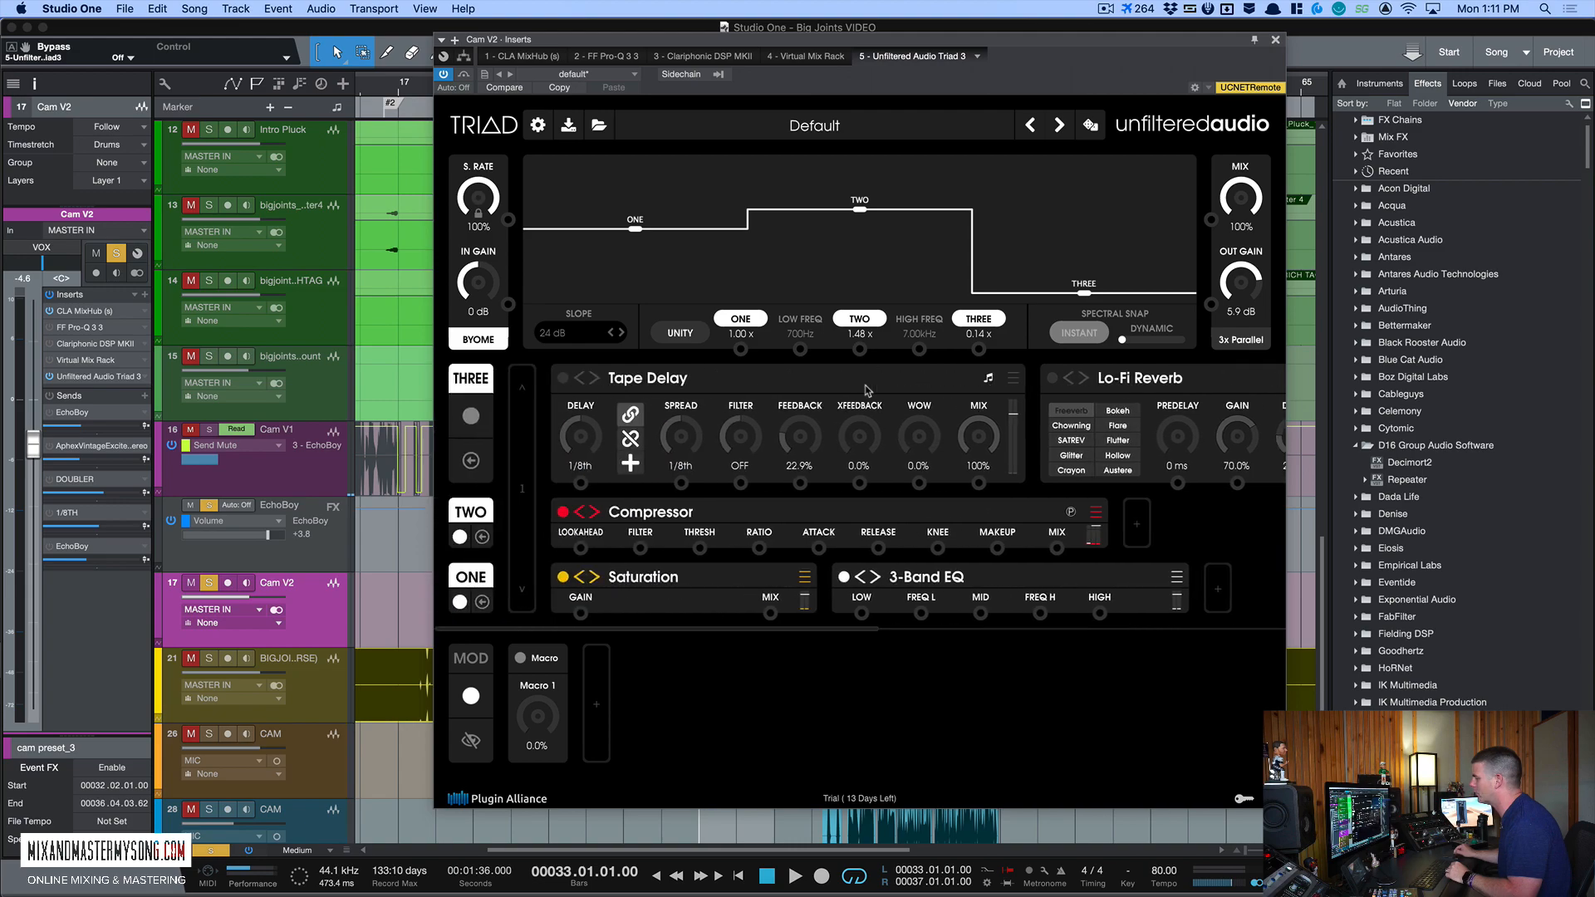